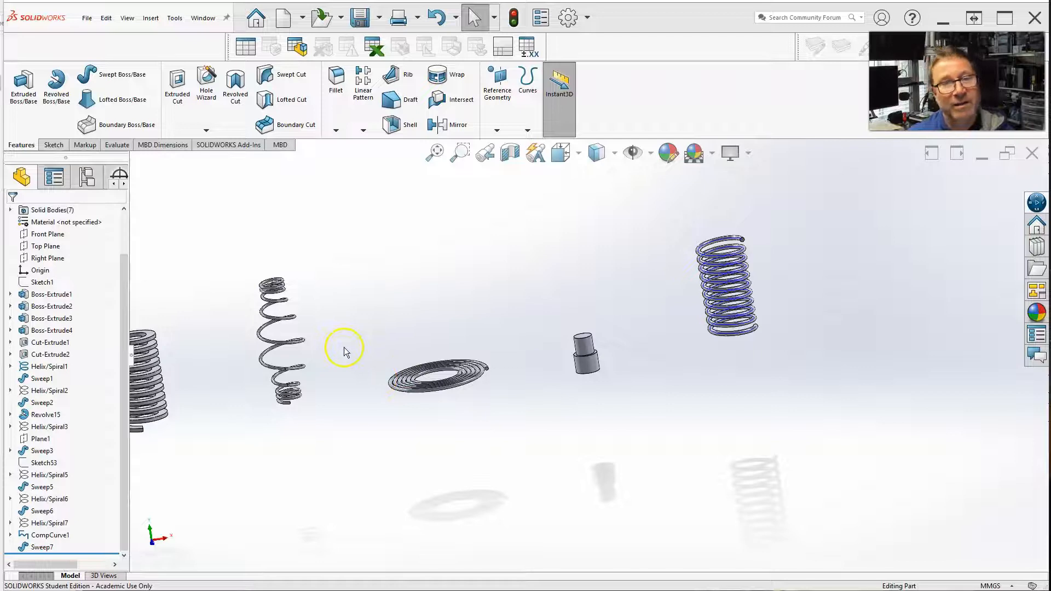
- Examine the stepped cylinder and the hole in its underside
{"action": "scroll", "coordinate": [492, 345], "scroll_direction": "down", "scroll_amount": 3}
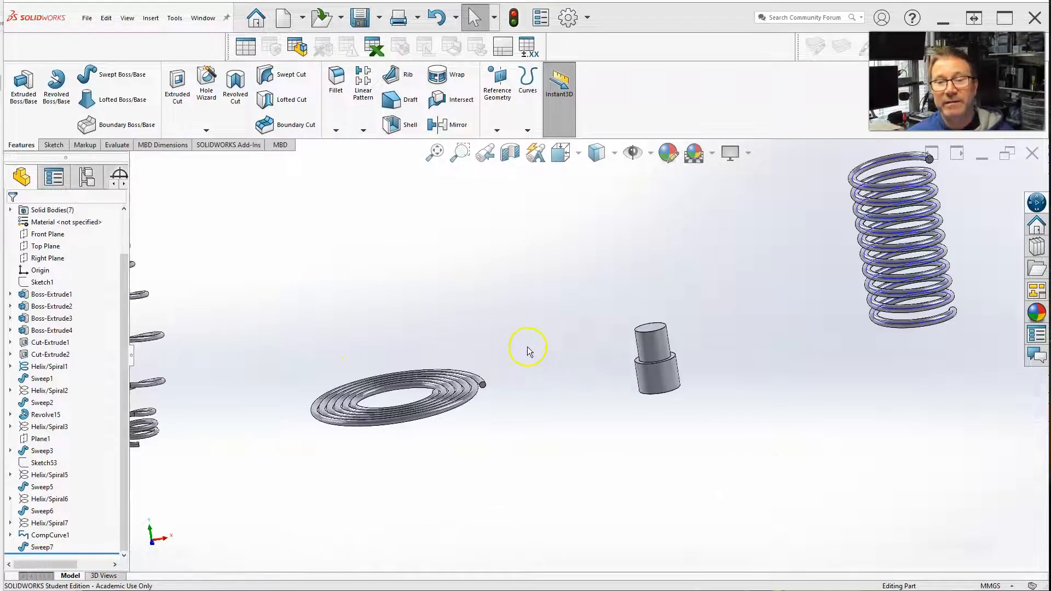
{"action": "left_click", "coordinate": [654, 341]}
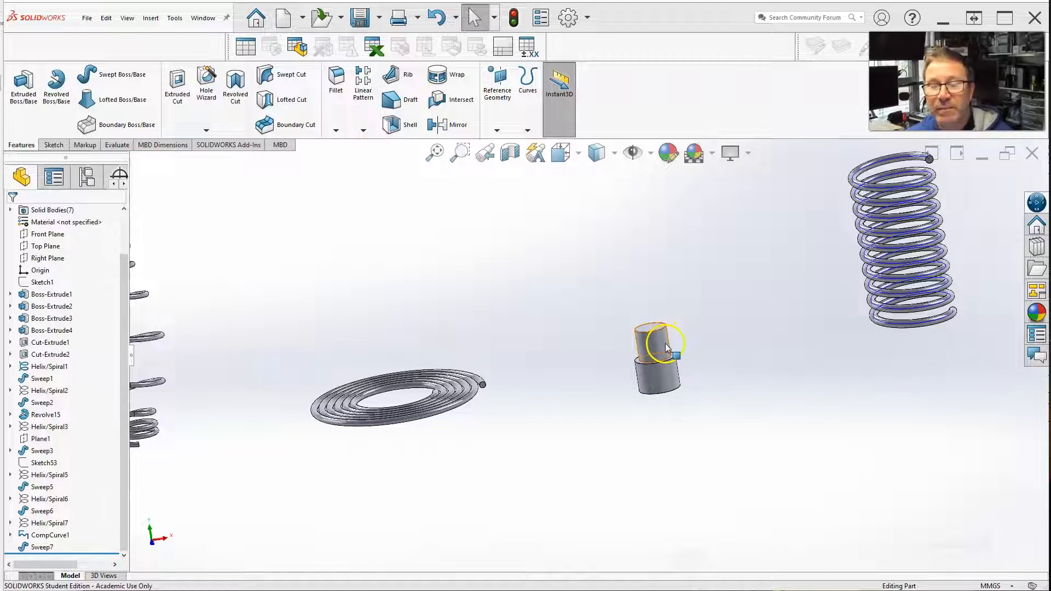
{"action": "scroll", "coordinate": [659, 344], "scroll_direction": "down", "scroll_amount": 3}
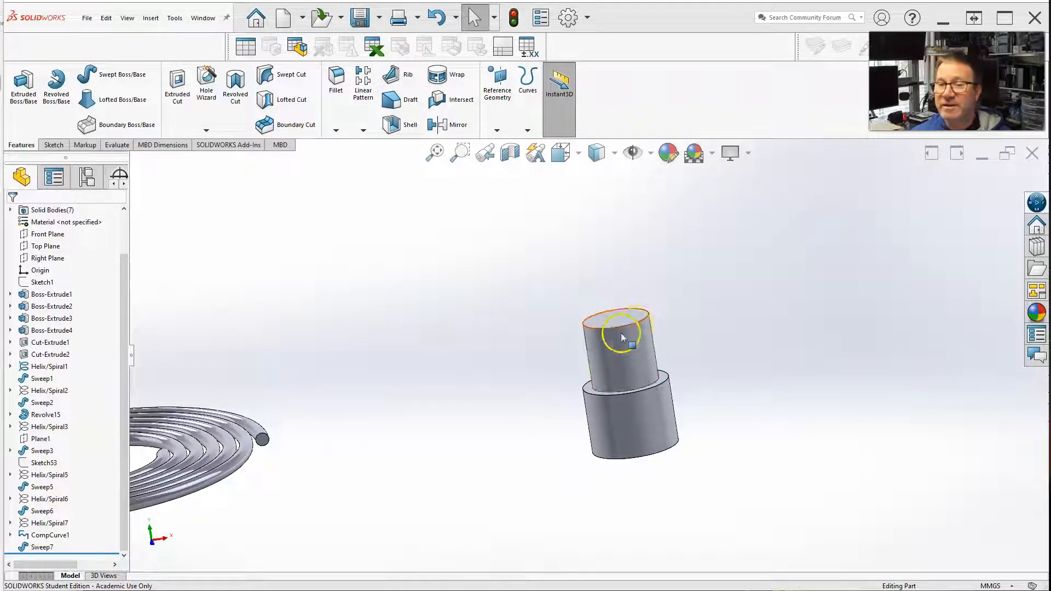
{"action": "middle_click_drag", "start_coordinate": [632, 353], "coordinate": [604, 259]}
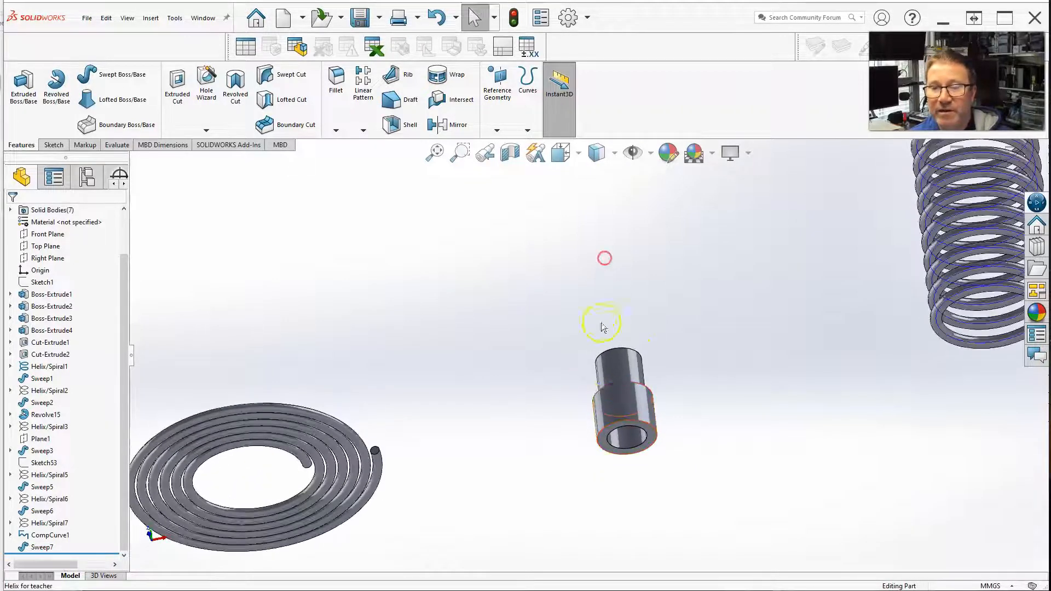
{"action": "scroll", "coordinate": [635, 454], "scroll_direction": "down", "scroll_amount": 4}
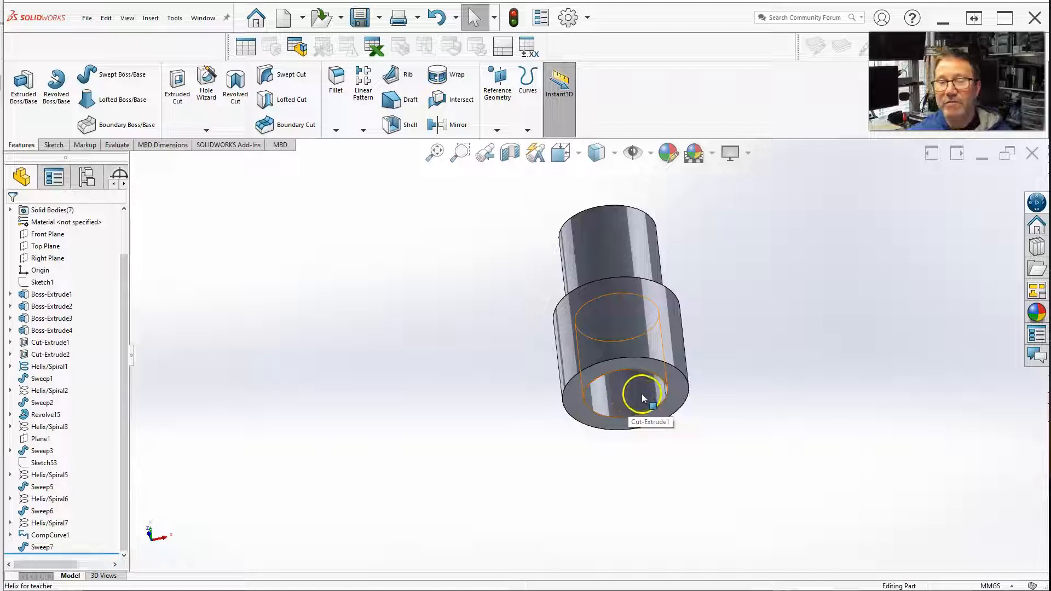
{"action": "scroll", "coordinate": [544, 364], "scroll_direction": "up", "scroll_amount": 1}
{"action": "scroll", "coordinate": [576, 389], "scroll_direction": "down", "scroll_amount": 1}
{"action": "scroll", "coordinate": [616, 385], "scroll_direction": "down", "scroll_amount": 1}
{"action": "scroll", "coordinate": [624, 379], "scroll_direction": "down", "scroll_amount": 1}
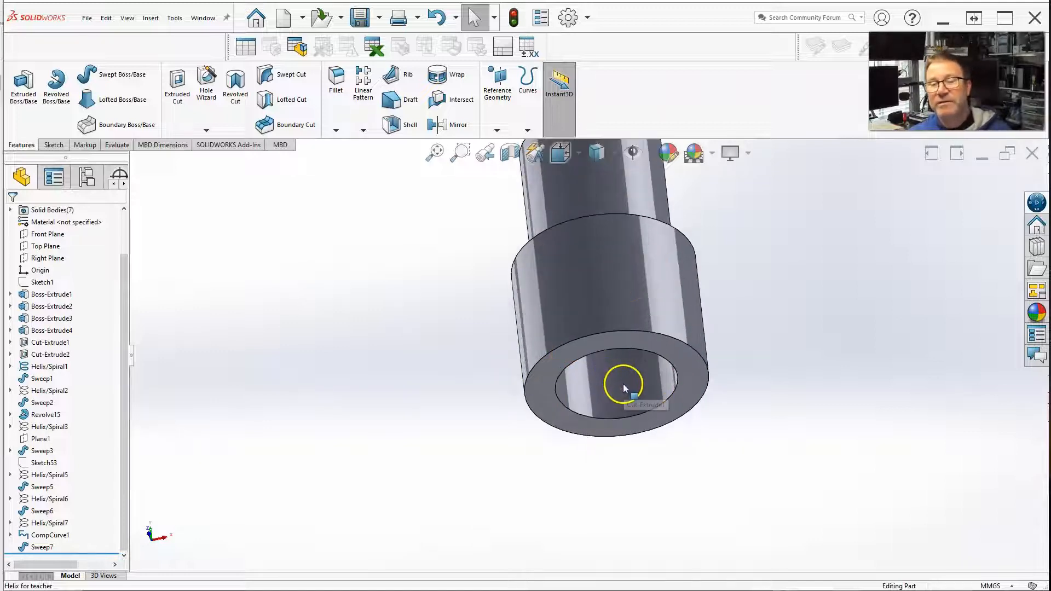
{"action": "scroll", "coordinate": [616, 372], "scroll_direction": "up", "scroll_amount": 1}
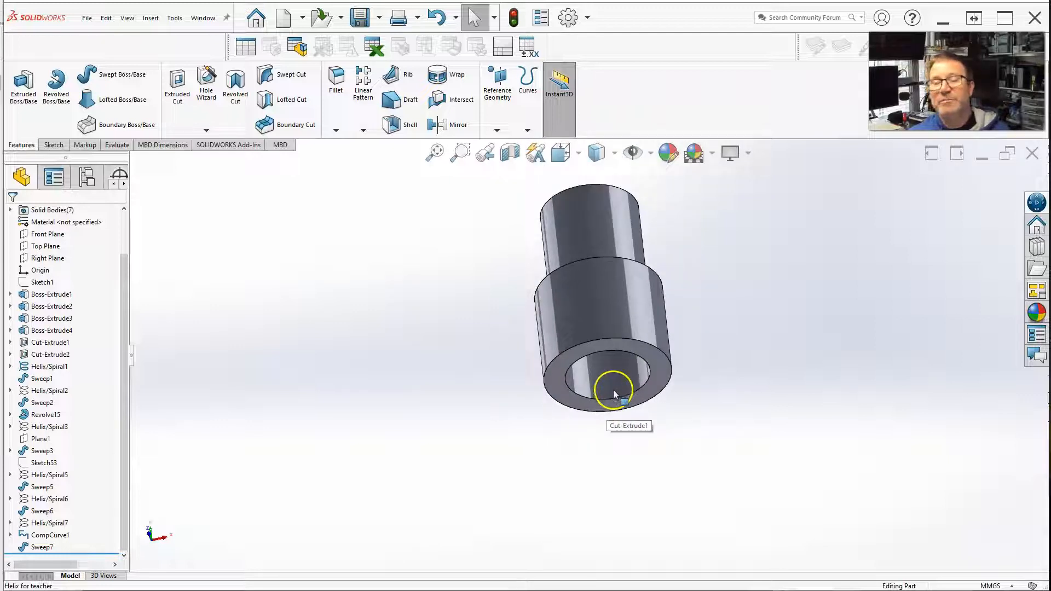
{"action": "scroll", "coordinate": [607, 395], "scroll_direction": "up", "scroll_amount": 2}
- Examine the stepped cylinder's upper shaft and lower body, and view the available hole and thread commands
{"action": "middle_click_drag", "start_coordinate": [590, 347], "coordinate": [593, 430]}
{"action": "scroll", "coordinate": [606, 223], "scroll_direction": "down", "scroll_amount": 4}
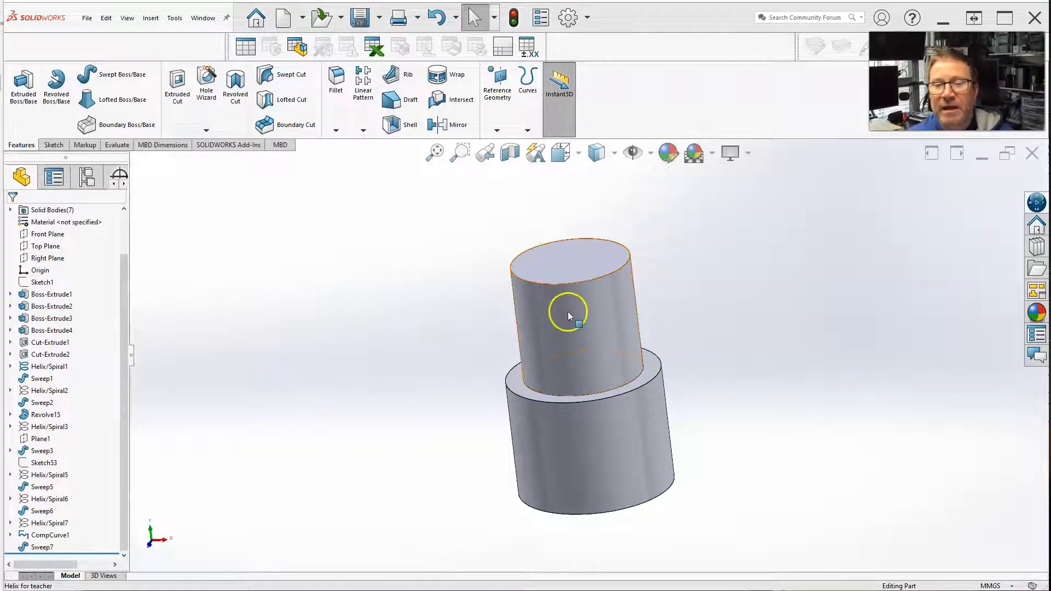
{"action": "middle_click_drag", "start_coordinate": [606, 315], "coordinate": [572, 178]}
{"action": "scroll", "coordinate": [600, 400], "scroll_direction": "up", "scroll_amount": 3}
{"action": "middle_click_drag", "start_coordinate": [600, 400], "coordinate": [602, 526]}
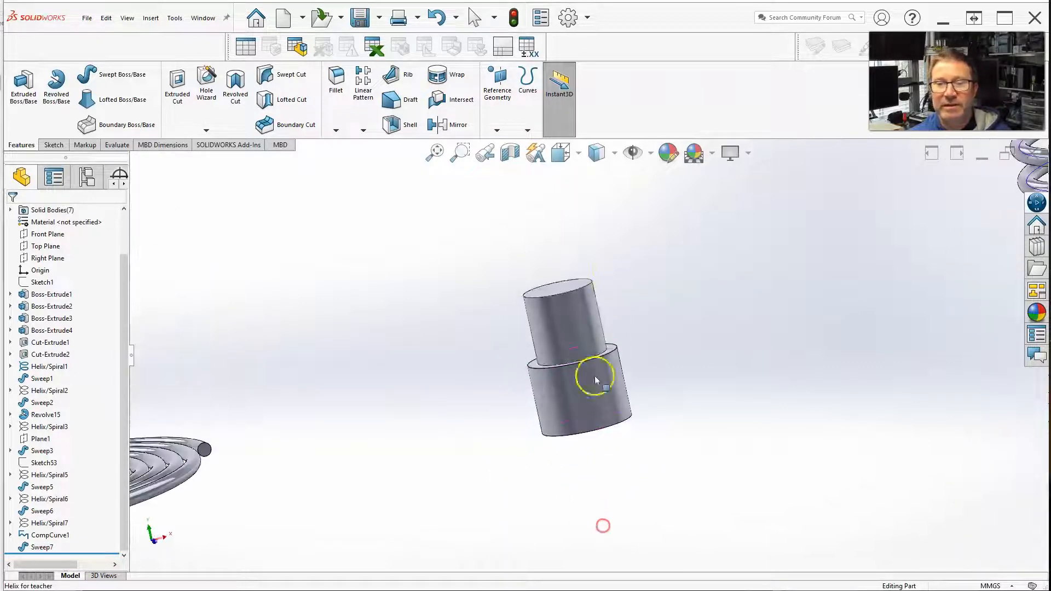
{"action": "scroll", "coordinate": [591, 367], "scroll_direction": "down", "scroll_amount": 3}
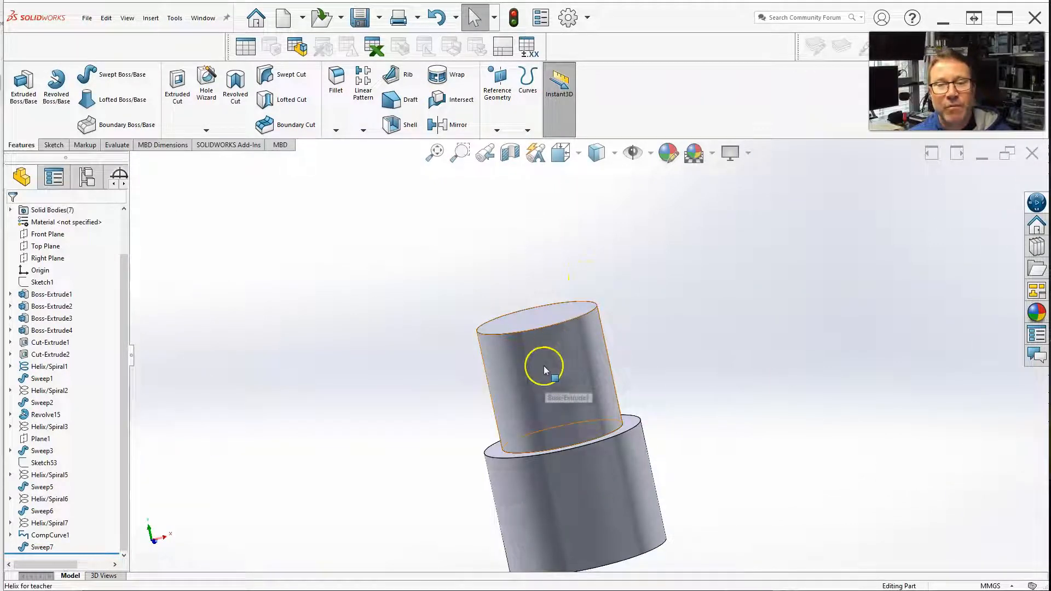
{"action": "scroll", "coordinate": [557, 357], "scroll_direction": "up", "scroll_amount": 3}
{"action": "middle_click_drag", "start_coordinate": [547, 383], "coordinate": [572, 383]}
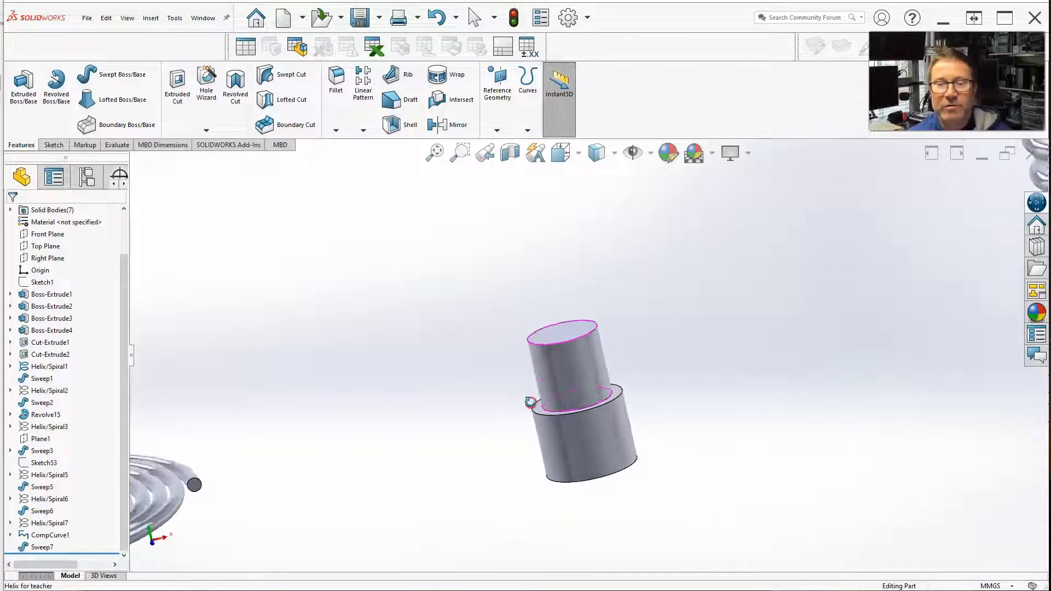
{"action": "left_click", "coordinate": [208, 131]}
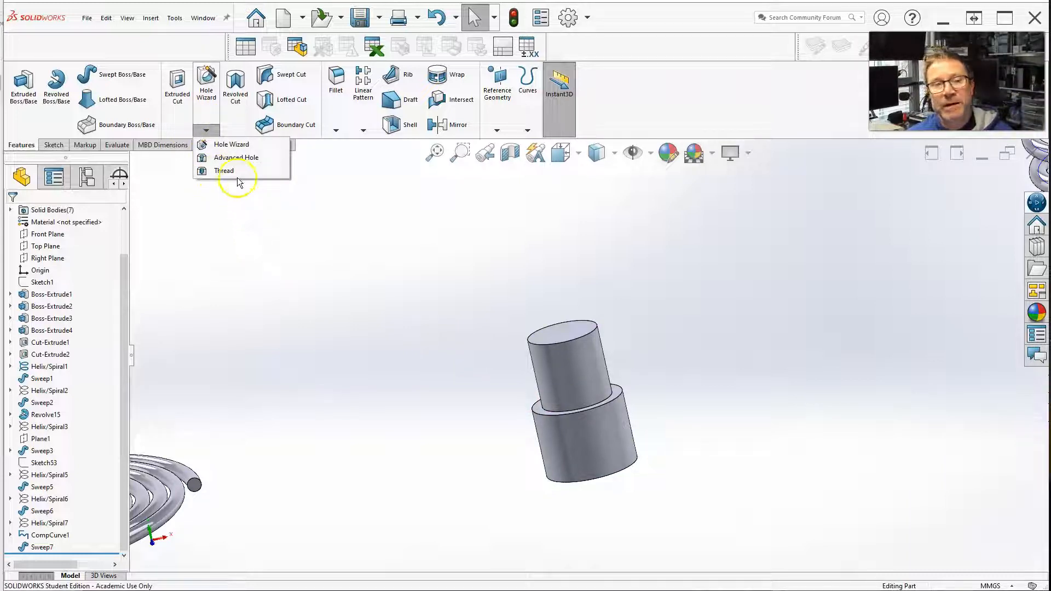
{"action": "left_click", "coordinate": [445, 300]}
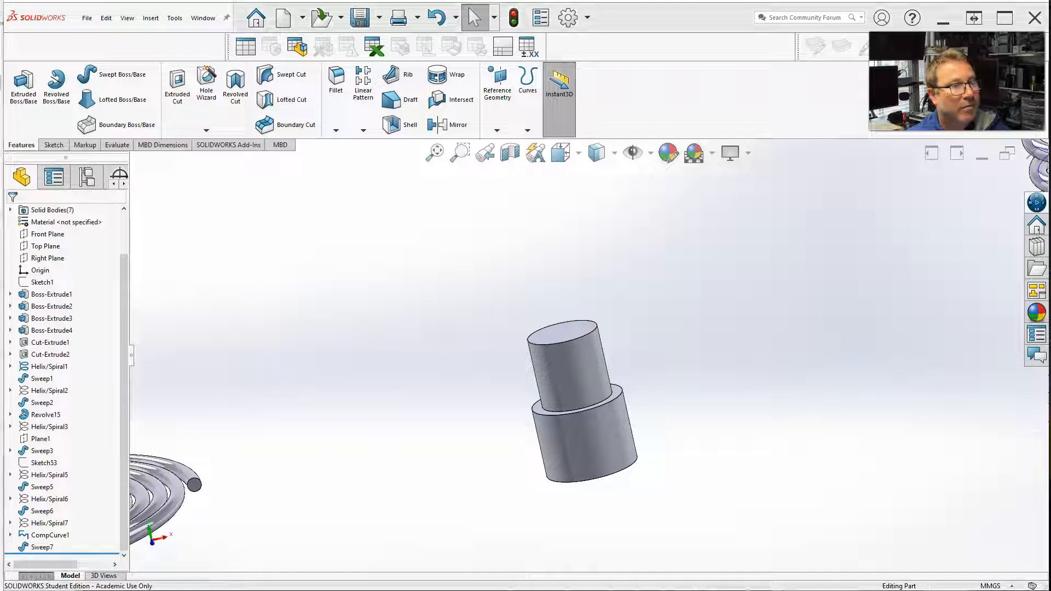
- Switch to the browser's metric coarse thread geometry page and compare it with the stepped cylinder's shaft and hole
{"action": "left_click_drag", "start_coordinate": [0, 226], "coordinate": [658, 128]}
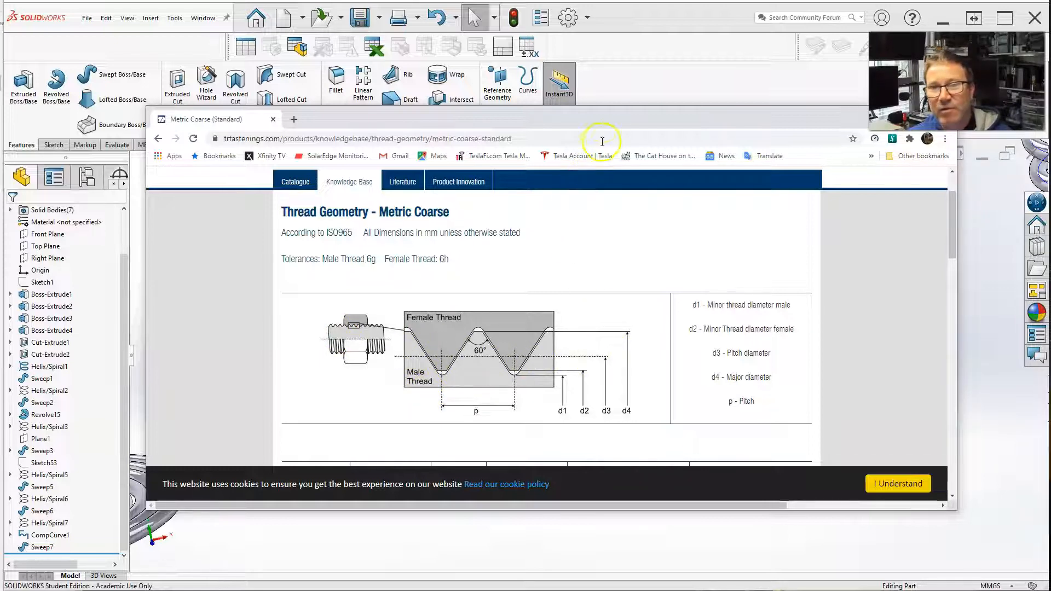
{"action": "left_click_drag", "start_coordinate": [605, 123], "coordinate": [116, 163]}
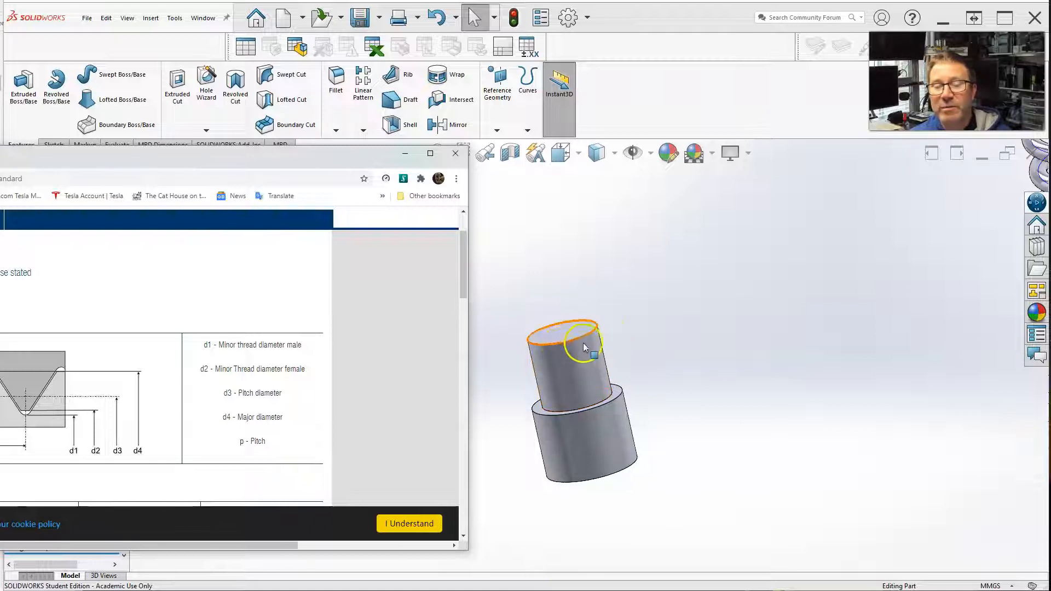
{"action": "middle_click_drag", "start_coordinate": [583, 440], "coordinate": [577, 242]}
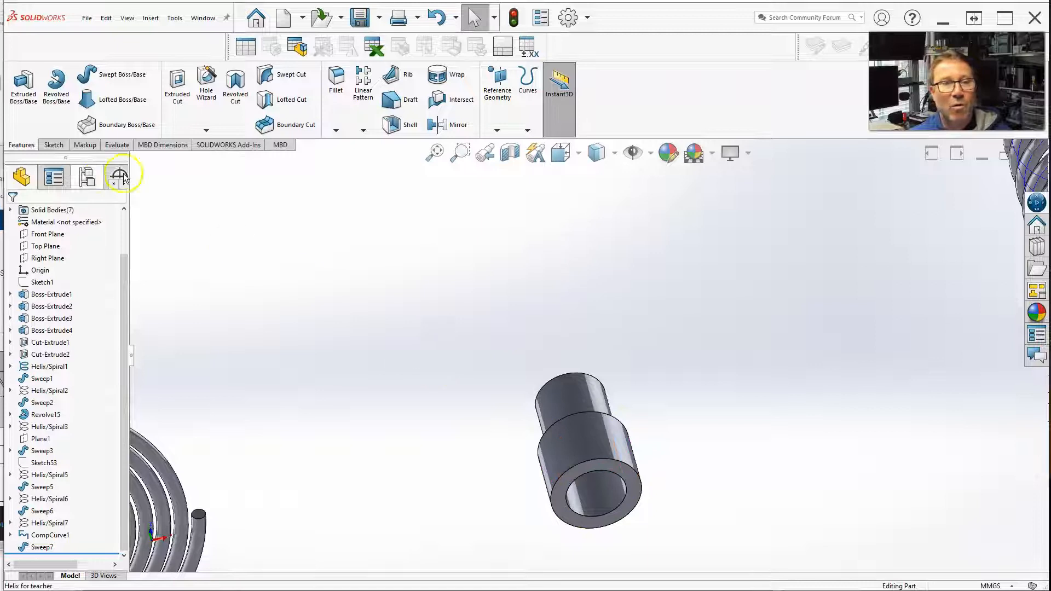
{"action": "left_click_drag", "start_coordinate": [0, 2], "coordinate": [0, 16]}
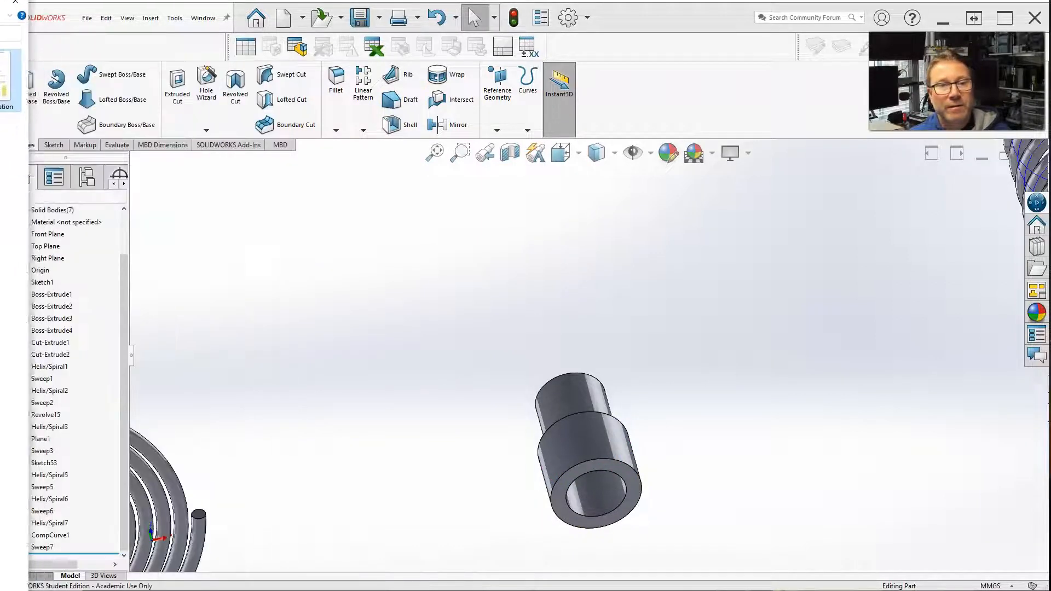
- Look up the M20 major diameter, pitch and male and female minor diameters in the browser's metric coarse thread table
{"action": "left_click_drag", "start_coordinate": [0, 152], "coordinate": [183, 112]}
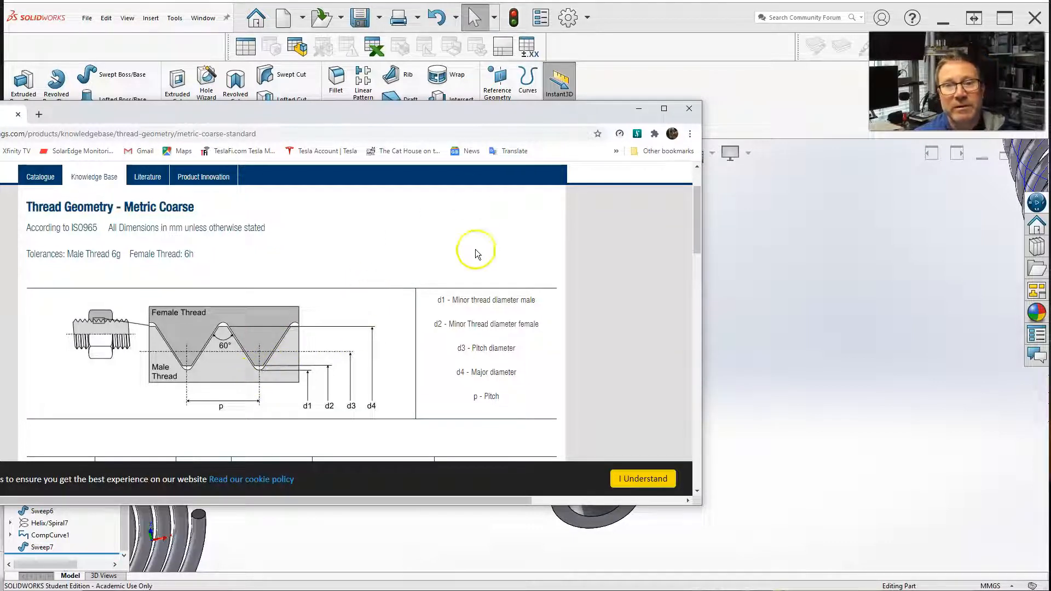
{"action": "scroll", "coordinate": [460, 287], "scroll_direction": "down", "scroll_amount": 5}
{"action": "scroll", "coordinate": [468, 288], "scroll_direction": "down", "scroll_amount": 10}
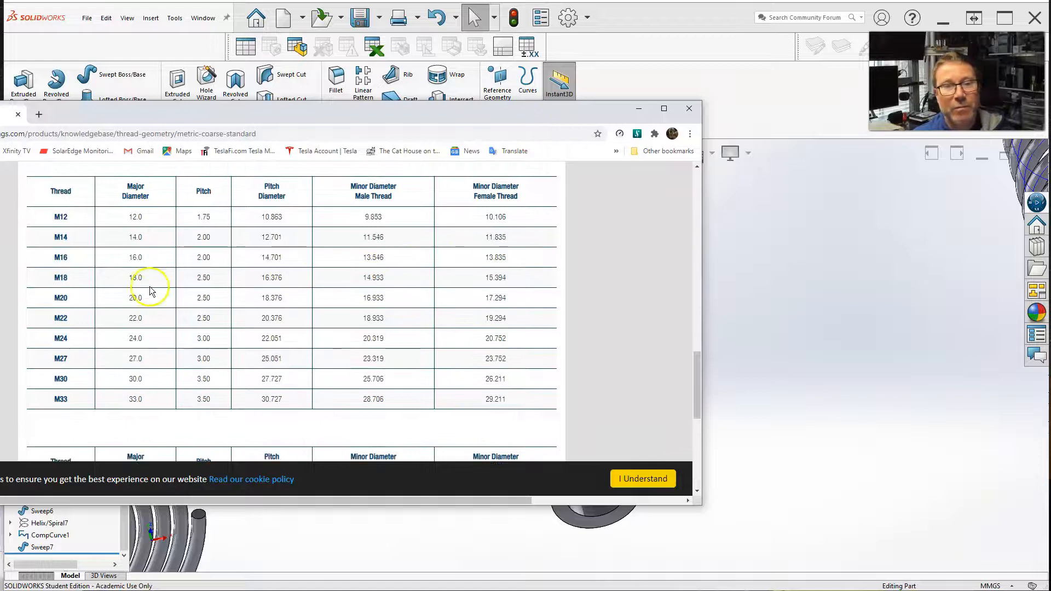
{"action": "scroll", "coordinate": [145, 287], "scroll_direction": "up", "scroll_amount": 1}
{"action": "scroll", "coordinate": [241, 279], "scroll_direction": "down", "scroll_amount": 1}
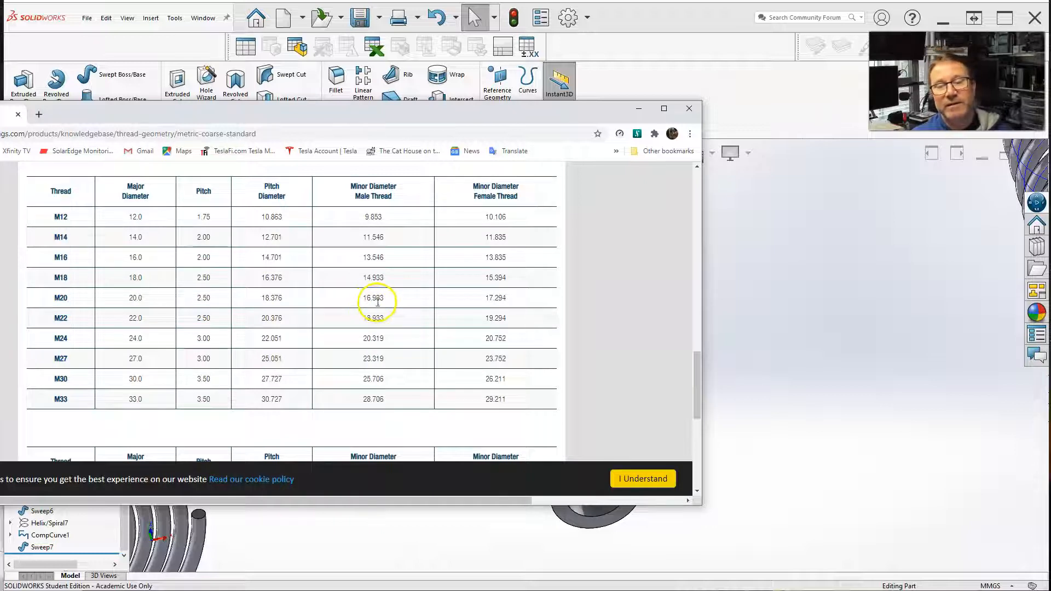
{"action": "left_click_drag", "start_coordinate": [416, 113], "coordinate": [399, 123]}
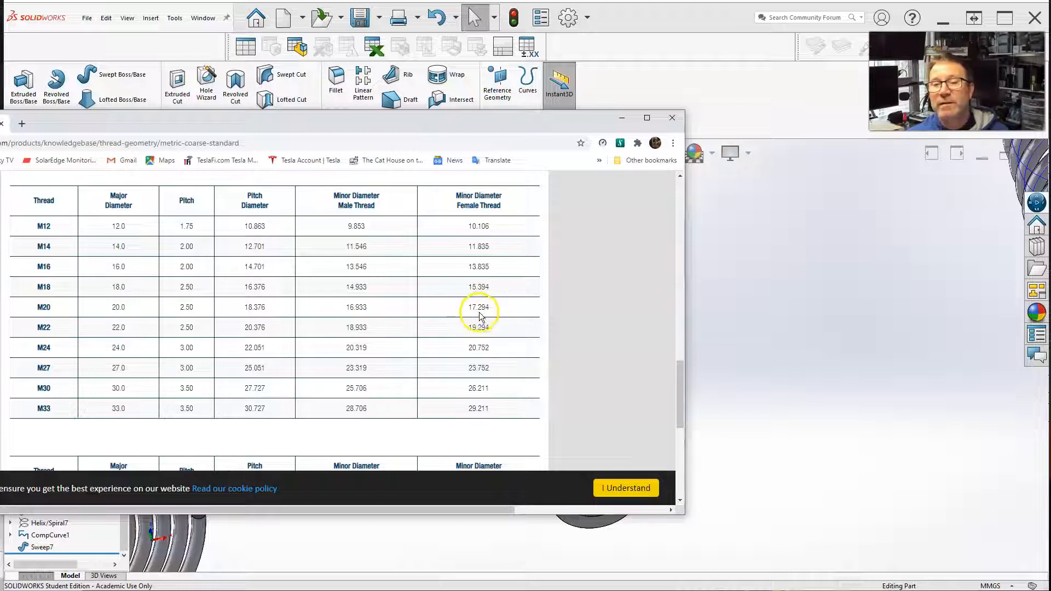
{"action": "left_click_drag", "start_coordinate": [521, 128], "coordinate": [32, 144]}
- Check the diameter of the hole in the cylinder's underside against the thread table, and close the browser page
{"action": "left_click", "coordinate": [587, 498]}
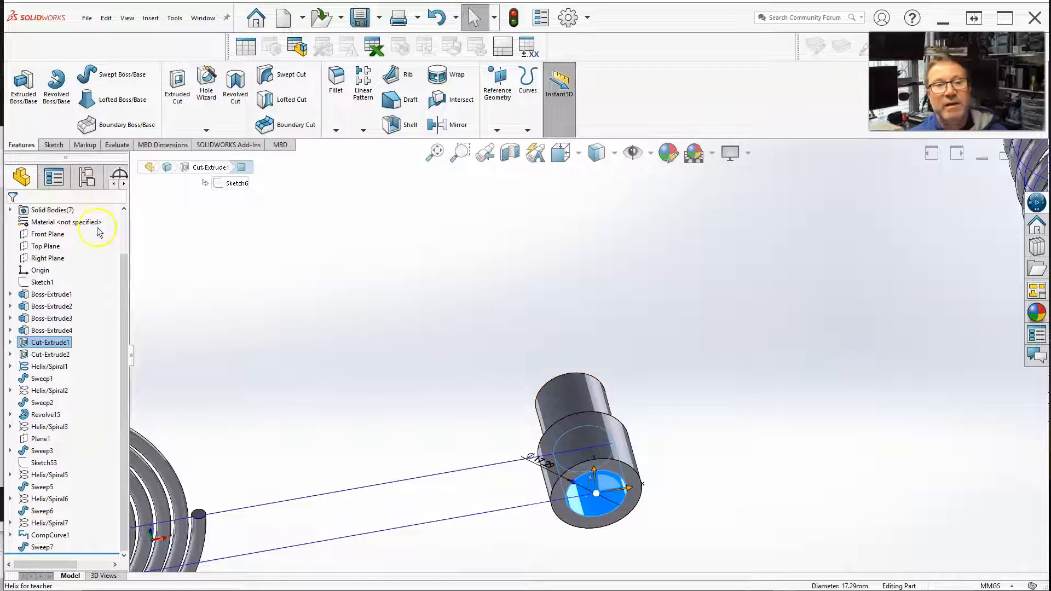
{"action": "key", "text": "alt+Tab"}
{"action": "left_click_drag", "start_coordinate": [145, 182], "coordinate": [280, 178]}
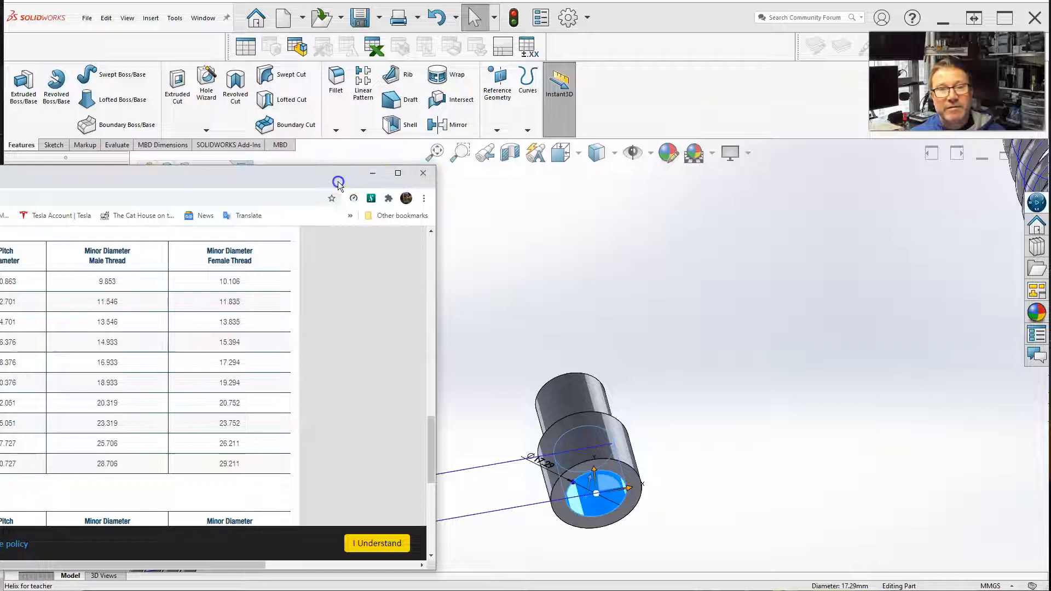
{"action": "left_click", "coordinate": [422, 173]}
{"action": "left_click", "coordinate": [446, 409]}
- Start a Thread feature, accept the nominal-profile notice, and set the shaft's upper circular edge as the thread location
{"action": "middle_click_drag", "start_coordinate": [514, 359], "coordinate": [550, 505]}
{"action": "scroll", "coordinate": [614, 485], "scroll_direction": "up", "scroll_amount": 3}
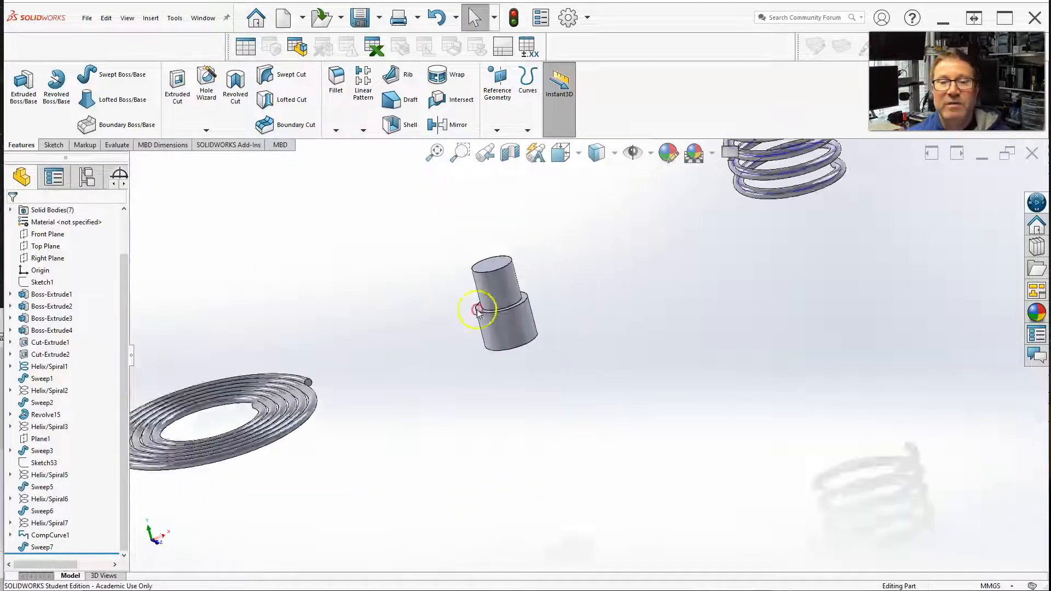
{"action": "scroll", "coordinate": [475, 266], "scroll_direction": "down", "scroll_amount": 4}
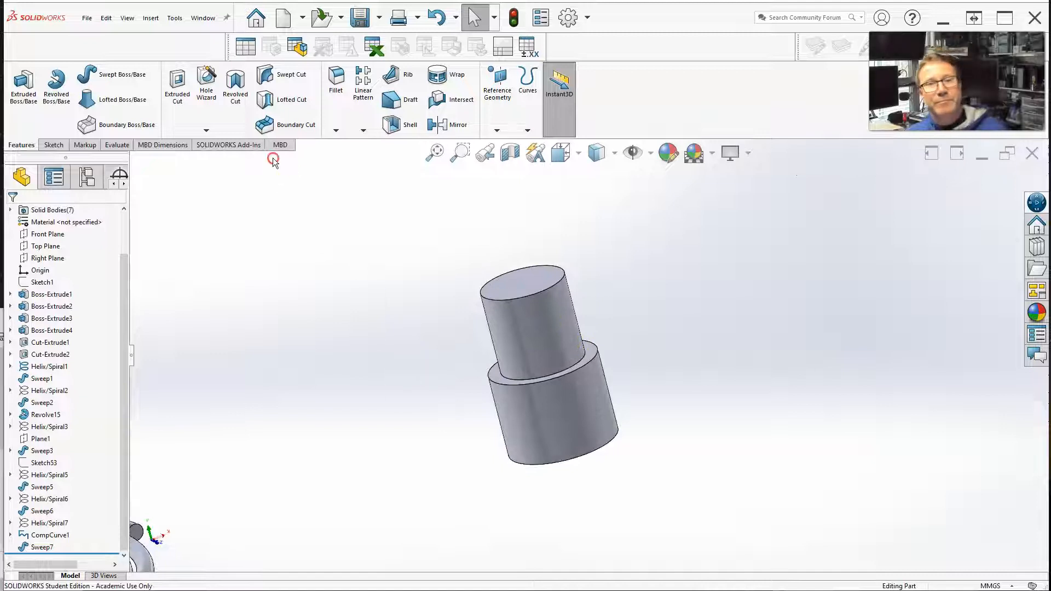
{"action": "left_click", "coordinate": [208, 131]}
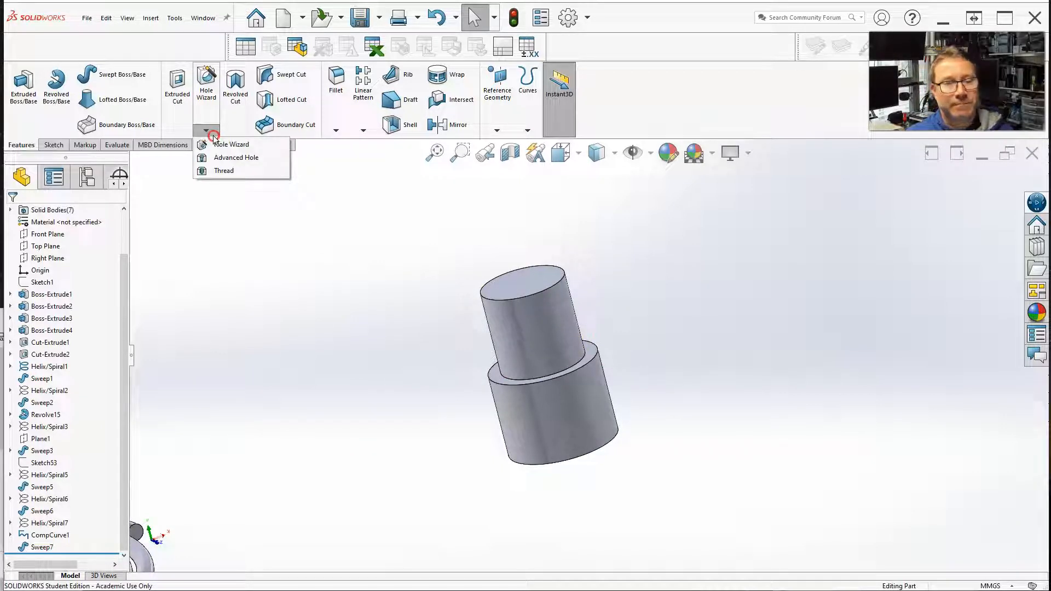
{"action": "left_click", "coordinate": [219, 171]}
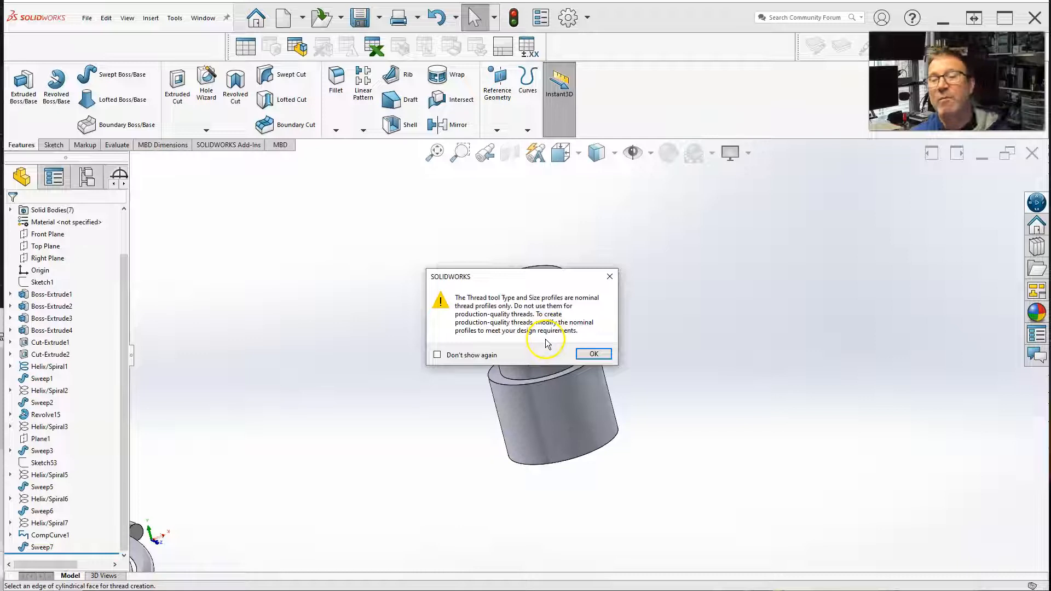
{"action": "left_click", "coordinate": [592, 355]}
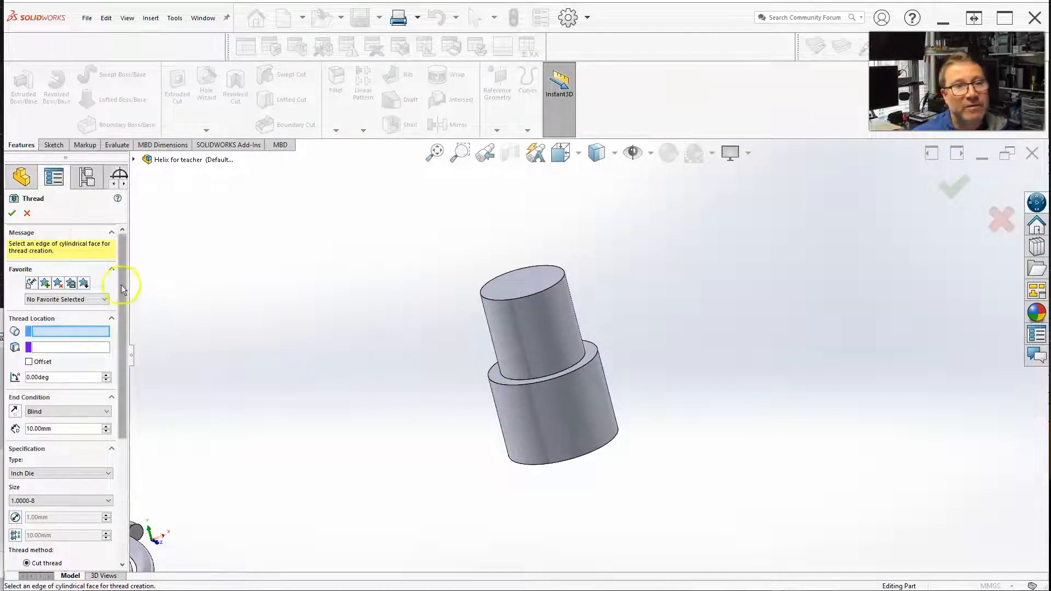
{"action": "left_click_drag", "start_coordinate": [123, 274], "coordinate": [123, 289]}
{"action": "middle_click_drag", "start_coordinate": [433, 314], "coordinate": [422, 314]}
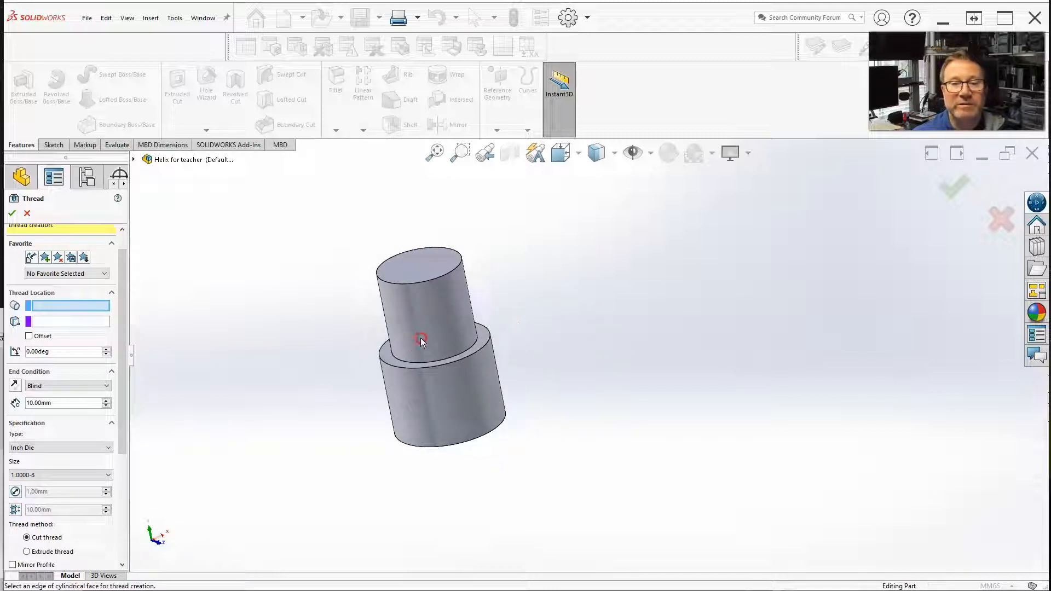
{"action": "scroll", "coordinate": [377, 337], "scroll_direction": "down", "scroll_amount": 1}
{"action": "scroll", "coordinate": [364, 338], "scroll_direction": "up", "scroll_amount": 2}
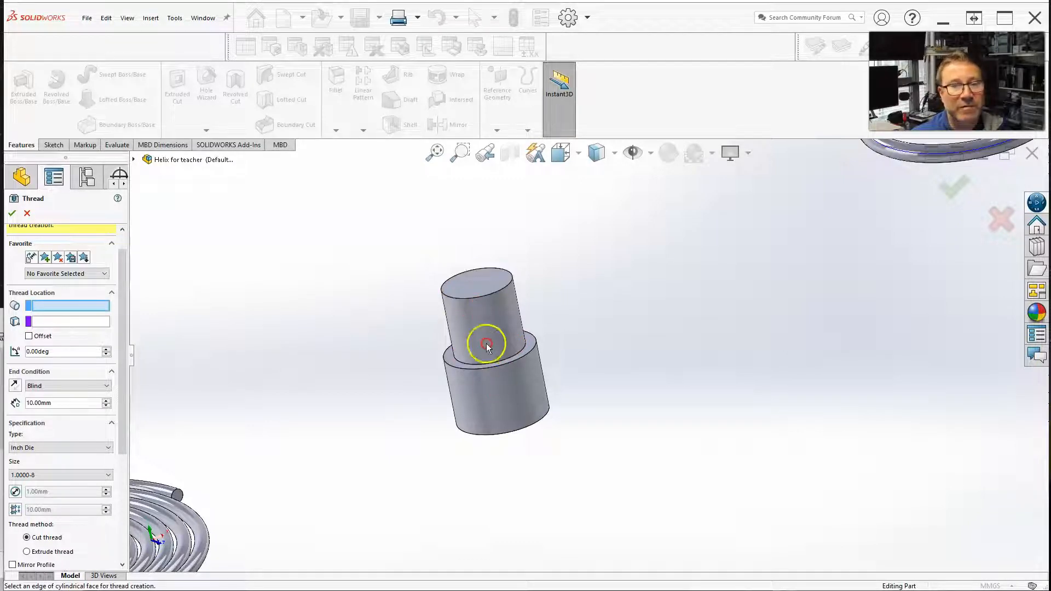
{"action": "left_click", "coordinate": [60, 309]}
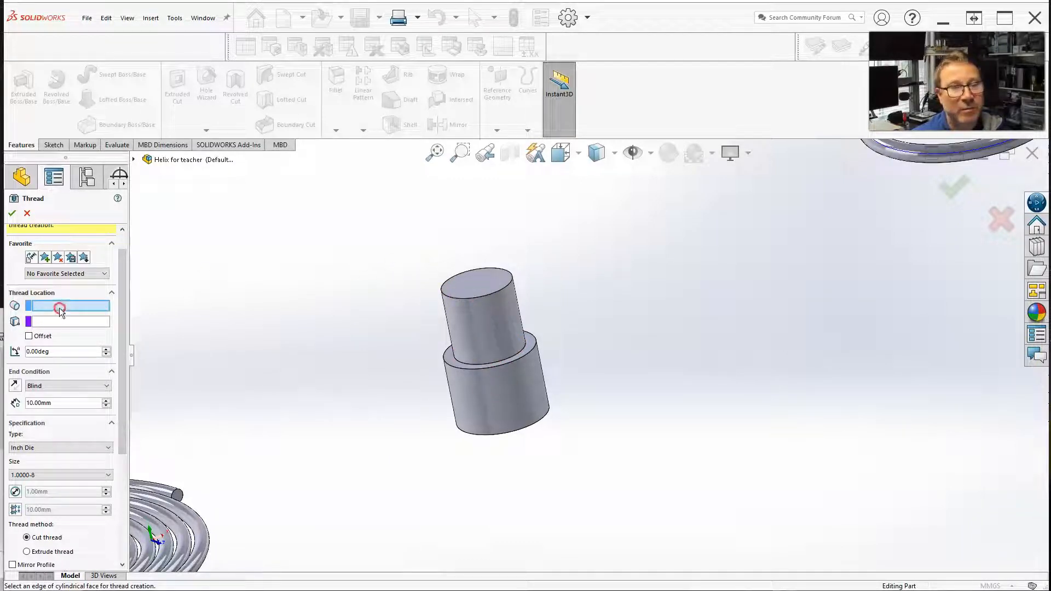
{"action": "left_click", "coordinate": [491, 294]}
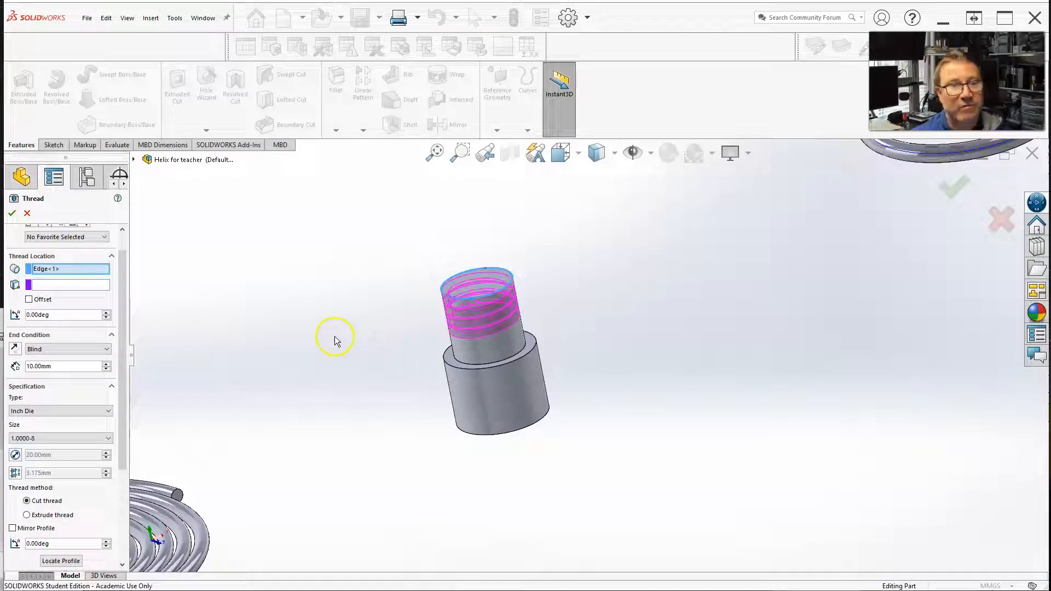
- Enable the start offset for the shaft's thread and inspect the preview from the side
{"action": "left_click_drag", "start_coordinate": [120, 340], "coordinate": [121, 320]}
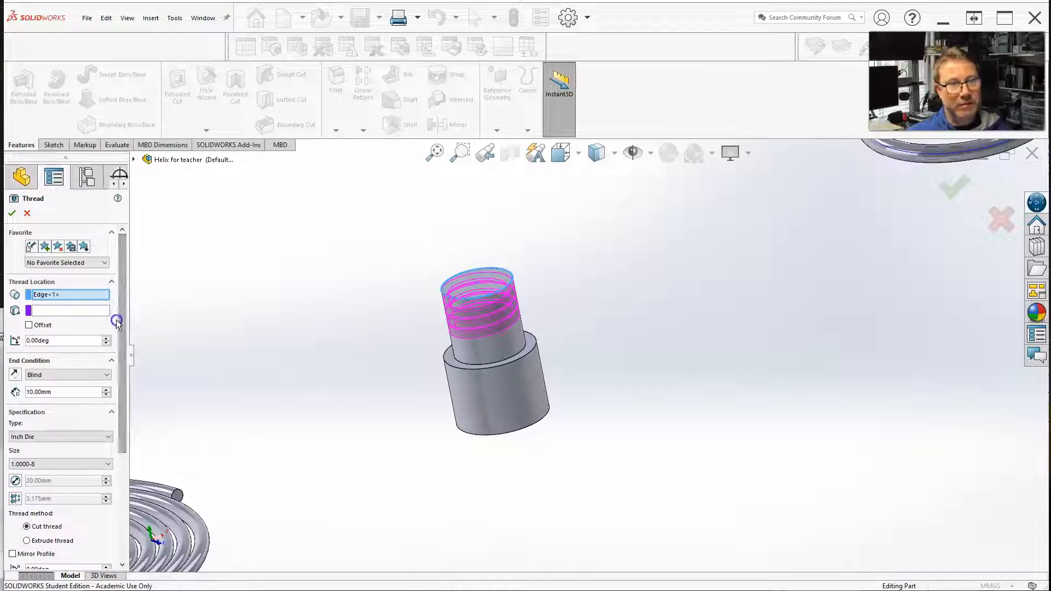
{"action": "left_click", "coordinate": [29, 325]}
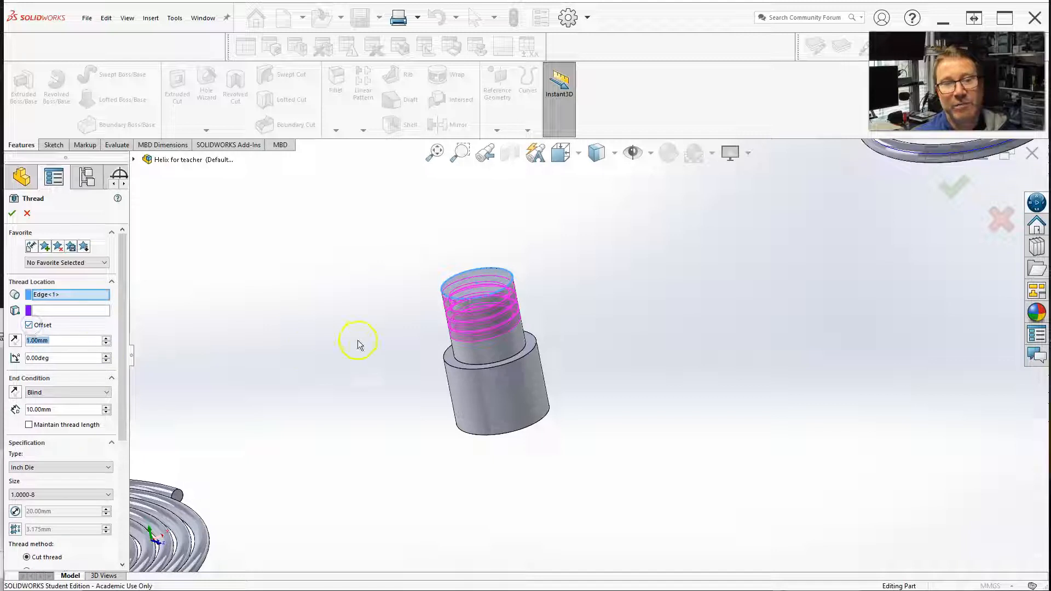
{"action": "middle_click_drag", "start_coordinate": [468, 282], "coordinate": [450, 265]}
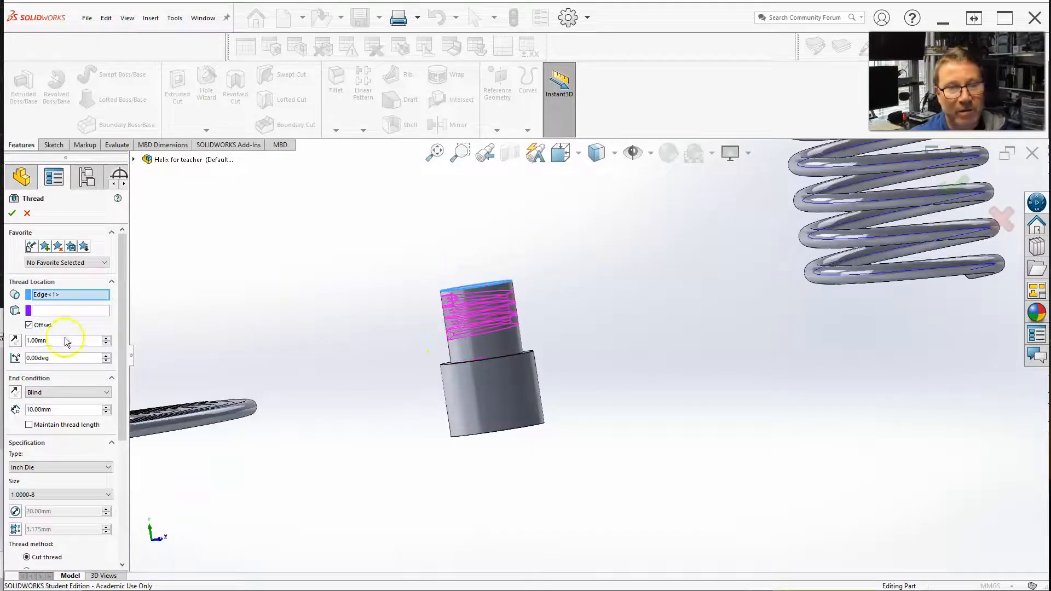
- Try an 11 mm start offset with reversed direction for the shaft's thread, and switch the offset off
{"action": "left_click", "coordinate": [106, 338]}
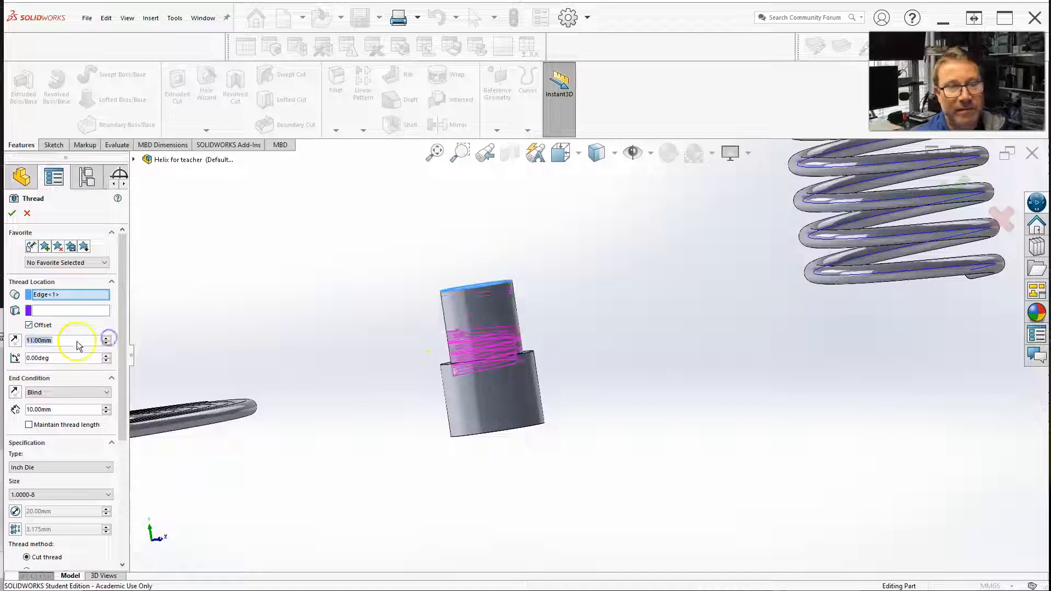
{"action": "left_click", "coordinate": [15, 340]}
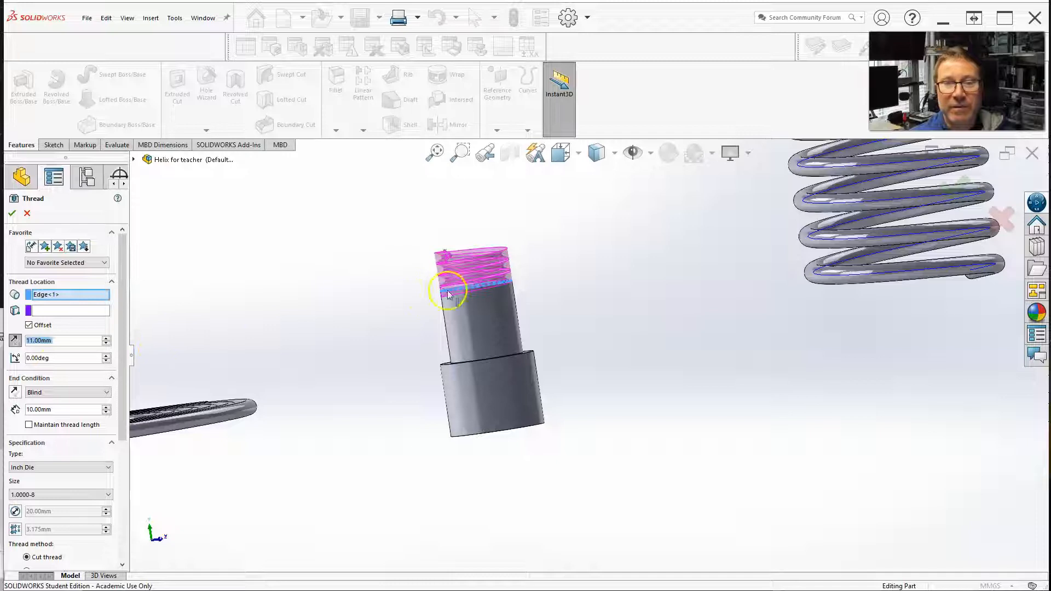
{"action": "left_click", "coordinate": [29, 325]}
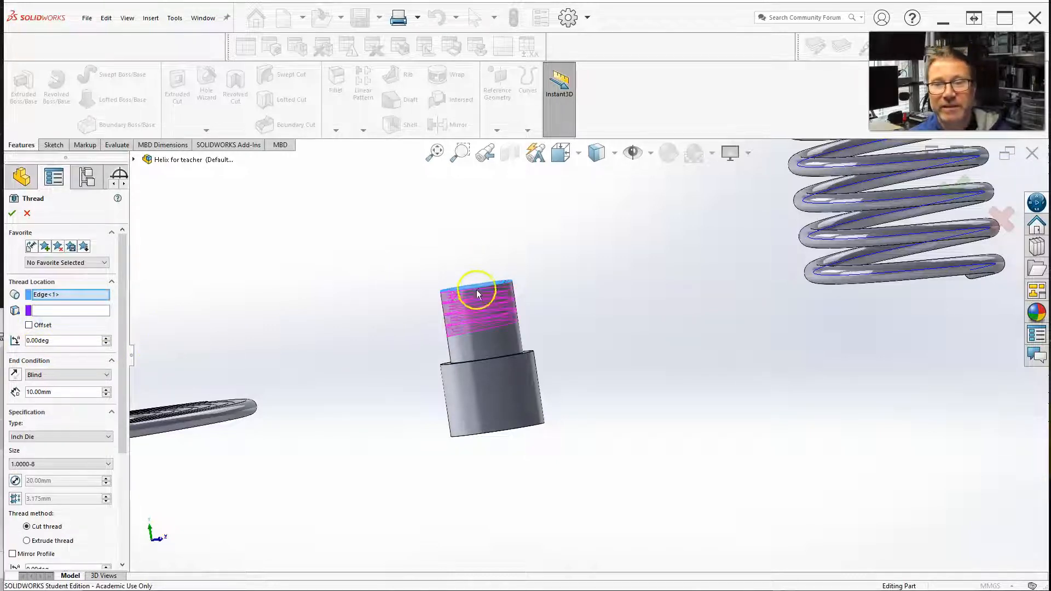
- Re-enable the start offset of the shaft's thread and set its distance to 2 mm
{"action": "scroll", "coordinate": [476, 290], "scroll_direction": "down", "scroll_amount": 5}
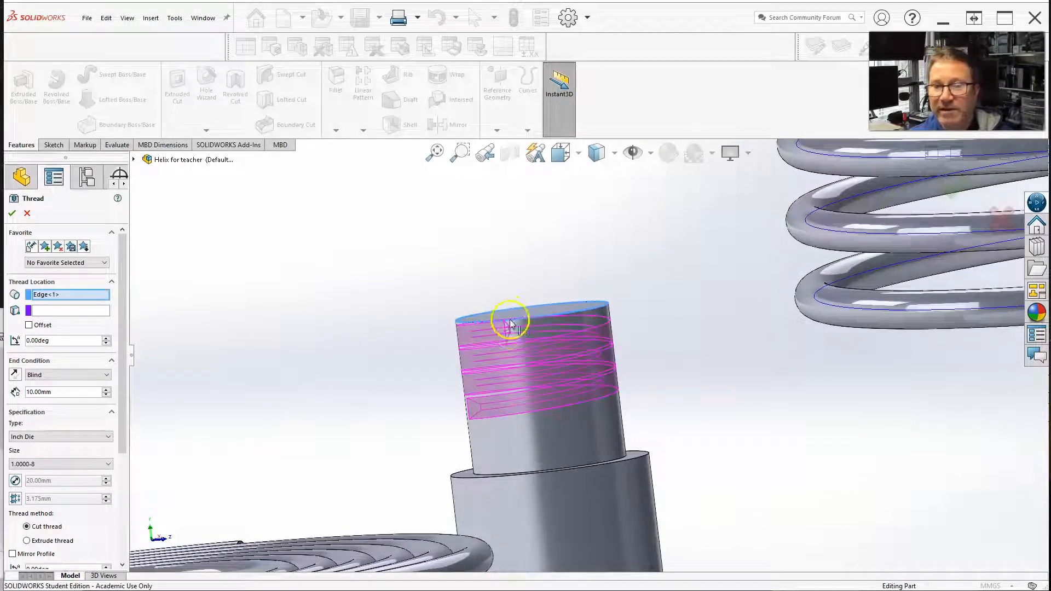
{"action": "scroll", "coordinate": [510, 323], "scroll_direction": "down", "scroll_amount": 2}
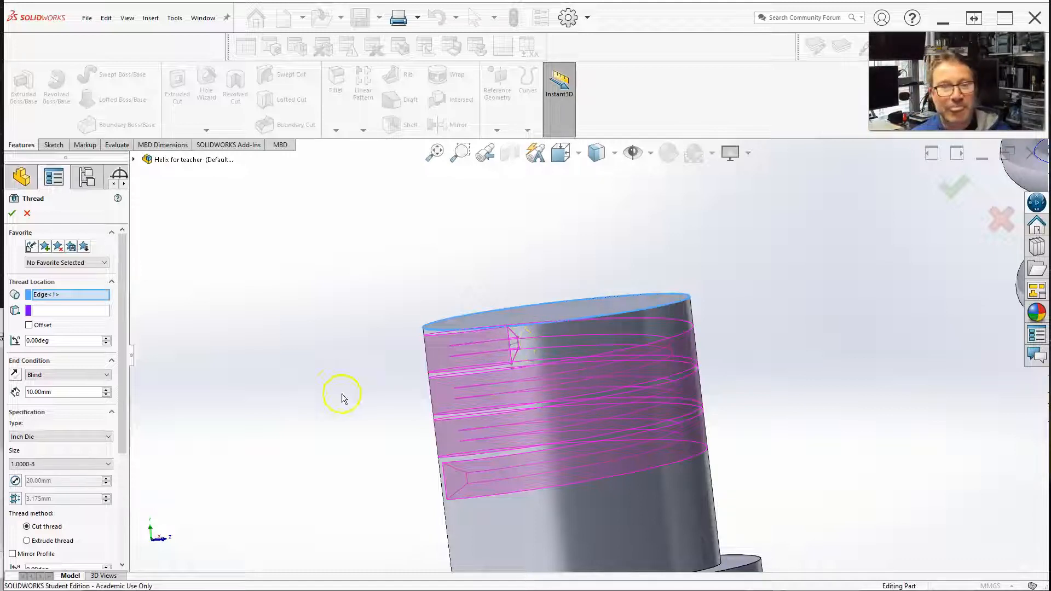
{"action": "middle_click_drag", "start_coordinate": [277, 369], "coordinate": [264, 367]}
{"action": "scroll", "coordinate": [440, 382], "scroll_direction": "up", "scroll_amount": 4}
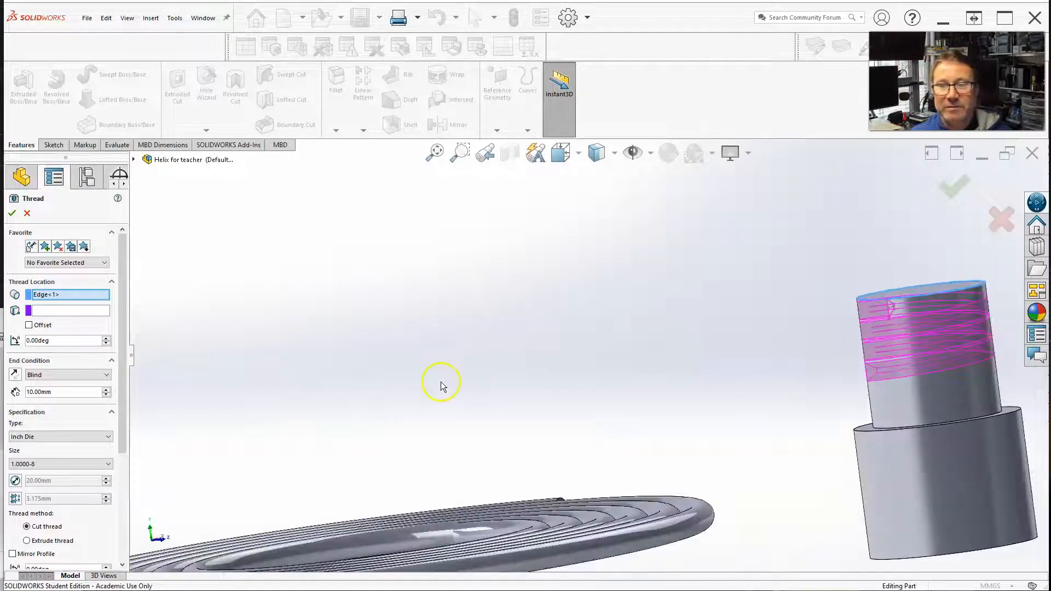
{"action": "scroll", "coordinate": [812, 322], "scroll_direction": "down", "scroll_amount": 6}
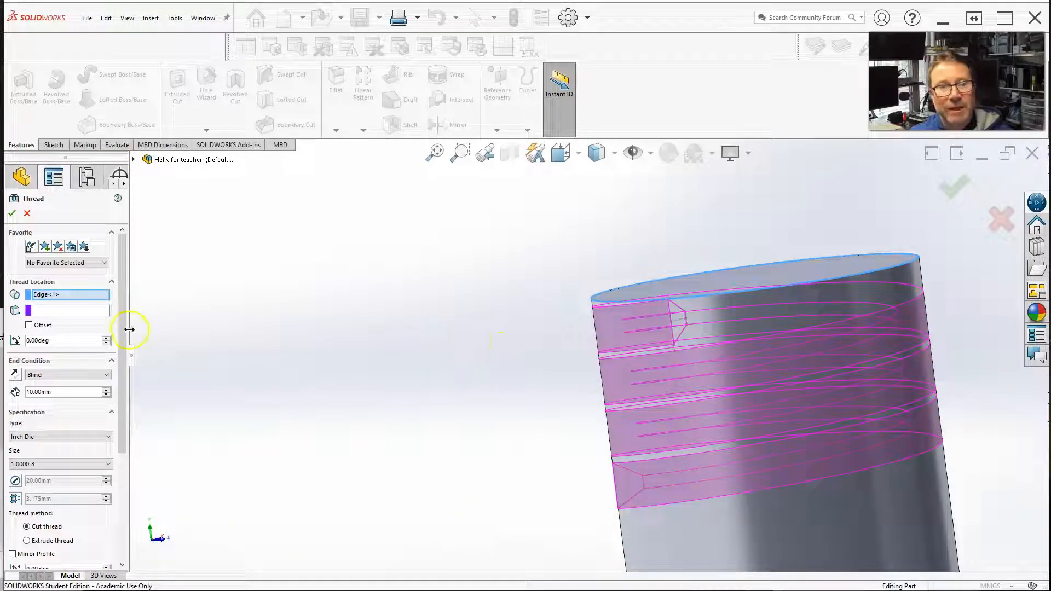
{"action": "left_click", "coordinate": [29, 325]}
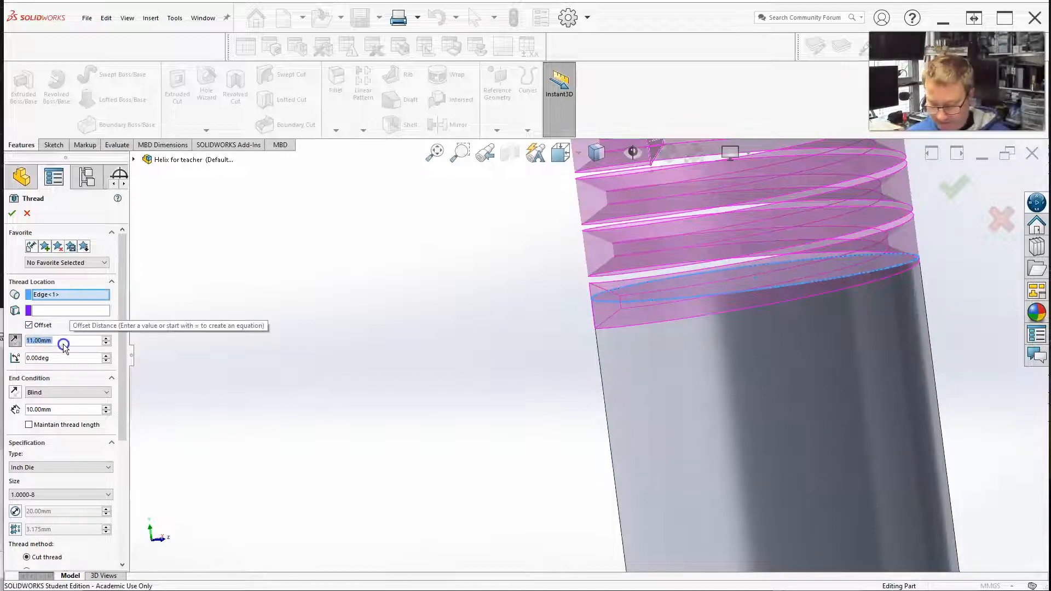
{"action": "type", "text": "2"}
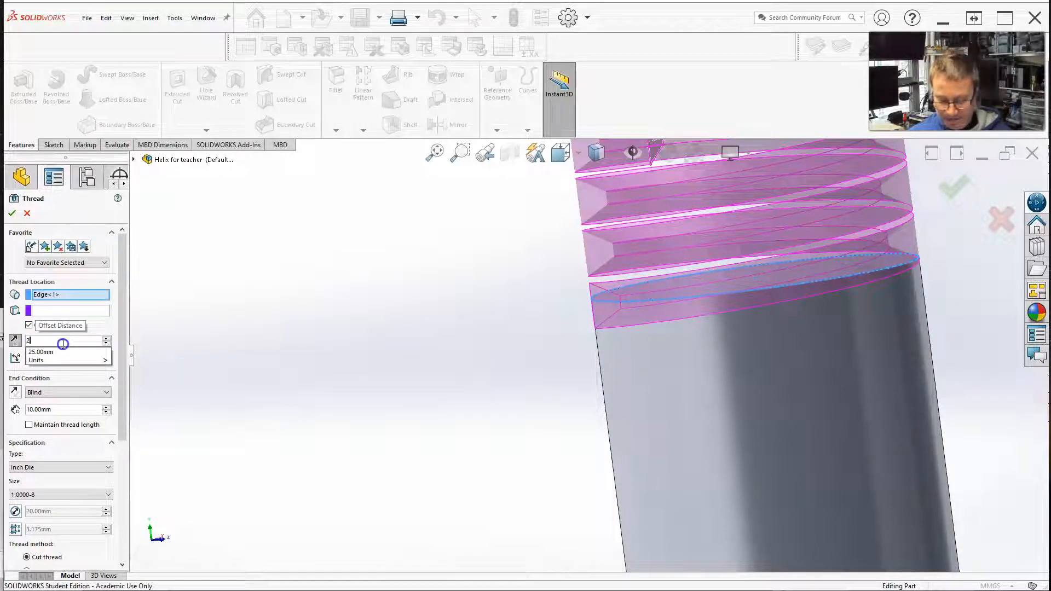
{"action": "key", "text": "Return"}
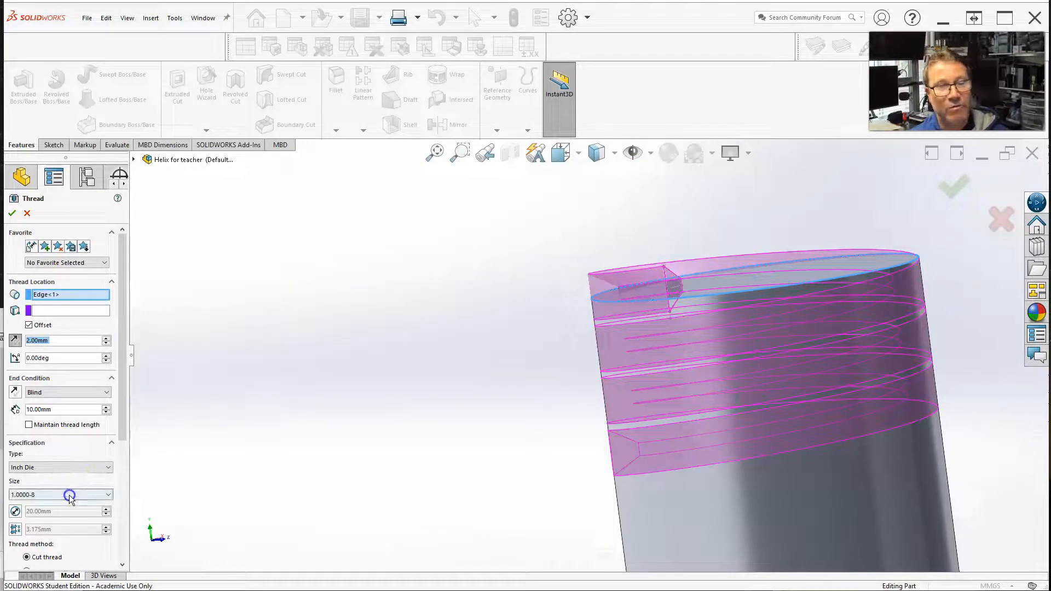
{"action": "left_click", "coordinate": [70, 340]}
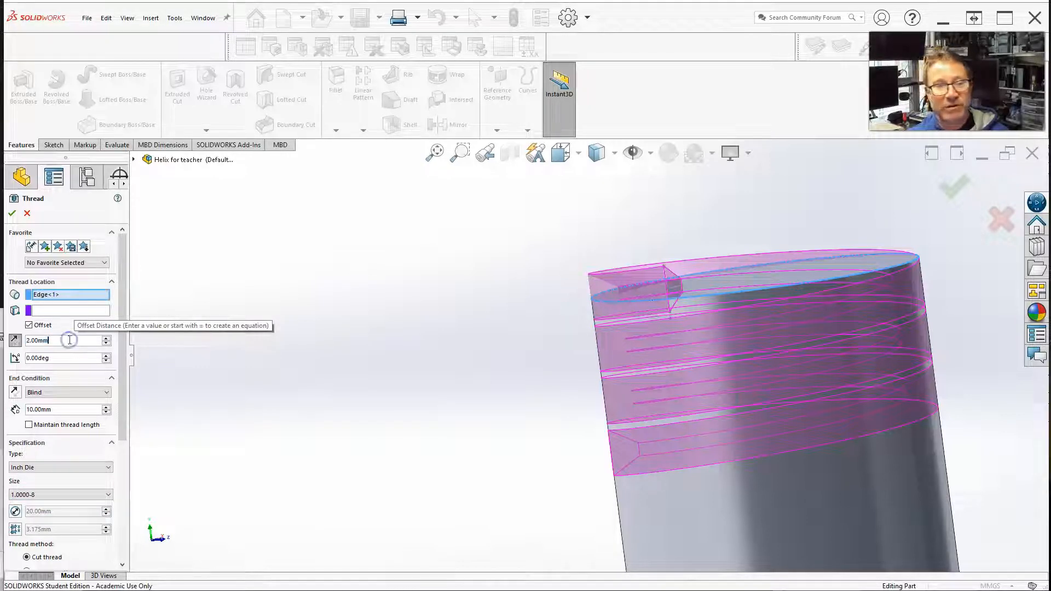
- Set the thread specification type to Metric Die, briefly trying Inch Die before returning to Metric Die
{"action": "left_click", "coordinate": [68, 468]}
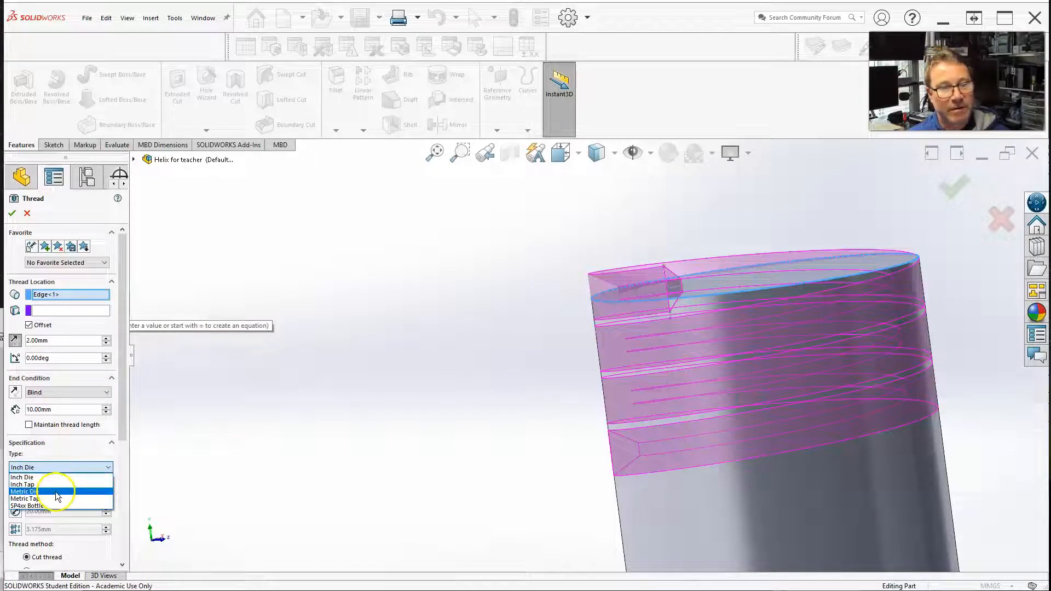
{"action": "left_click", "coordinate": [55, 491]}
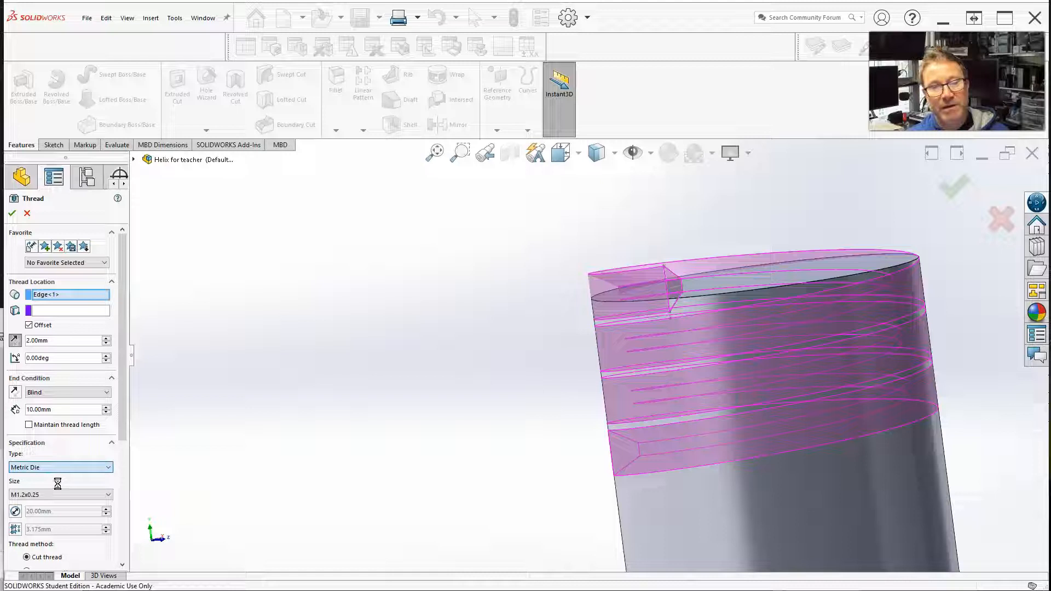
{"action": "left_click", "coordinate": [80, 467]}
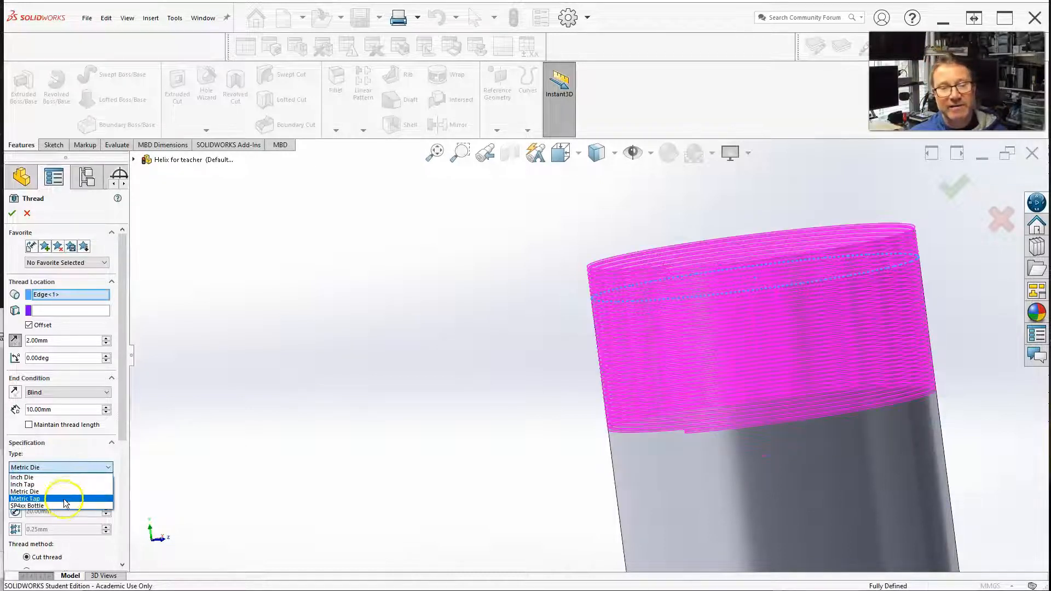
{"action": "left_click", "coordinate": [67, 476]}
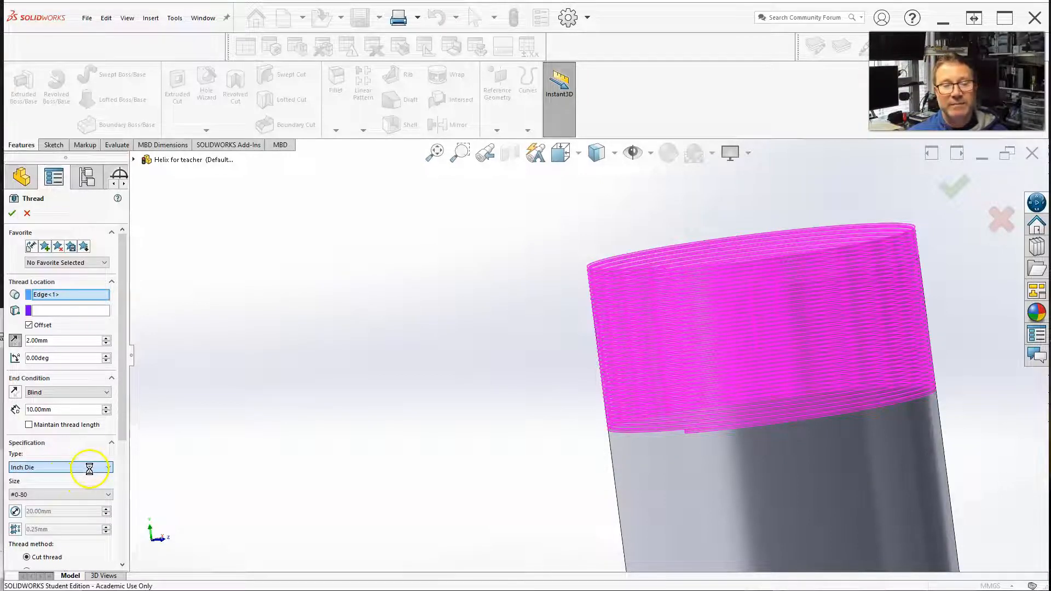
{"action": "left_click", "coordinate": [89, 468]}
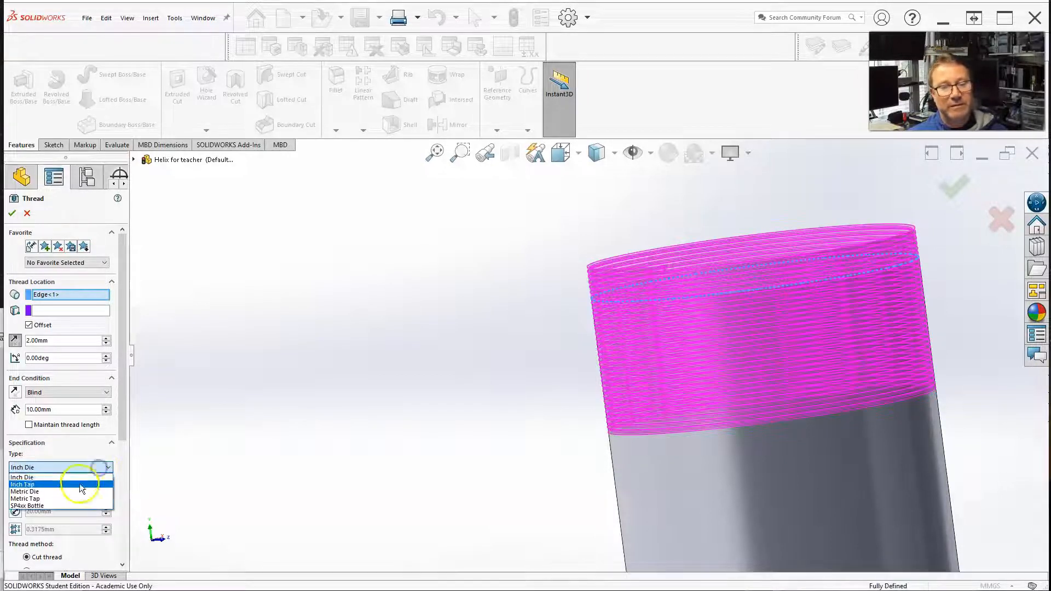
{"action": "left_click", "coordinate": [70, 490]}
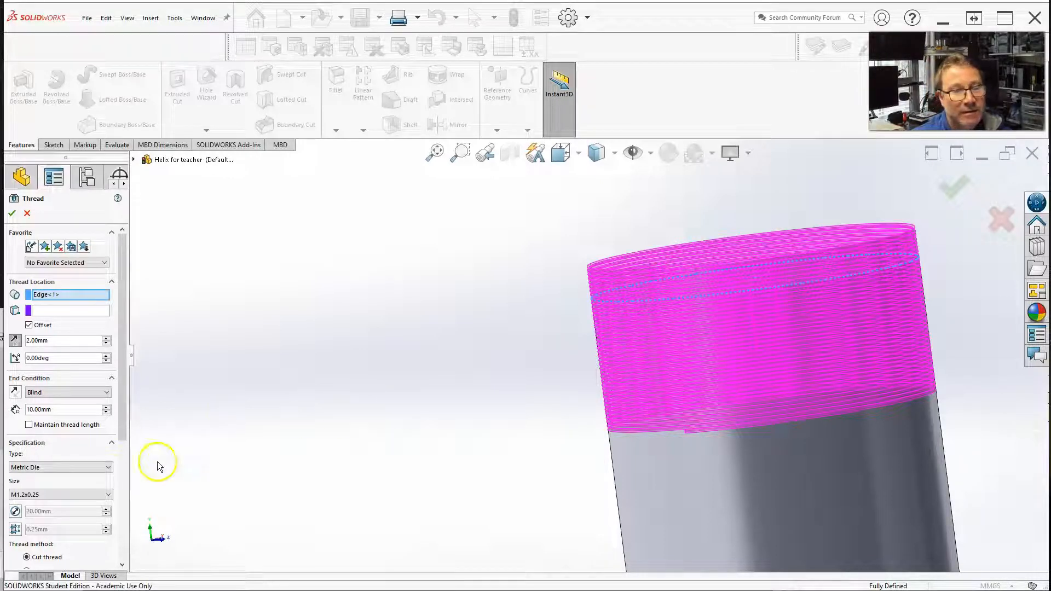
- Set the shaft thread's size to M20x1.5
{"action": "left_click", "coordinate": [108, 495]}
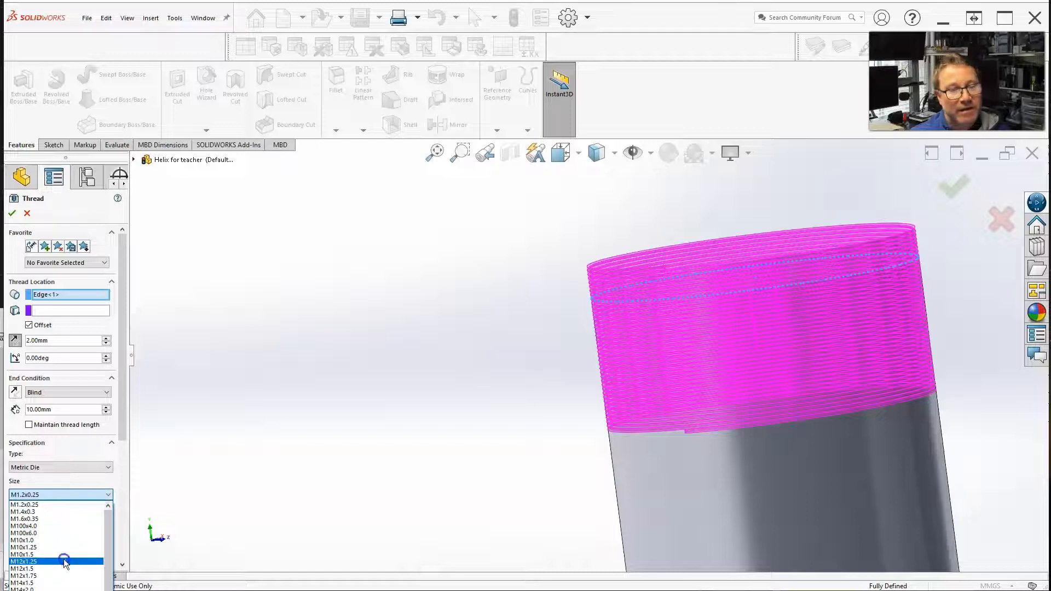
{"action": "scroll", "coordinate": [66, 561], "scroll_direction": "up", "scroll_amount": 2}
{"action": "scroll", "coordinate": [67, 564], "scroll_direction": "down", "scroll_amount": 4}
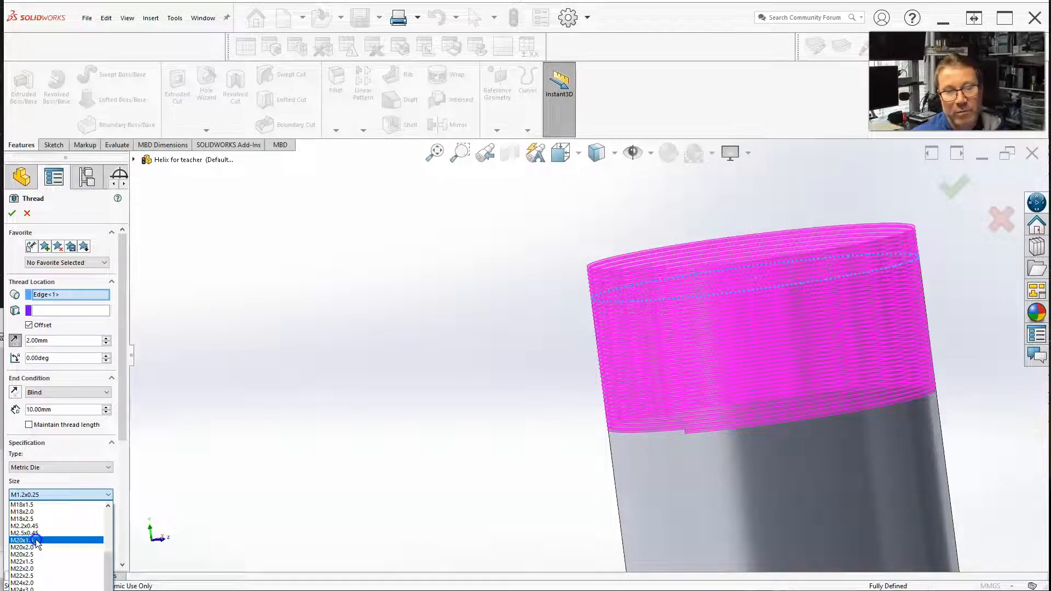
{"action": "left_click", "coordinate": [36, 541]}
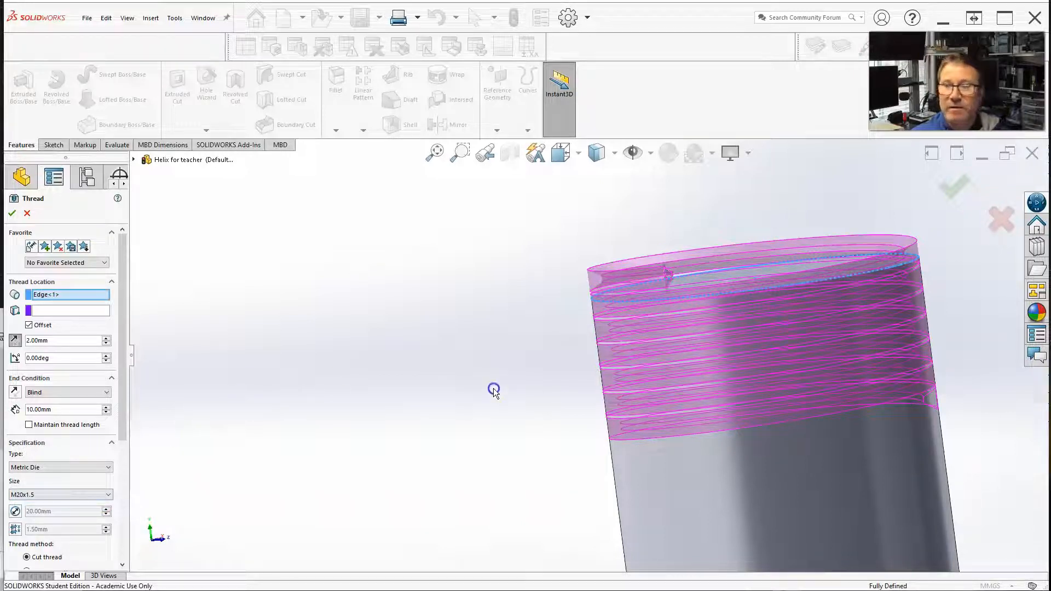
- Try the shoulder face and the shaft's top face as the thread's optional start location, and clear the selection
{"action": "scroll", "coordinate": [495, 383], "scroll_direction": "up", "scroll_amount": 2}
{"action": "scroll", "coordinate": [503, 376], "scroll_direction": "up", "scroll_amount": 1}
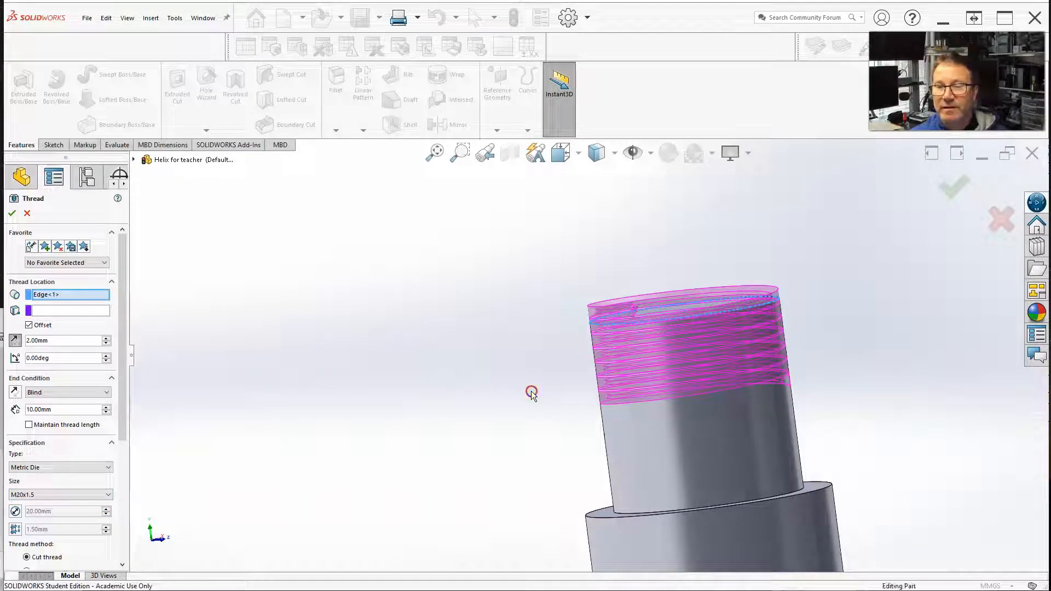
{"action": "middle_click_drag", "start_coordinate": [531, 390], "coordinate": [534, 391]}
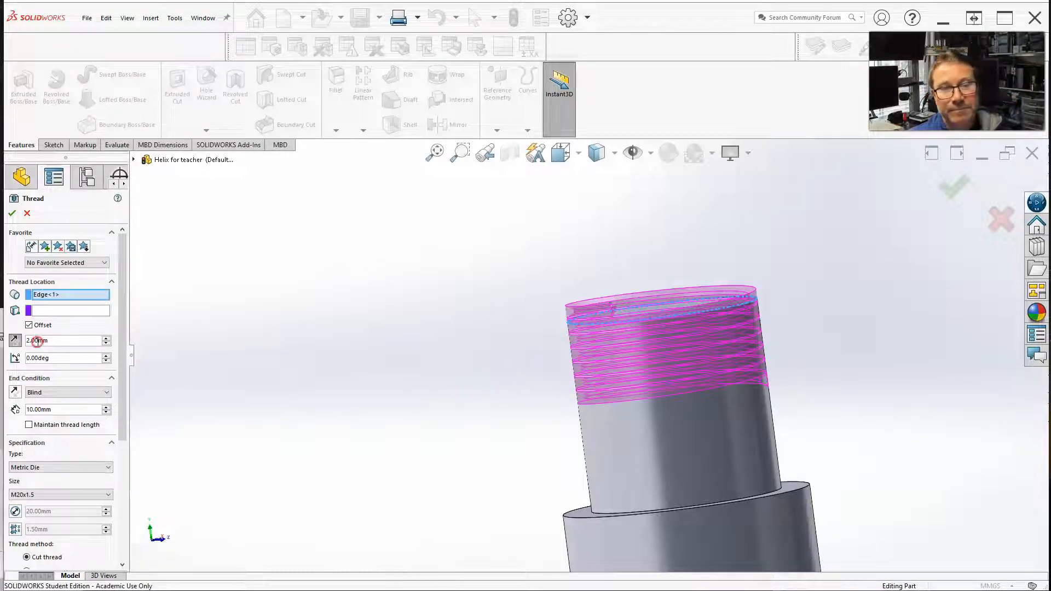
{"action": "left_click", "coordinate": [29, 325]}
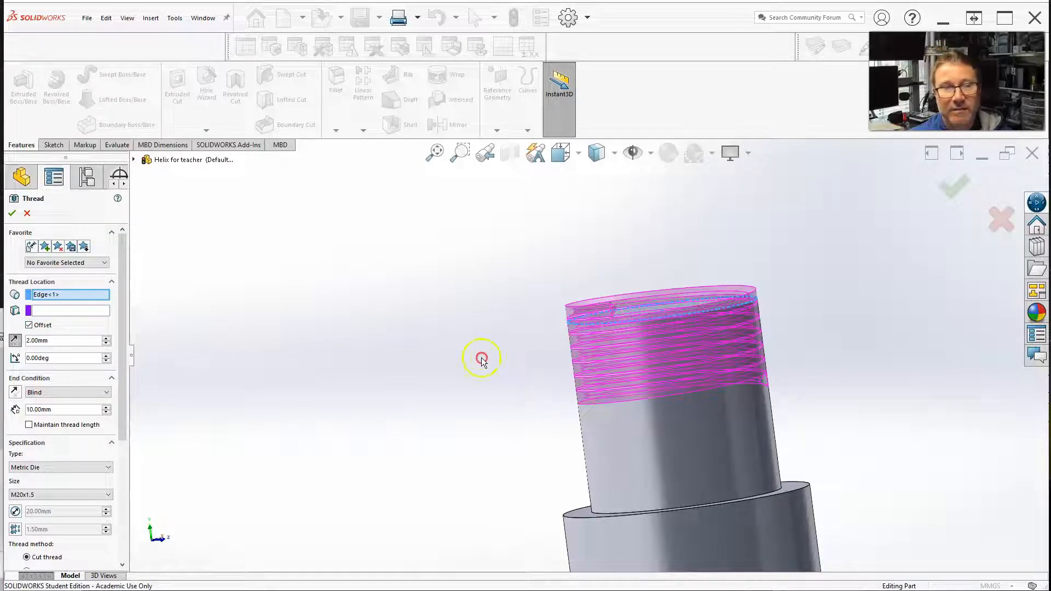
{"action": "left_click", "coordinate": [51, 310]}
{"action": "middle_click_drag", "start_coordinate": [405, 329], "coordinate": [423, 369]}
{"action": "scroll", "coordinate": [423, 369], "scroll_direction": "up", "scroll_amount": 5}
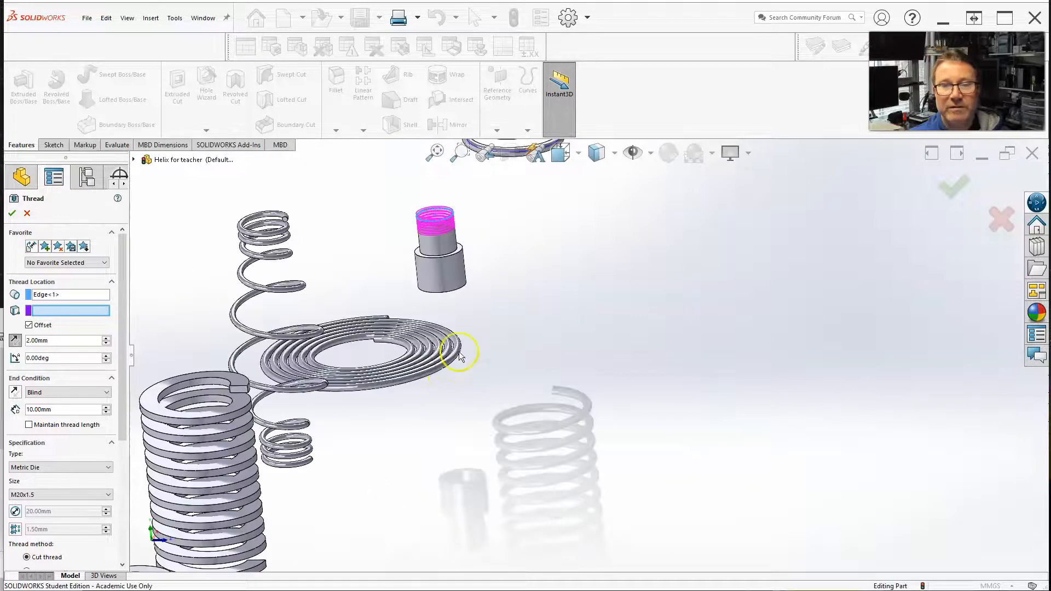
{"action": "scroll", "coordinate": [462, 232], "scroll_direction": "down", "scroll_amount": 5}
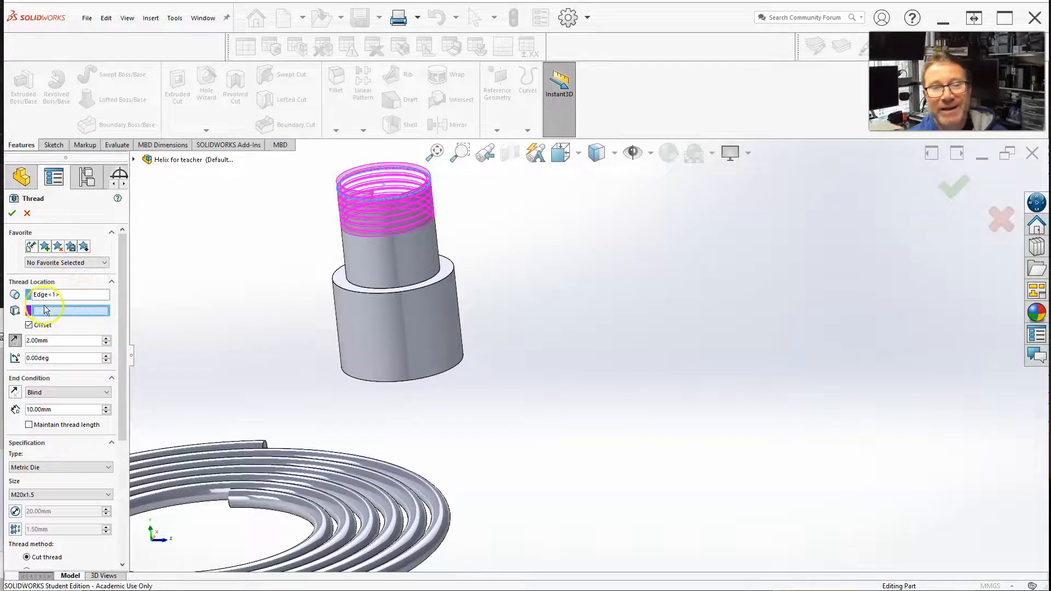
{"action": "scroll", "coordinate": [394, 203], "scroll_direction": "down", "scroll_amount": 3}
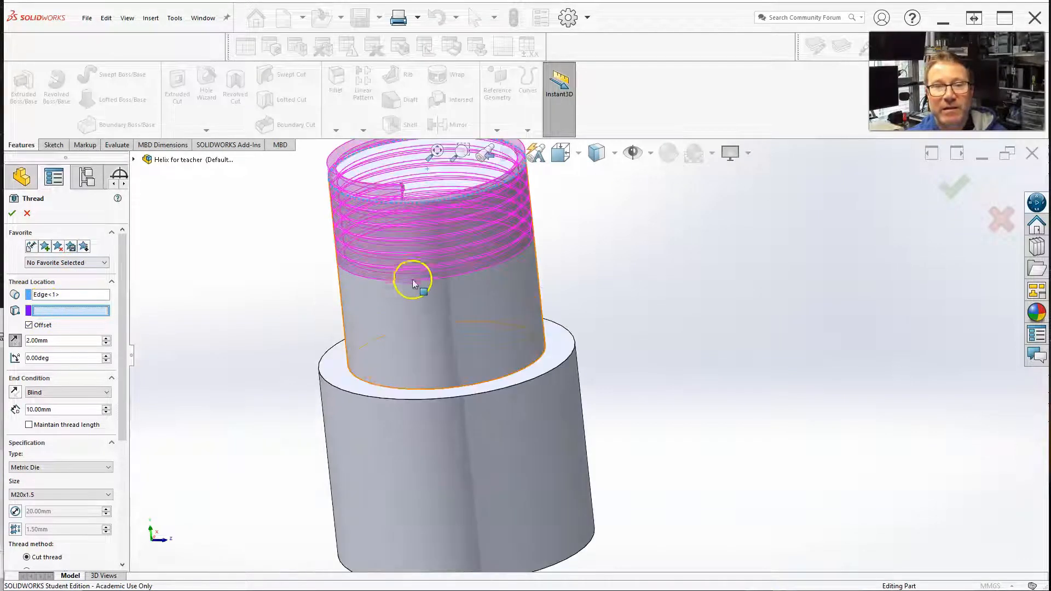
{"action": "left_click", "coordinate": [351, 383]}
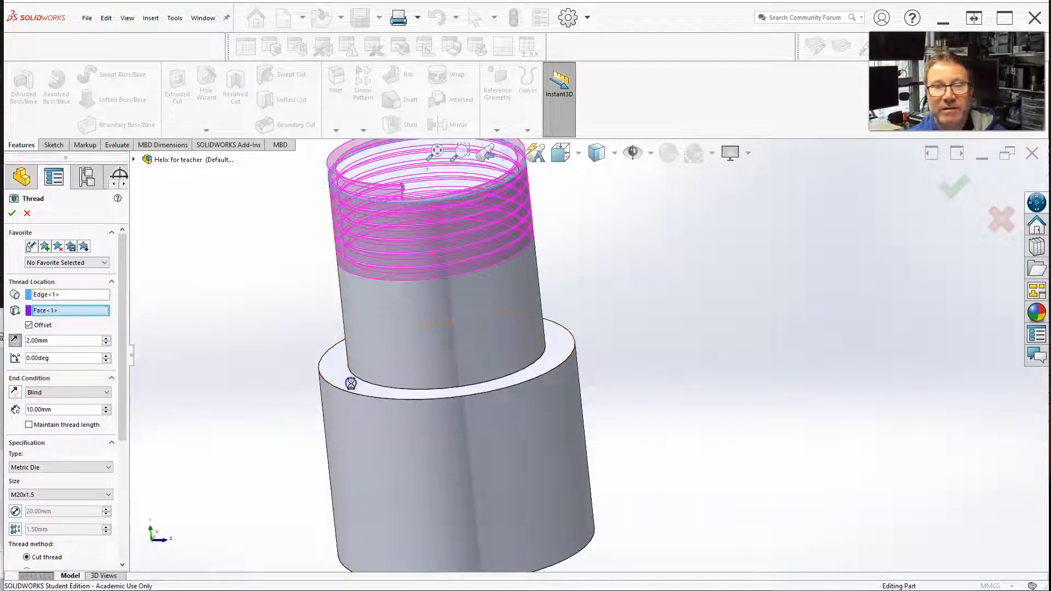
{"action": "left_click", "coordinate": [366, 180]}
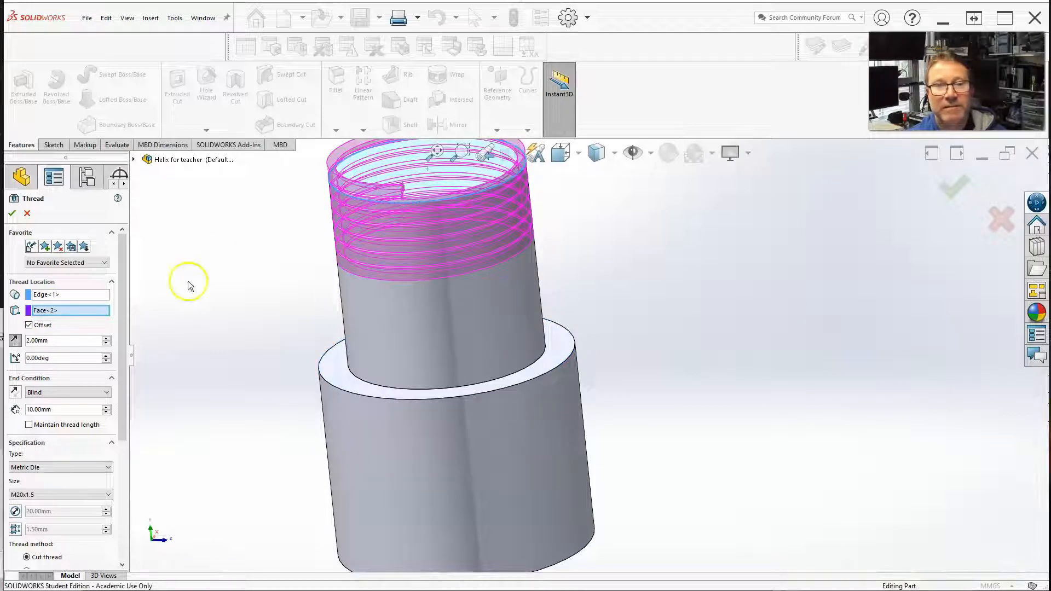
{"action": "left_click", "coordinate": [84, 310]}
{"action": "key", "text": "Delete"}
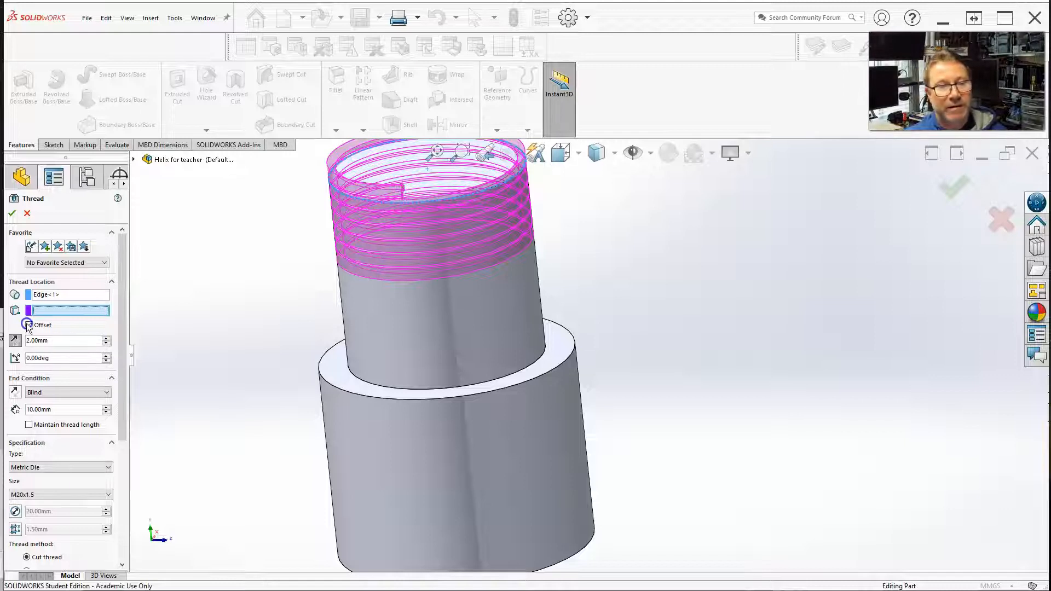
- Set the thread's start offset to 1.5 mm, matching the pitch, and inspect the preview at the shaft's upper end
{"action": "scroll", "coordinate": [239, 319], "scroll_direction": "up", "scroll_amount": 1}
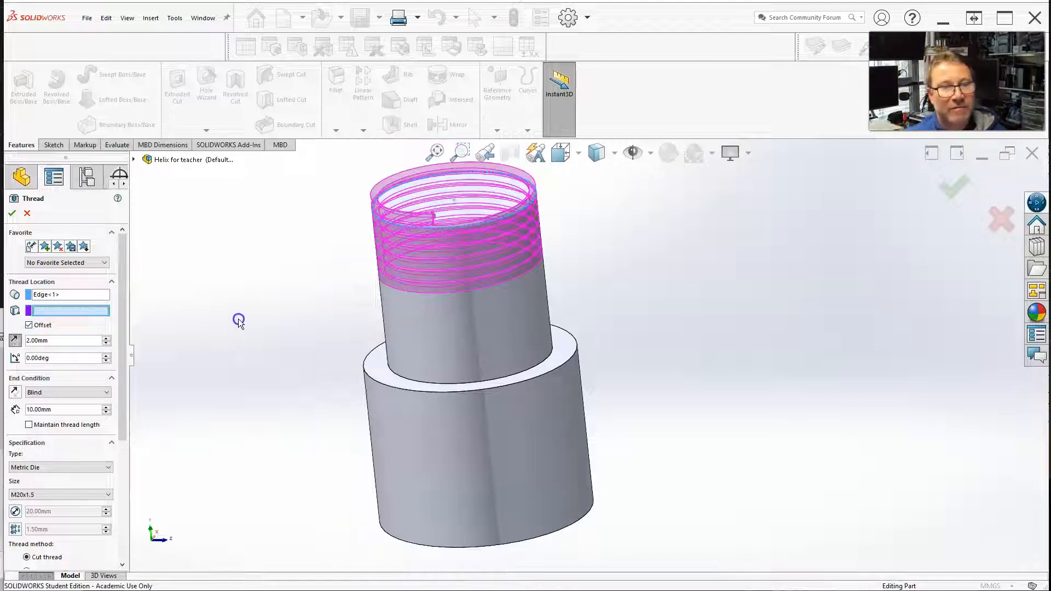
{"action": "scroll", "coordinate": [304, 307], "scroll_direction": "up", "scroll_amount": 1}
{"action": "middle_click_drag", "start_coordinate": [273, 349], "coordinate": [277, 347], "text": "ctrl"}
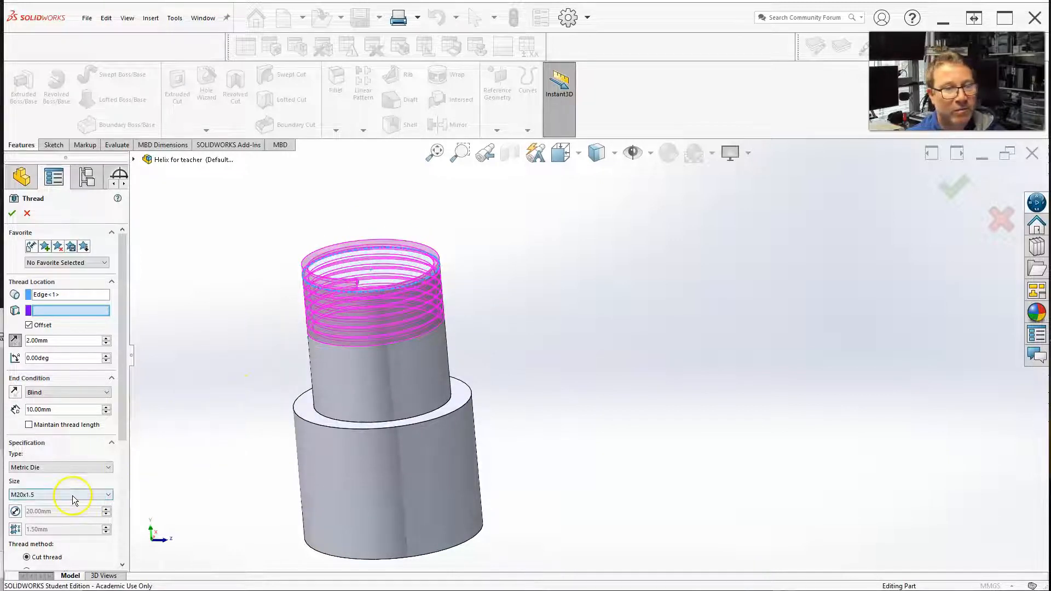
{"action": "left_click_drag", "start_coordinate": [52, 341], "coordinate": [10, 340]}
{"action": "type", "text": "1.5"}
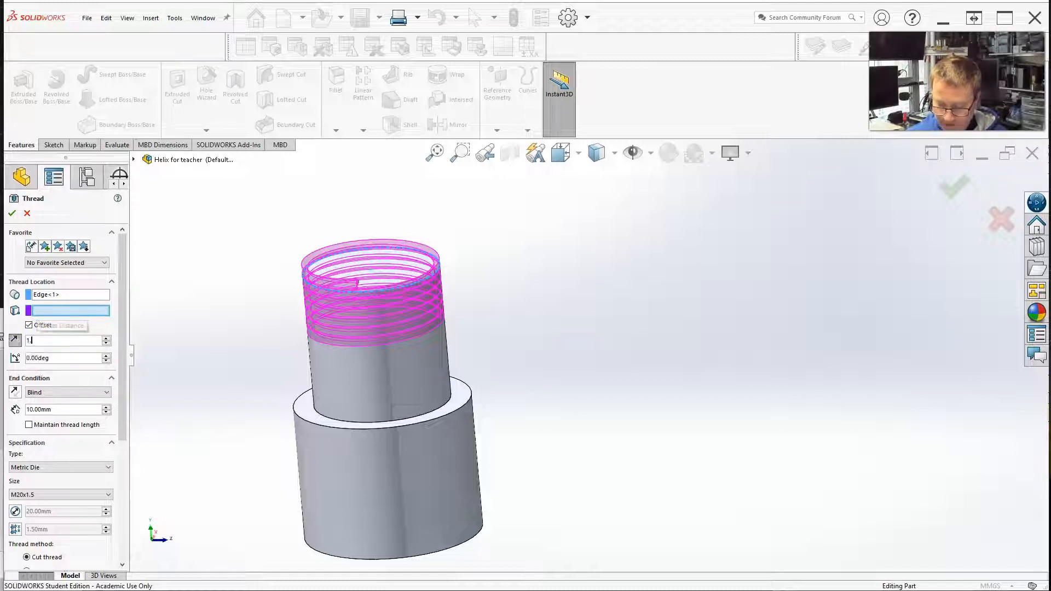
{"action": "key", "text": "Return"}
{"action": "scroll", "coordinate": [358, 283], "scroll_direction": "down", "scroll_amount": 3}
{"action": "scroll", "coordinate": [420, 345], "scroll_direction": "down", "scroll_amount": 3}
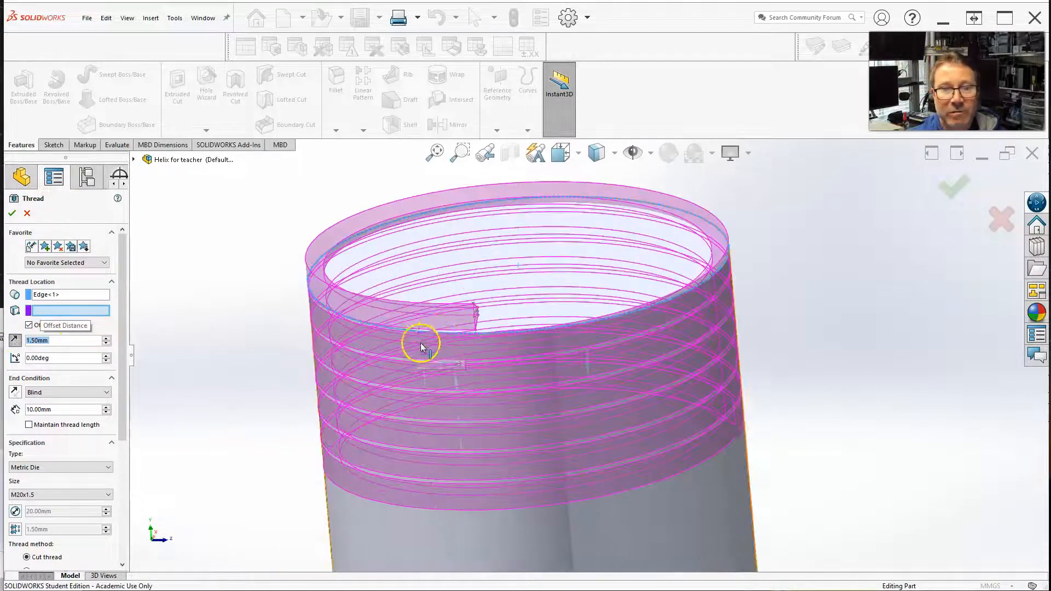
{"action": "scroll", "coordinate": [436, 366], "scroll_direction": "up", "scroll_amount": 3}
{"action": "scroll", "coordinate": [432, 383], "scroll_direction": "up", "scroll_amount": 4}
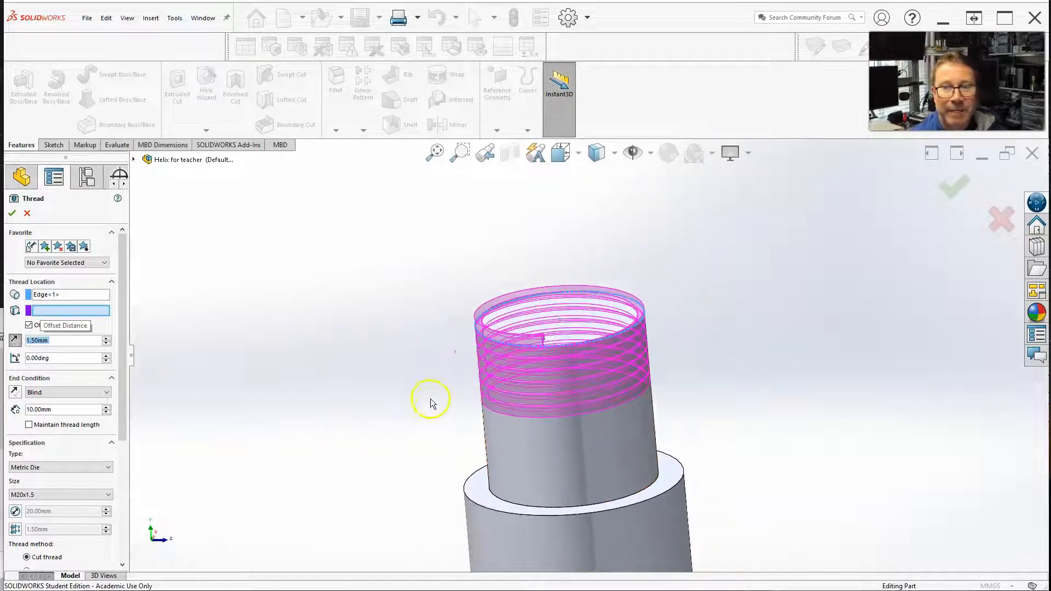
{"action": "scroll", "coordinate": [175, 399], "scroll_direction": "up", "scroll_amount": 1}
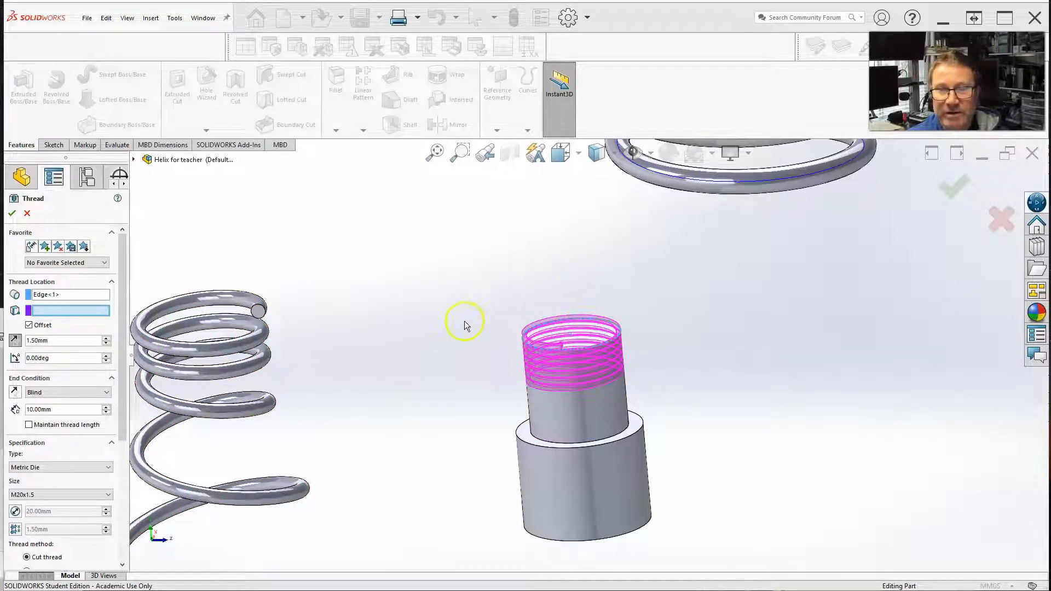
- Try raising the thread's start angle in one-degree increments up to 17 degrees
{"action": "left_click", "coordinate": [93, 357]}
{"action": "left_click", "coordinate": [108, 355]}
{"action": "left_click", "coordinate": [108, 356]}
{"action": "left_click", "coordinate": [107, 355]}
{"action": "left_click", "coordinate": [107, 355]}
{"action": "left_click", "coordinate": [107, 356]}
{"action": "left_click", "coordinate": [107, 356]}
{"action": "double_click", "coordinate": [107, 355]}
{"action": "left_click", "coordinate": [107, 355]}
{"action": "double_click", "coordinate": [106, 356]}
{"action": "left_click", "coordinate": [106, 356]}
{"action": "double_click", "coordinate": [106, 356]}
{"action": "left_click", "coordinate": [106, 356]}
{"action": "left_click", "coordinate": [106, 355]}
{"action": "left_click", "coordinate": [106, 355]}
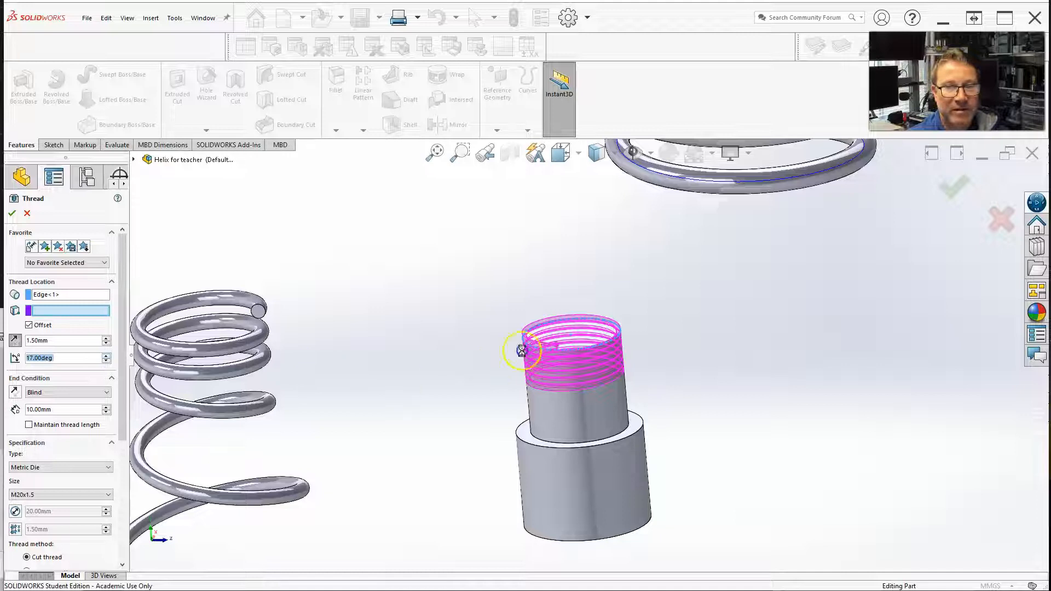
- Try a thread start angle of 90 degrees and return the angle to 0 degrees
{"action": "left_click", "coordinate": [92, 359]}
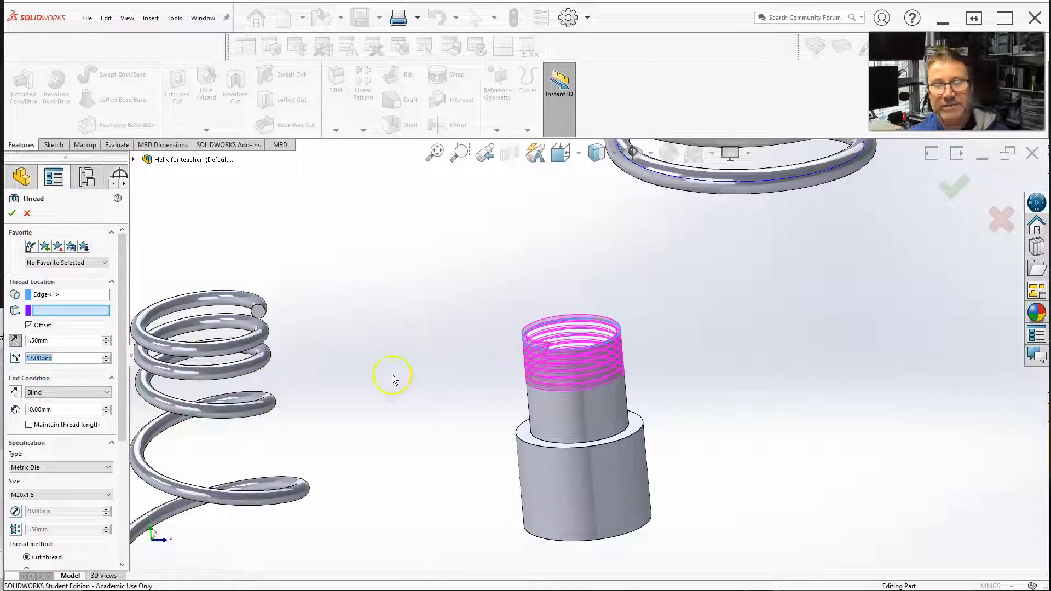
{"action": "type", "text": "90"}
{"action": "key", "text": "Return"}
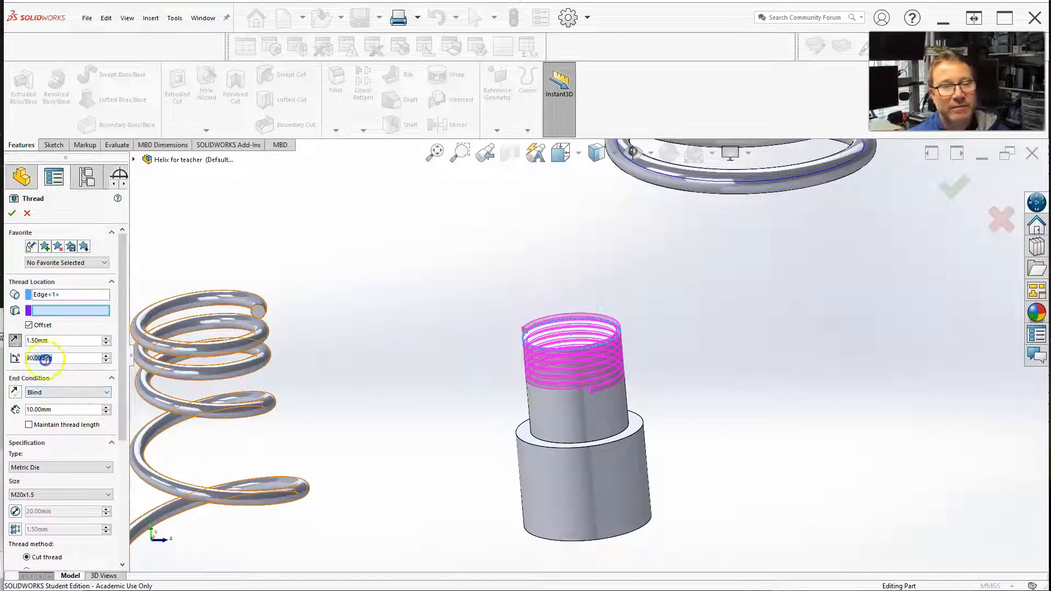
{"action": "type", "text": "0"}
{"action": "key", "text": "Return"}
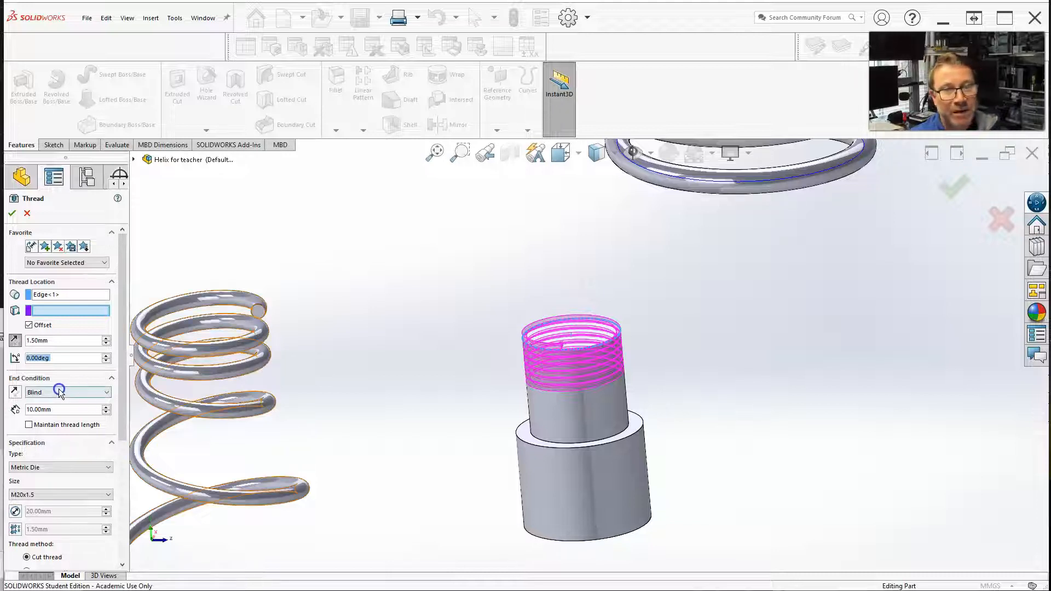
- Try Revolutions, and Up To Selection ending at the shoulder face, as the thread's end condition
{"action": "left_click", "coordinate": [76, 393]}
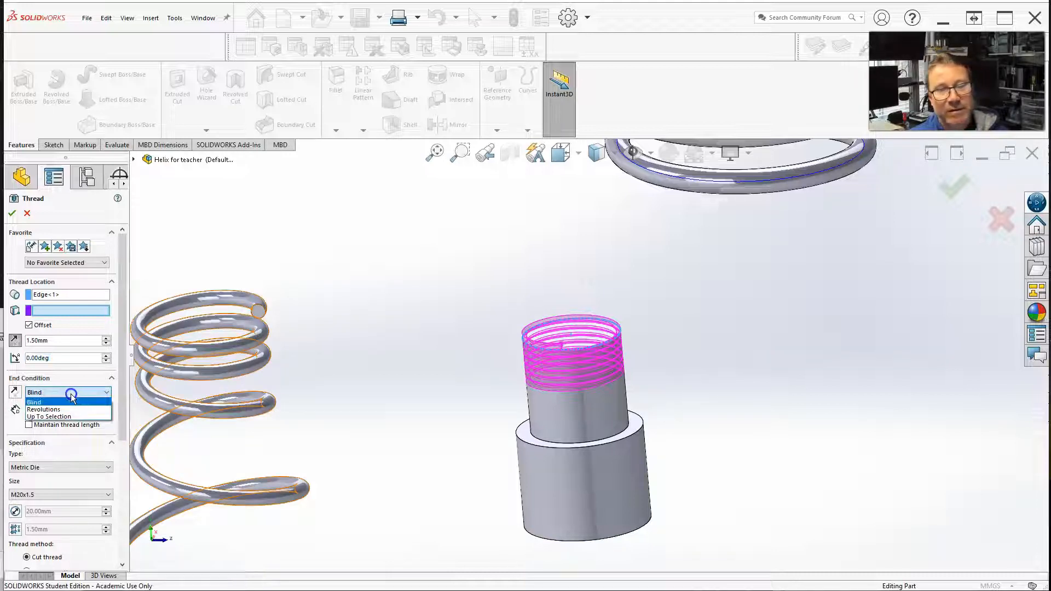
{"action": "left_click", "coordinate": [55, 409]}
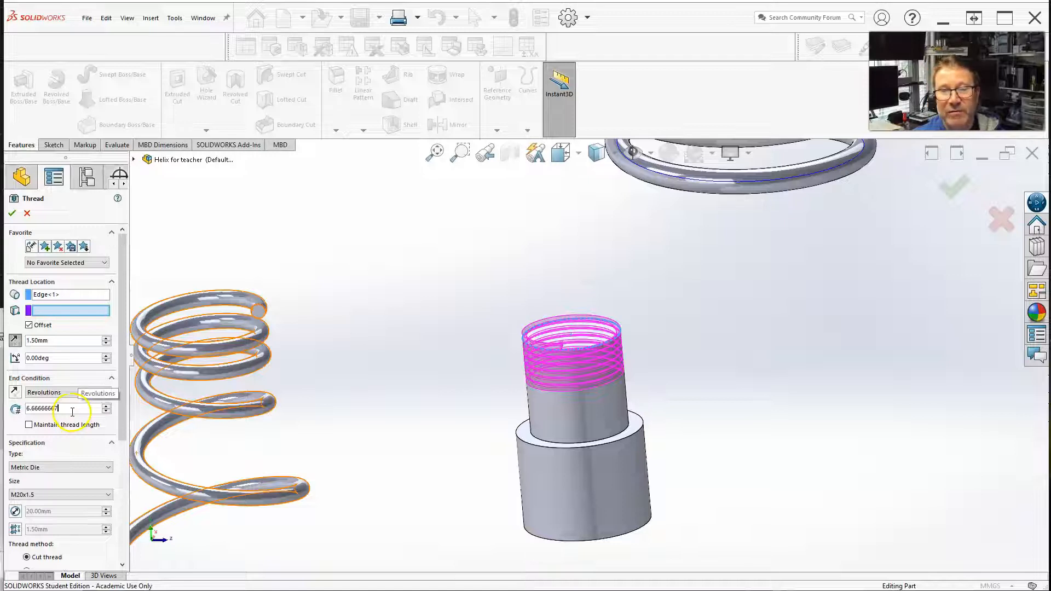
{"action": "left_click", "coordinate": [54, 395]}
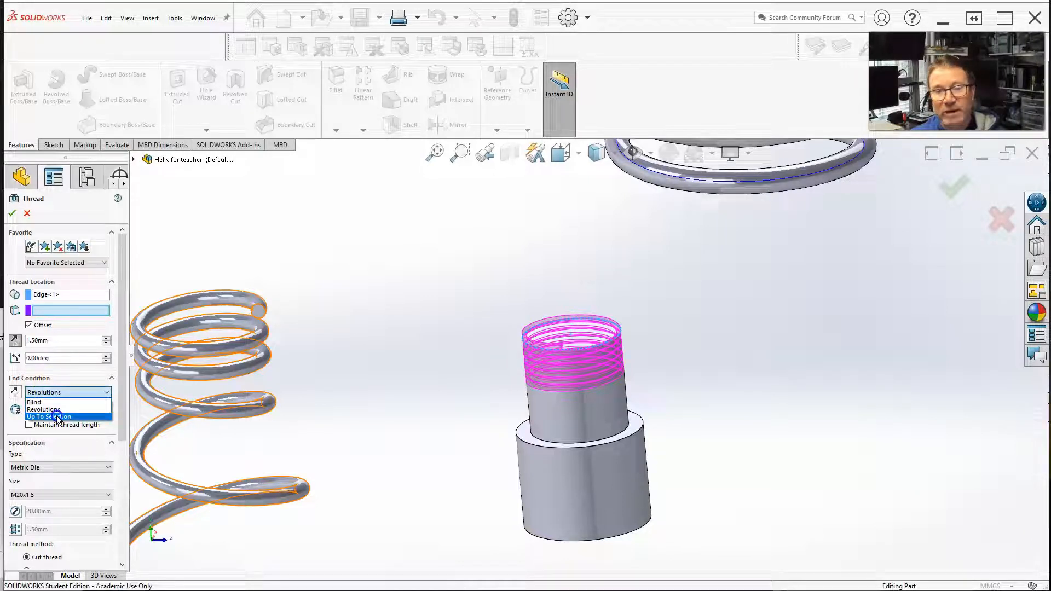
{"action": "left_click", "coordinate": [57, 415]}
{"action": "left_click", "coordinate": [524, 433]}
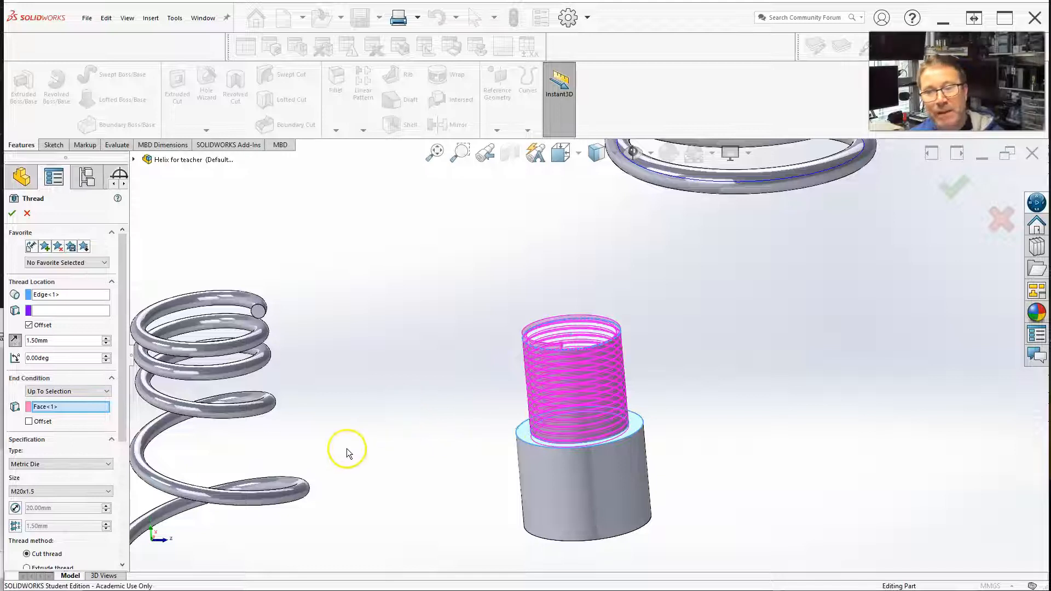
- Set the thread's end condition to Blind with a depth of 15 mm
{"action": "left_click", "coordinate": [103, 392]}
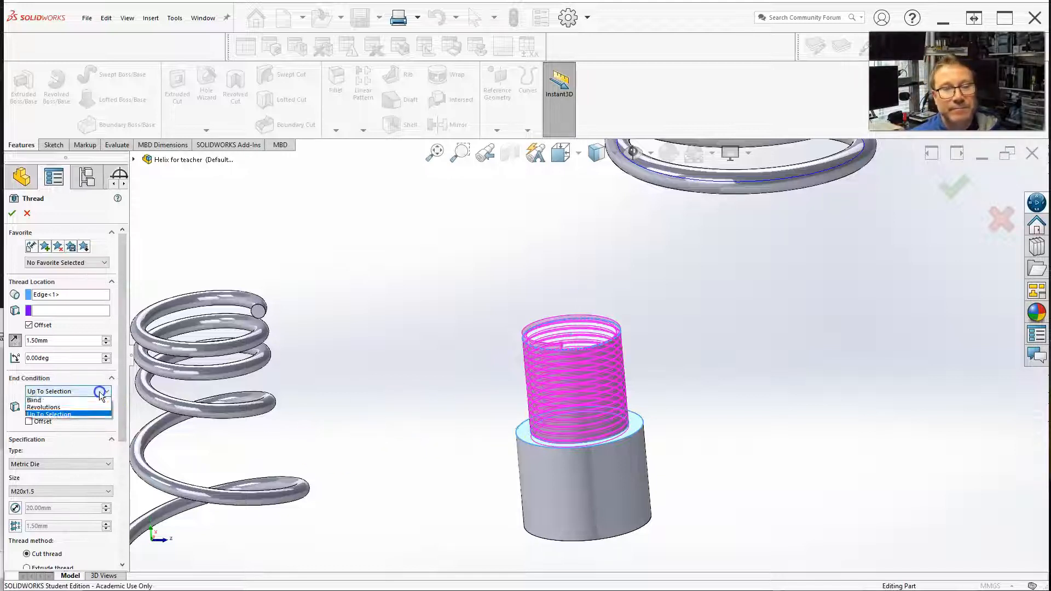
{"action": "left_click", "coordinate": [70, 398]}
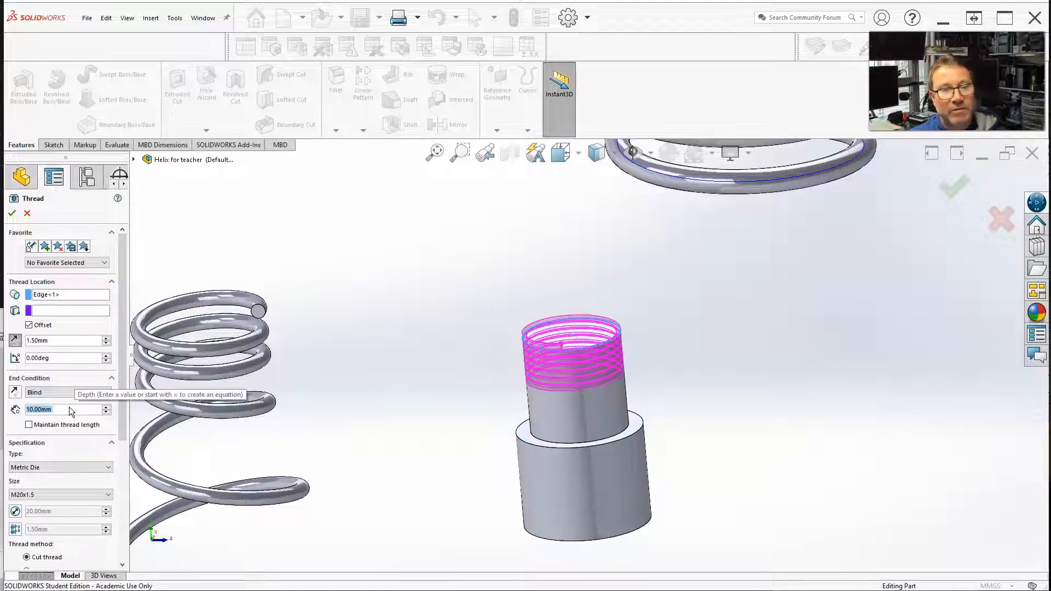
{"action": "key", "text": "Return"}
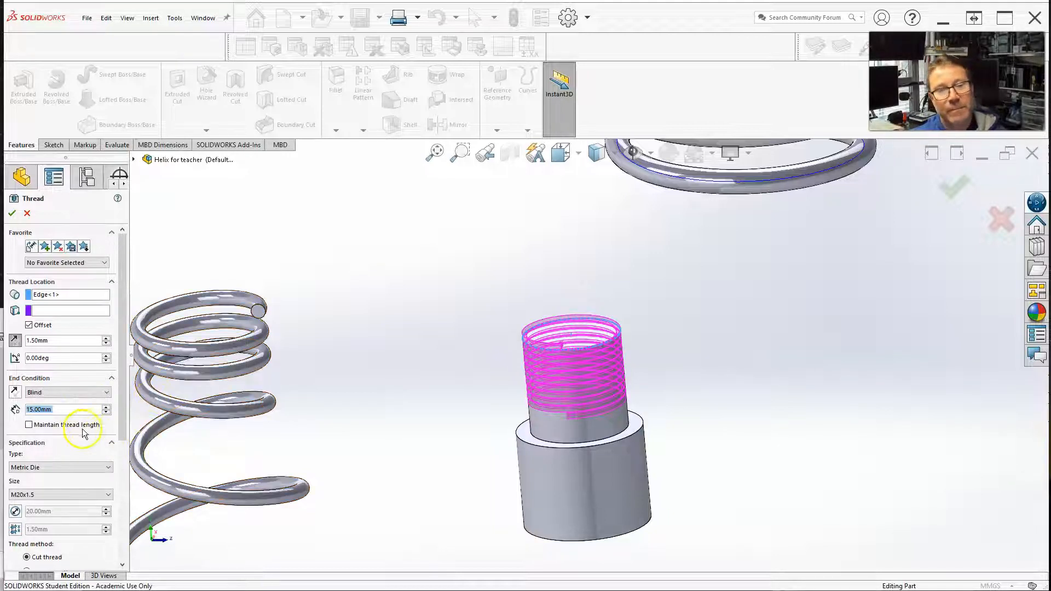
{"action": "scroll", "coordinate": [81, 431], "scroll_direction": "down", "scroll_amount": 3}
{"action": "scroll", "coordinate": [81, 431], "scroll_direction": "up", "scroll_amount": 3}
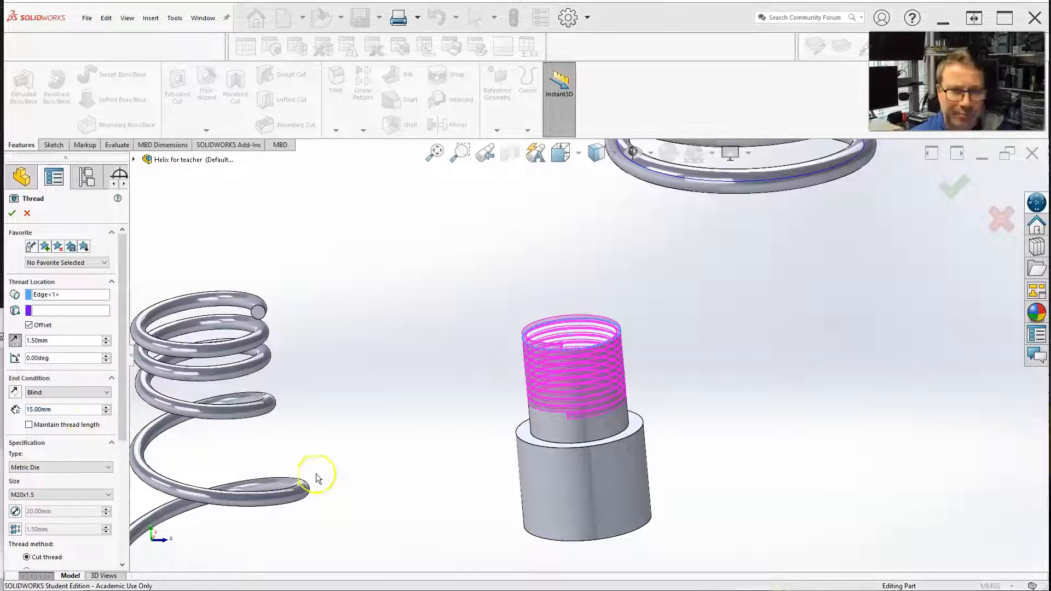
- Compare the thread preview with Maintain thread length on and off, leaving the option off
{"action": "left_click", "coordinate": [29, 426]}
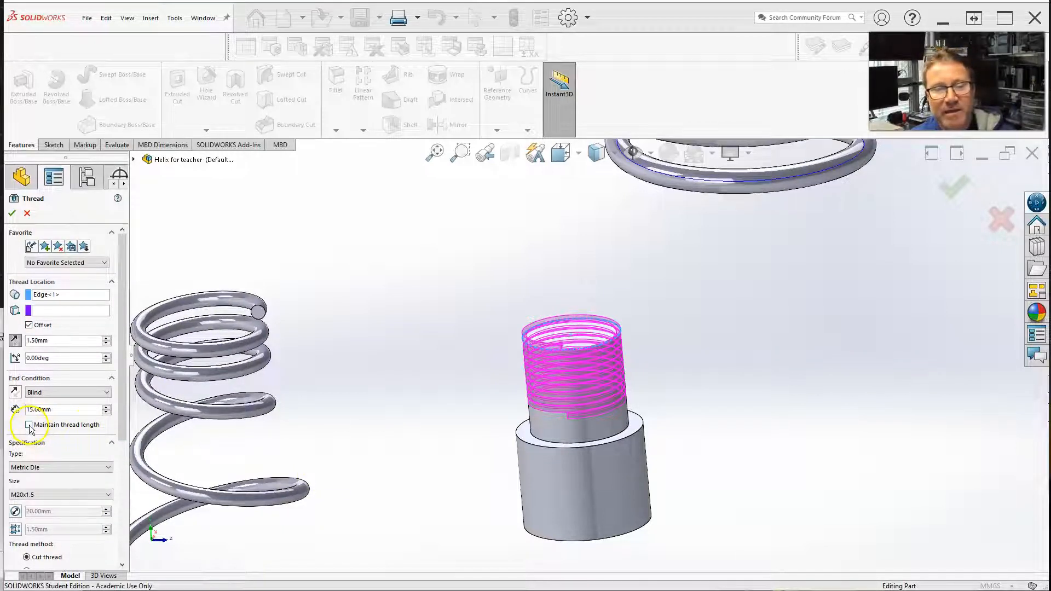
{"action": "left_click", "coordinate": [29, 426]}
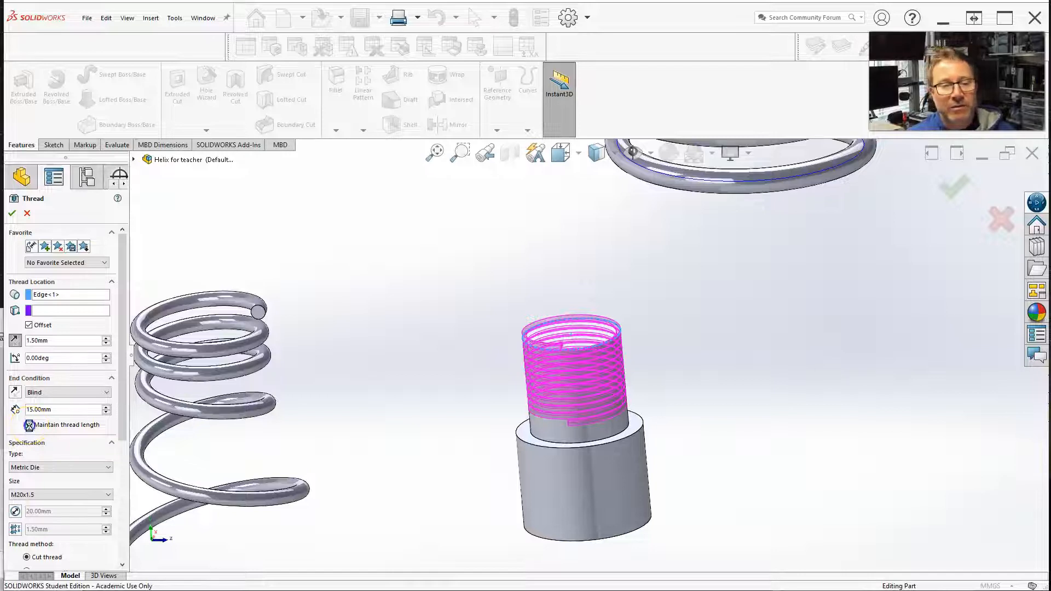
{"action": "left_click", "coordinate": [29, 425]}
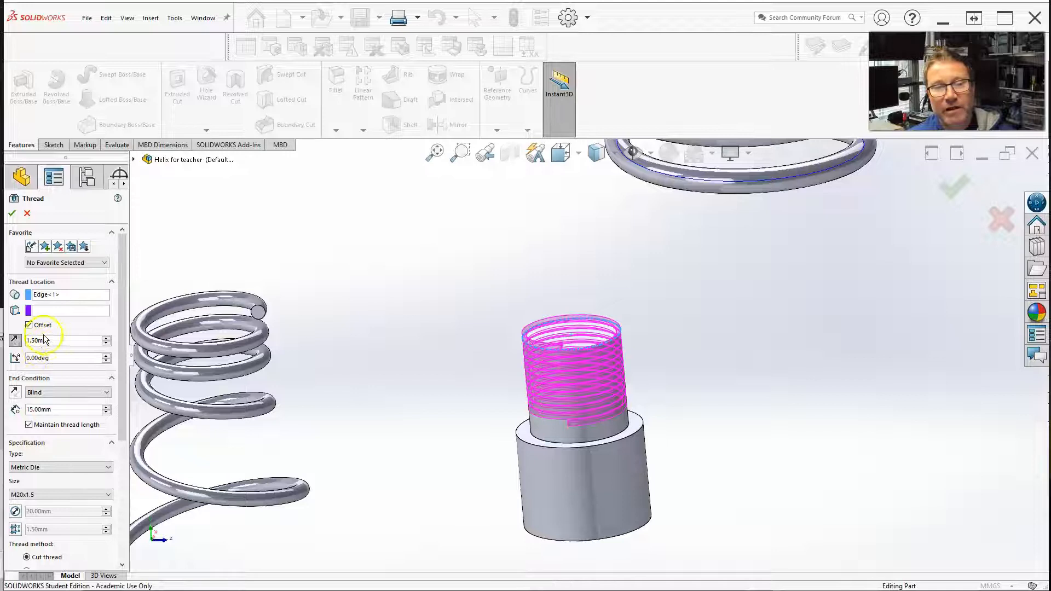
{"action": "left_click", "coordinate": [30, 424]}
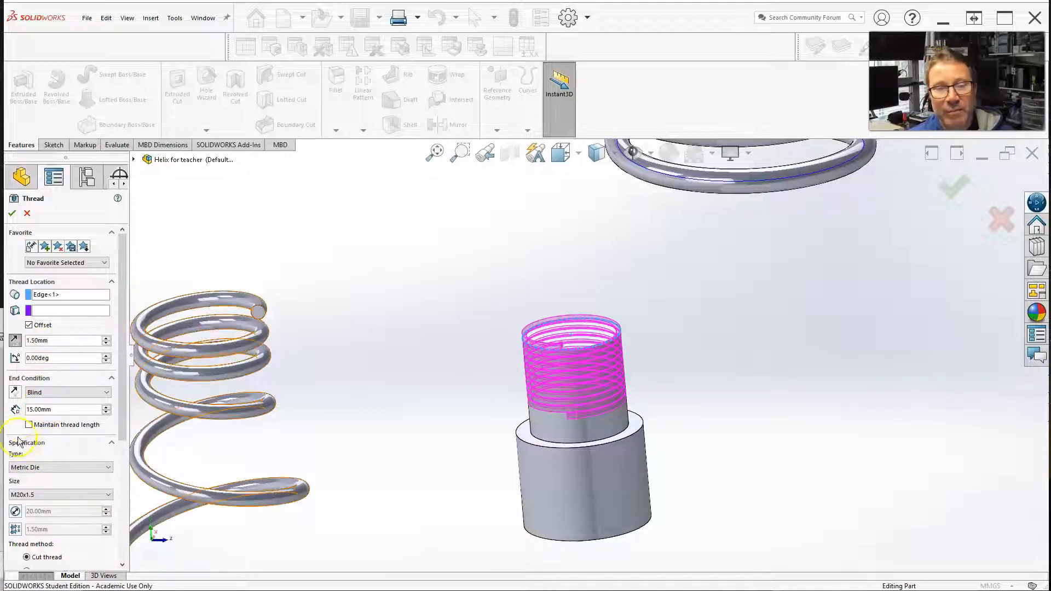
{"action": "left_click", "coordinate": [29, 424]}
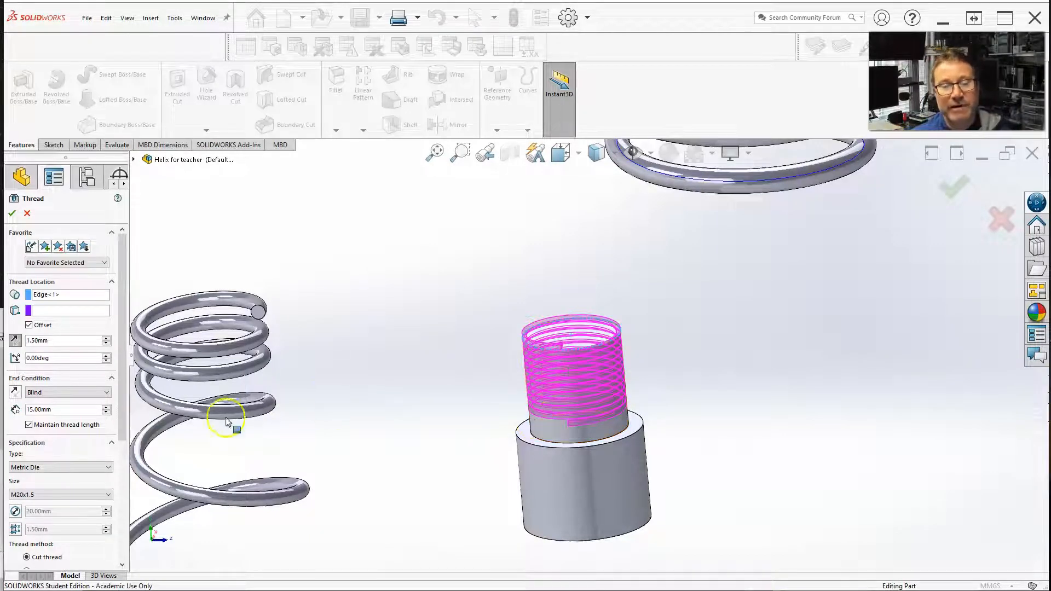
{"action": "left_click", "coordinate": [29, 425]}
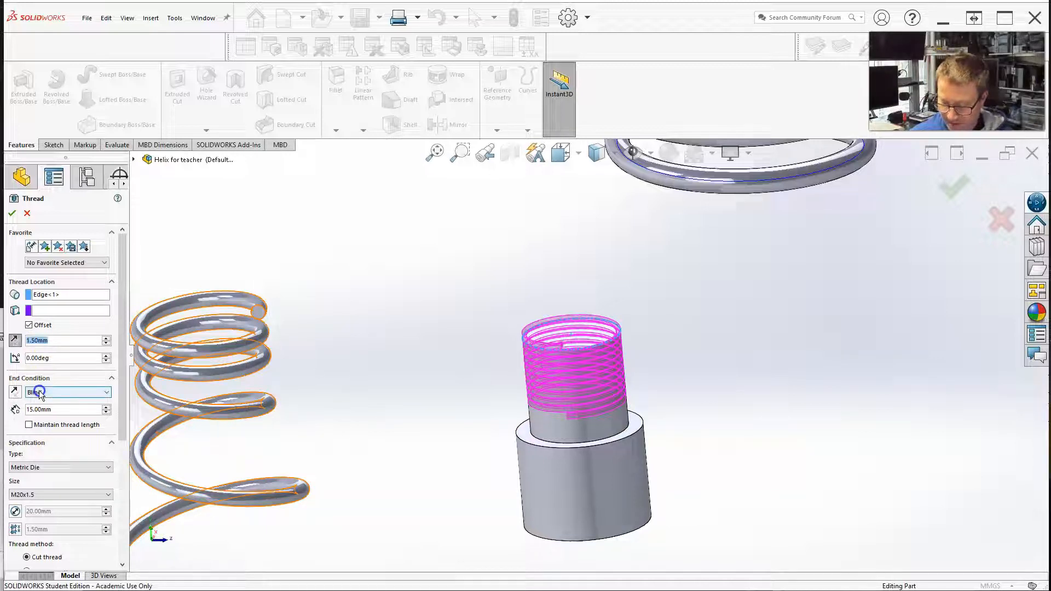
- Try a 3 mm start offset with Maintain thread length on, and restore the 1.5 mm offset with the option off
{"action": "type", "text": "3"}
{"action": "key", "text": "Return"}
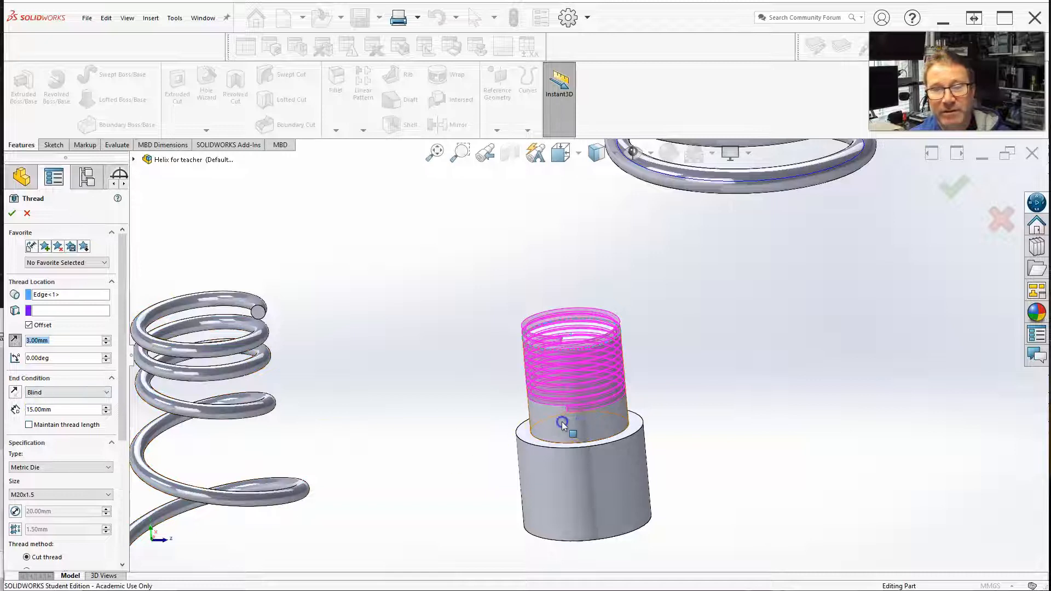
{"action": "left_click", "coordinate": [29, 424]}
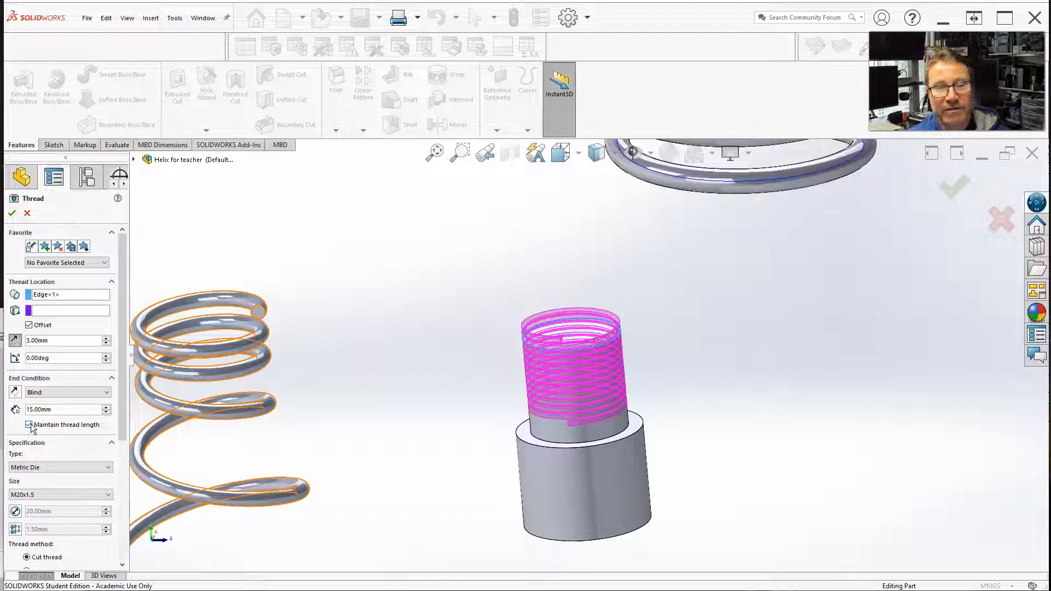
{"action": "left_click", "coordinate": [29, 424]}
{"action": "double_click", "coordinate": [44, 341]}
{"action": "type", "text": "1.5"}
{"action": "key", "text": "Return"}
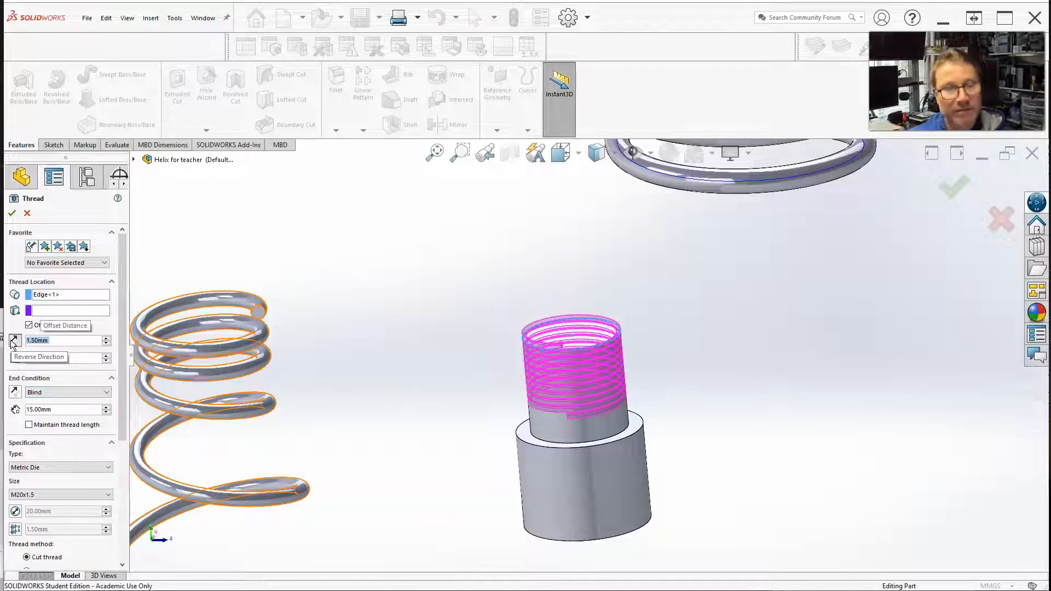
- Review the available thread specification types and keep Metric Die
{"action": "scroll", "coordinate": [87, 441], "scroll_direction": "down", "scroll_amount": 3}
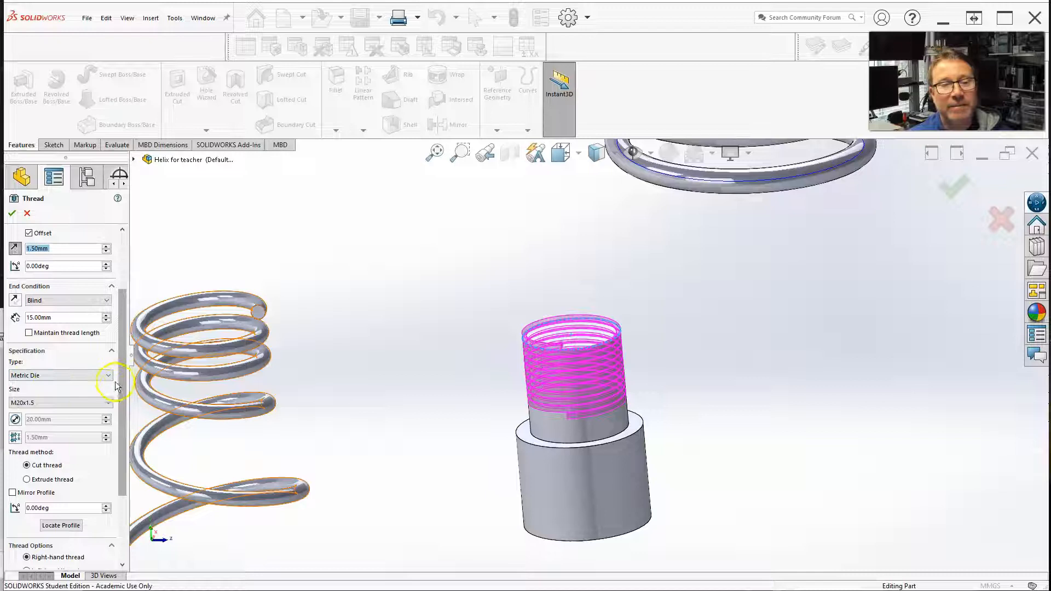
{"action": "scroll", "coordinate": [110, 361], "scroll_direction": "down", "scroll_amount": 2}
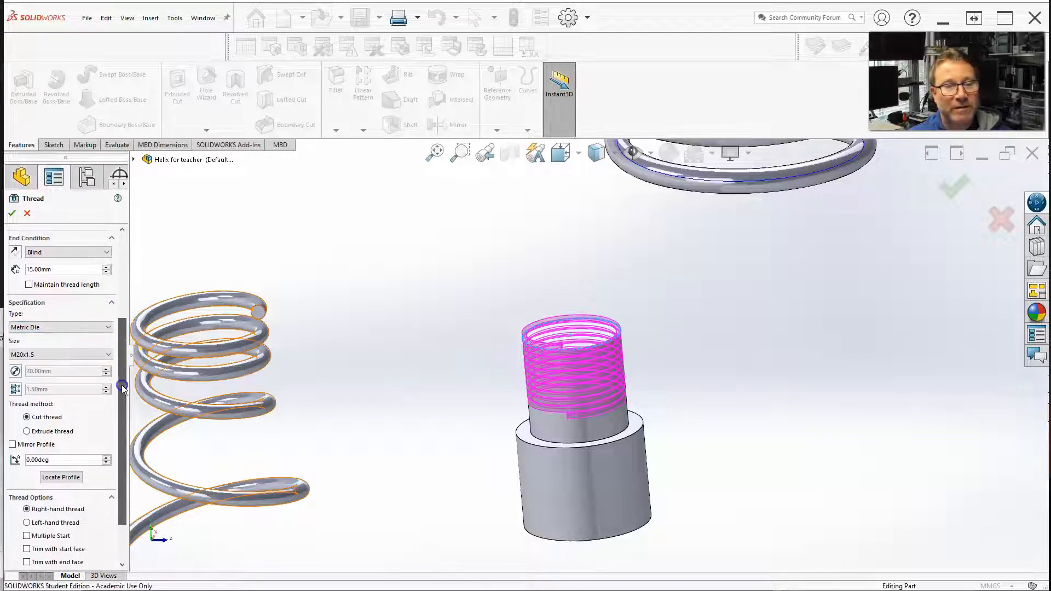
{"action": "left_click", "coordinate": [107, 318]}
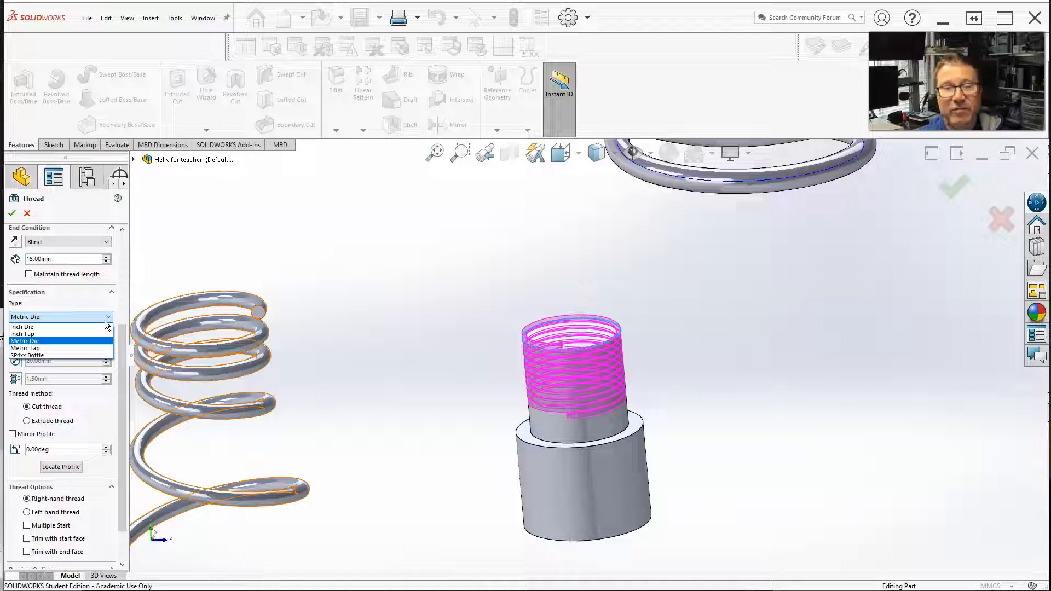
{"action": "left_click", "coordinate": [47, 339]}
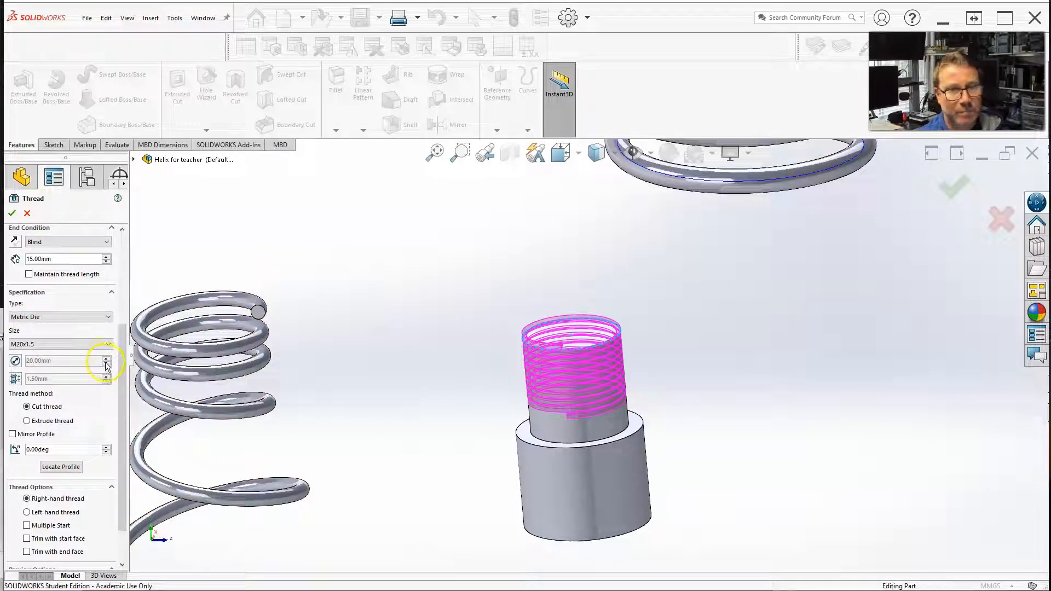
- Try the Extrude thread method, compare its preview at the shaft's upper edge, and return to Cut thread
{"action": "scroll", "coordinate": [107, 364], "scroll_direction": "down", "scroll_amount": 2}
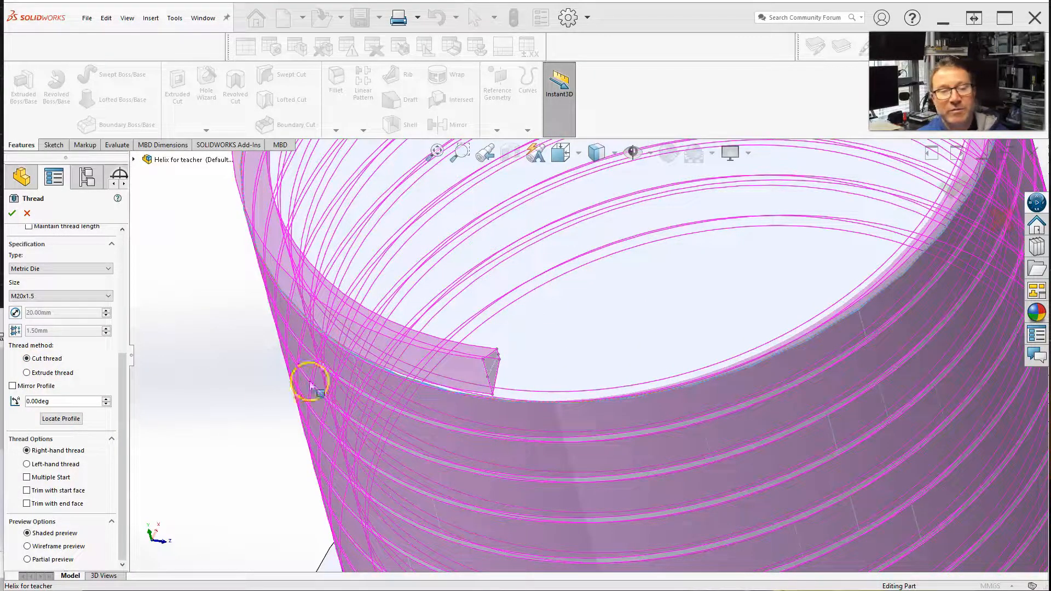
{"action": "left_click", "coordinate": [28, 373]}
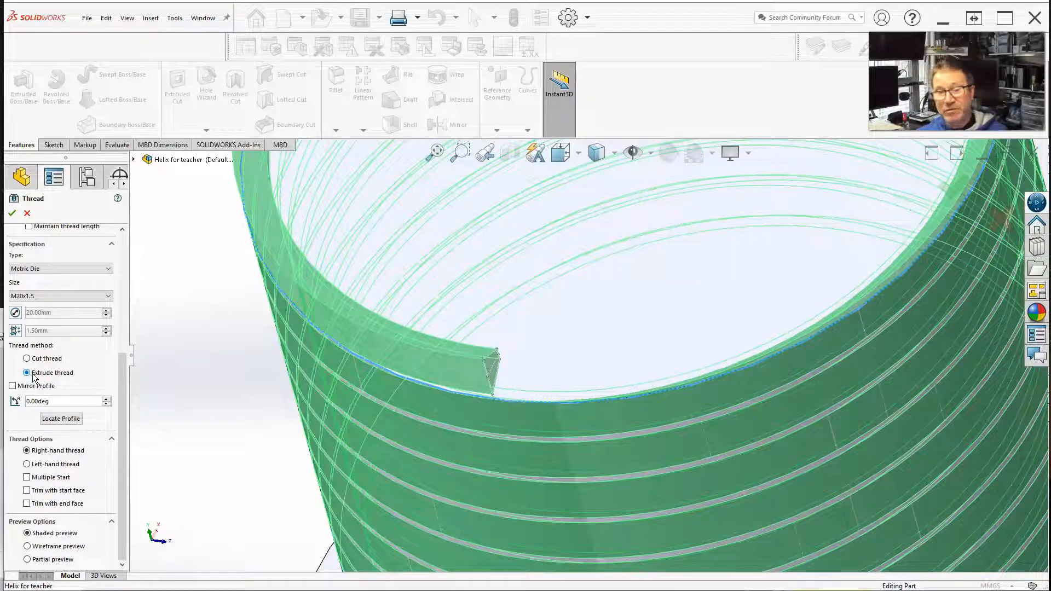
{"action": "left_click", "coordinate": [28, 374]}
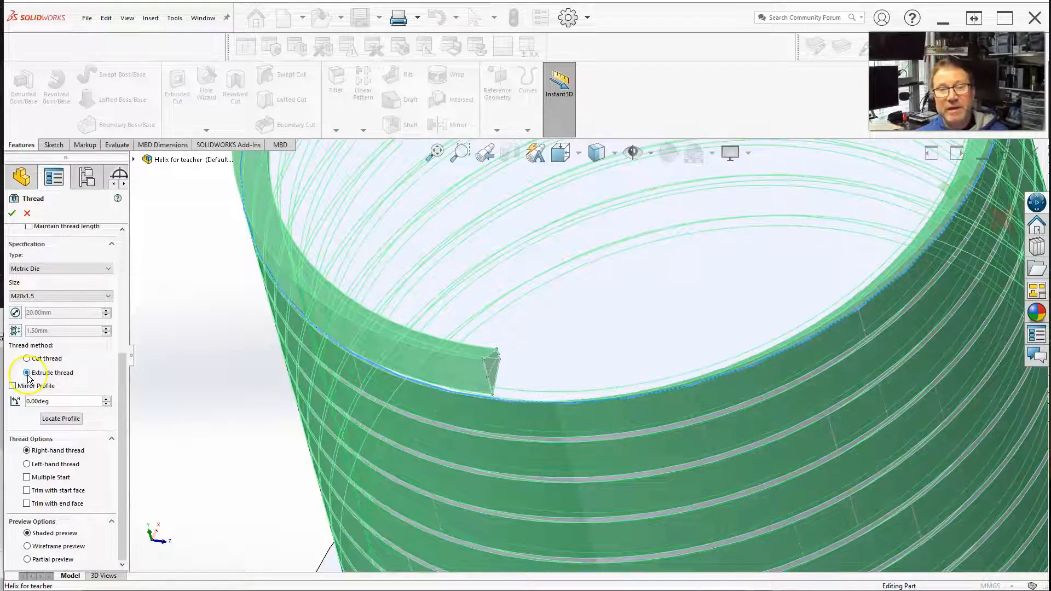
{"action": "left_click", "coordinate": [26, 358]}
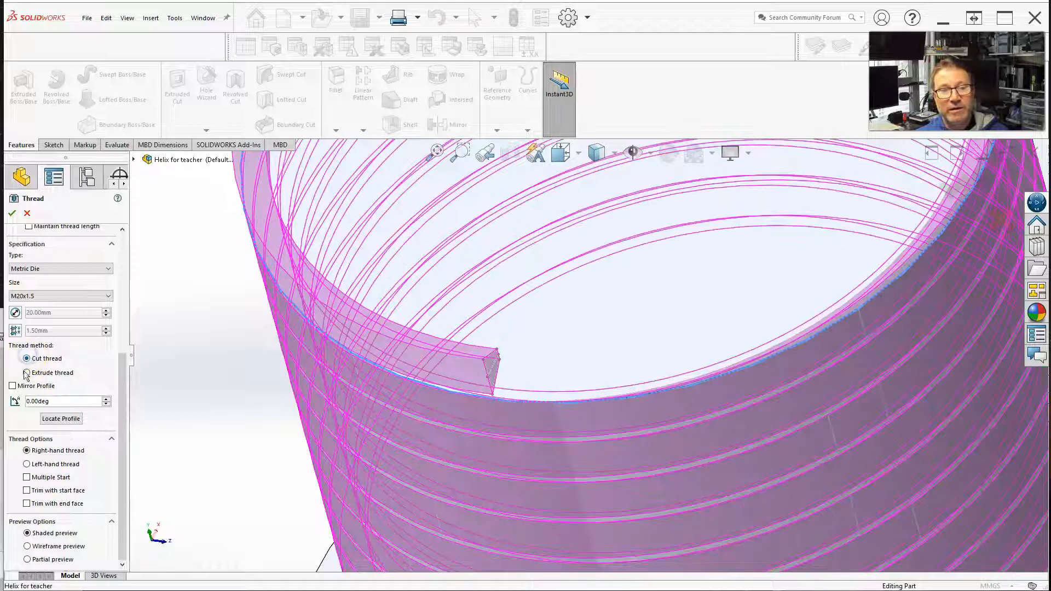
- Try mirroring the thread profile horizontally and vertically with Extrude thread, and restore the unmirrored profile with Cut thread
{"action": "left_click", "coordinate": [12, 386]}
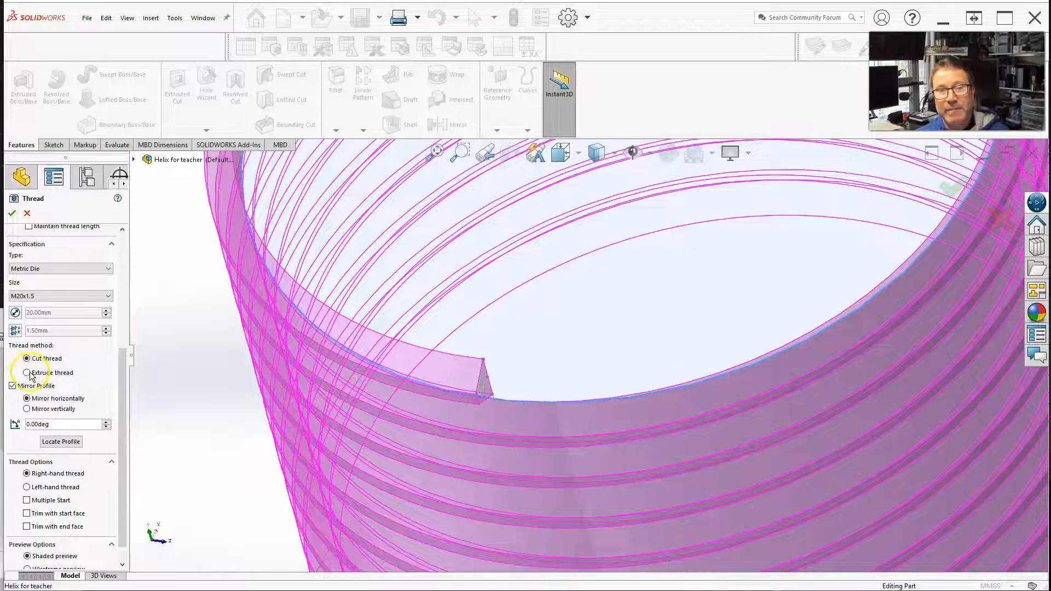
{"action": "left_click", "coordinate": [28, 373]}
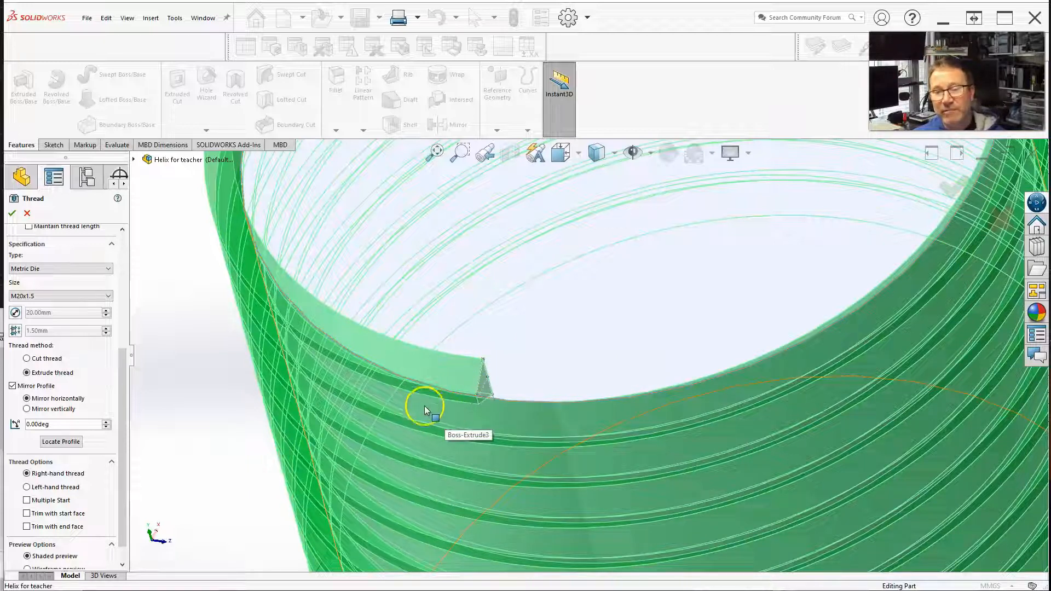
{"action": "left_click", "coordinate": [26, 410]}
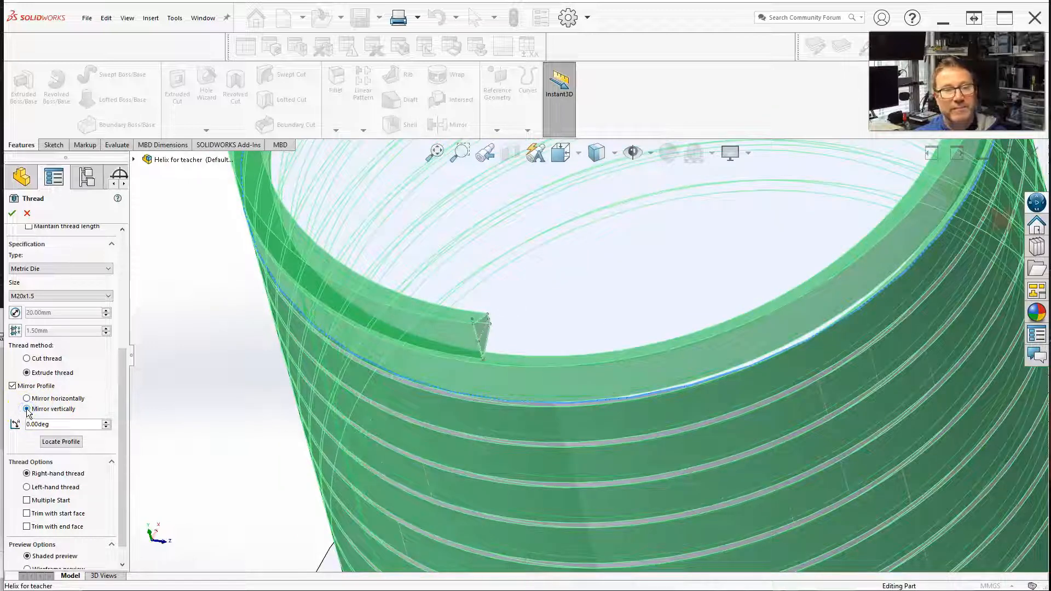
{"action": "left_click", "coordinate": [12, 386]}
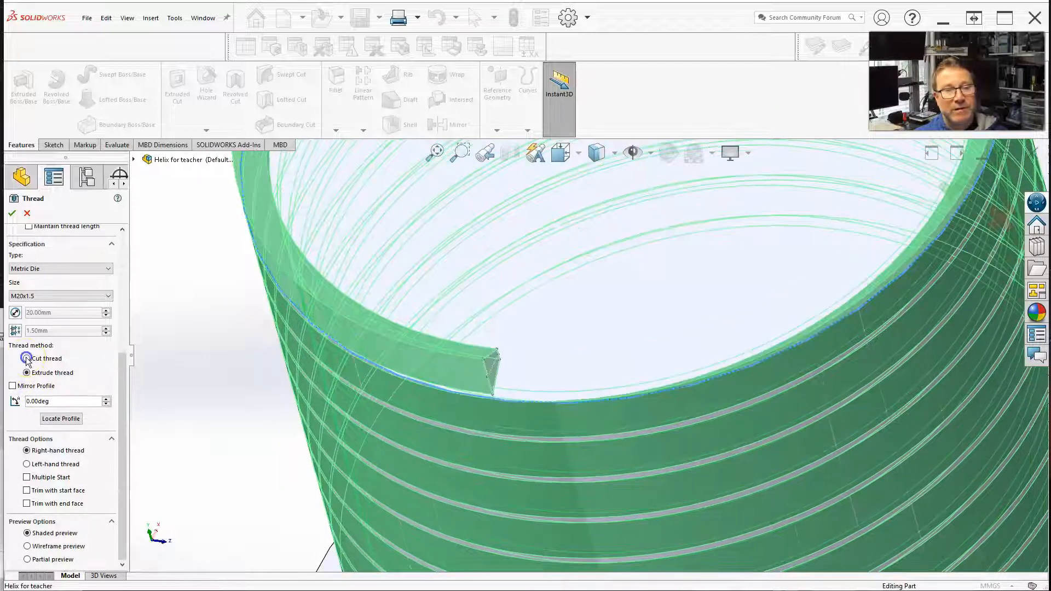
{"action": "left_click", "coordinate": [26, 358]}
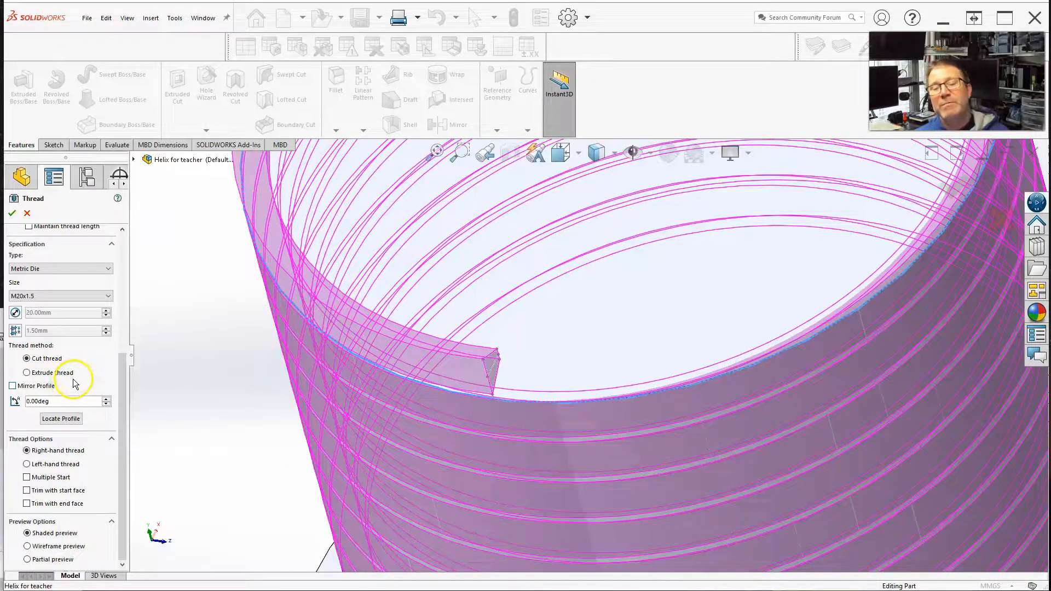
- Try rotating the thread profile by up to 7 degrees, and restore the rotation angle to 0 degrees
{"action": "left_click", "coordinate": [89, 403]}
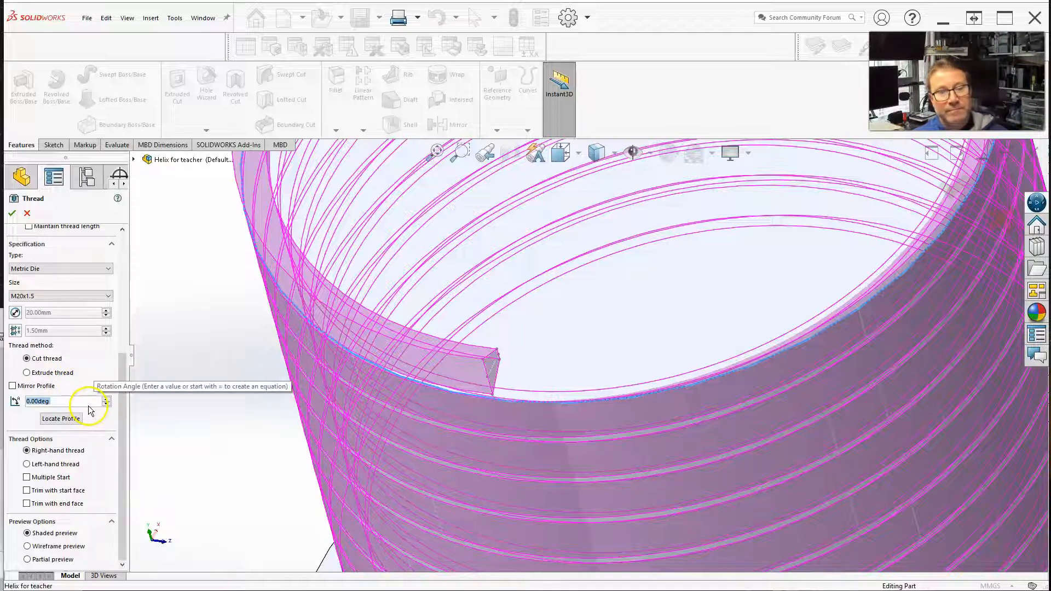
{"action": "scroll", "coordinate": [89, 406], "scroll_direction": "up", "scroll_amount": 1}
{"action": "scroll", "coordinate": [86, 408], "scroll_direction": "up", "scroll_amount": 3}
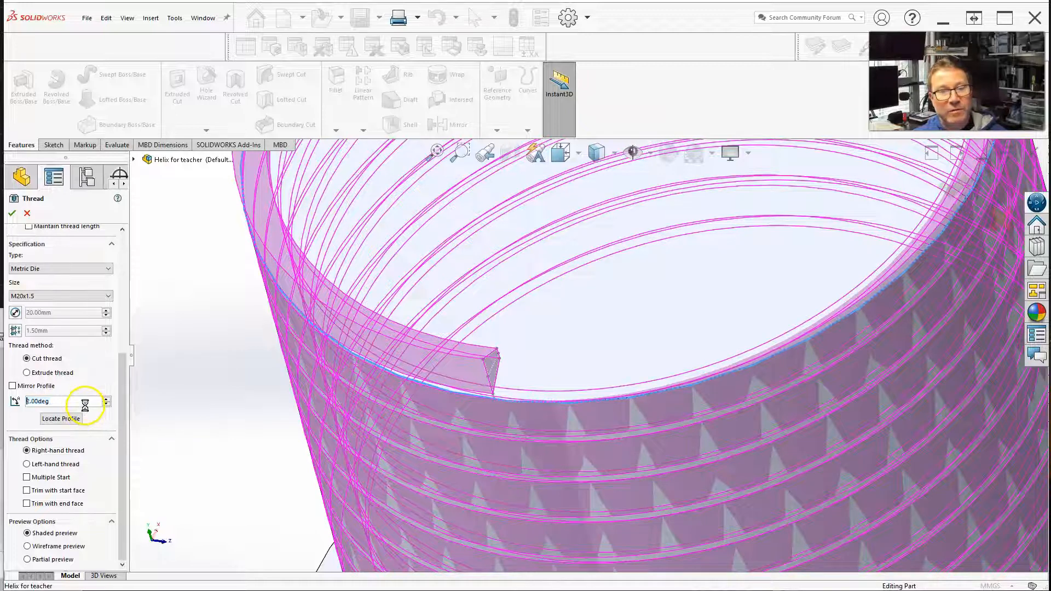
{"action": "scroll", "coordinate": [89, 410], "scroll_direction": "up", "scroll_amount": 2}
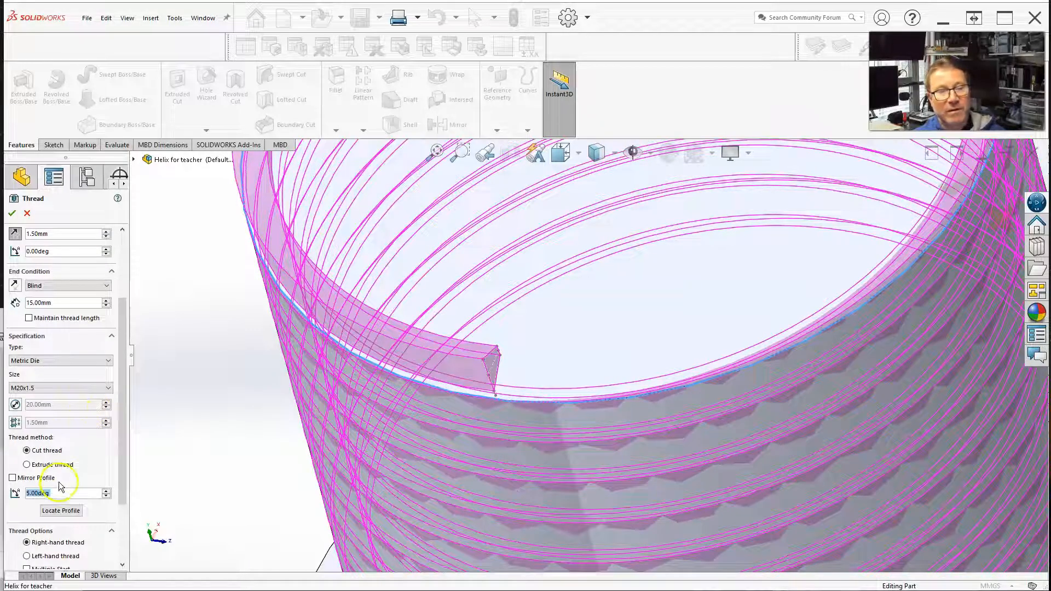
{"action": "scroll", "coordinate": [57, 495], "scroll_direction": "up", "scroll_amount": 1}
{"action": "scroll", "coordinate": [56, 495], "scroll_direction": "up", "scroll_amount": 1}
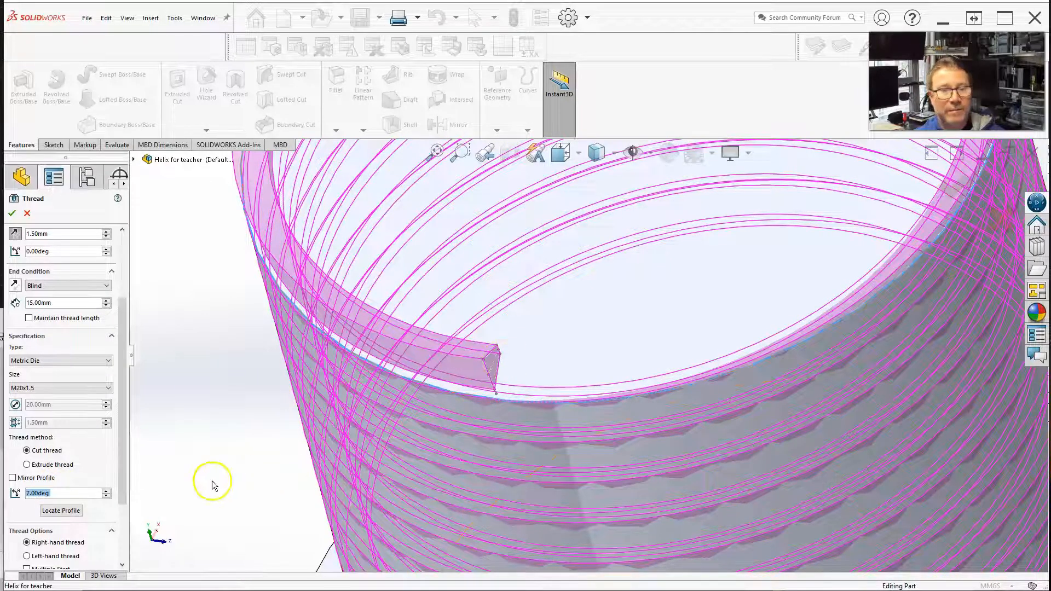
{"action": "scroll", "coordinate": [87, 494], "scroll_direction": "down", "scroll_amount": 1}
{"action": "scroll", "coordinate": [87, 495], "scroll_direction": "down", "scroll_amount": 5}
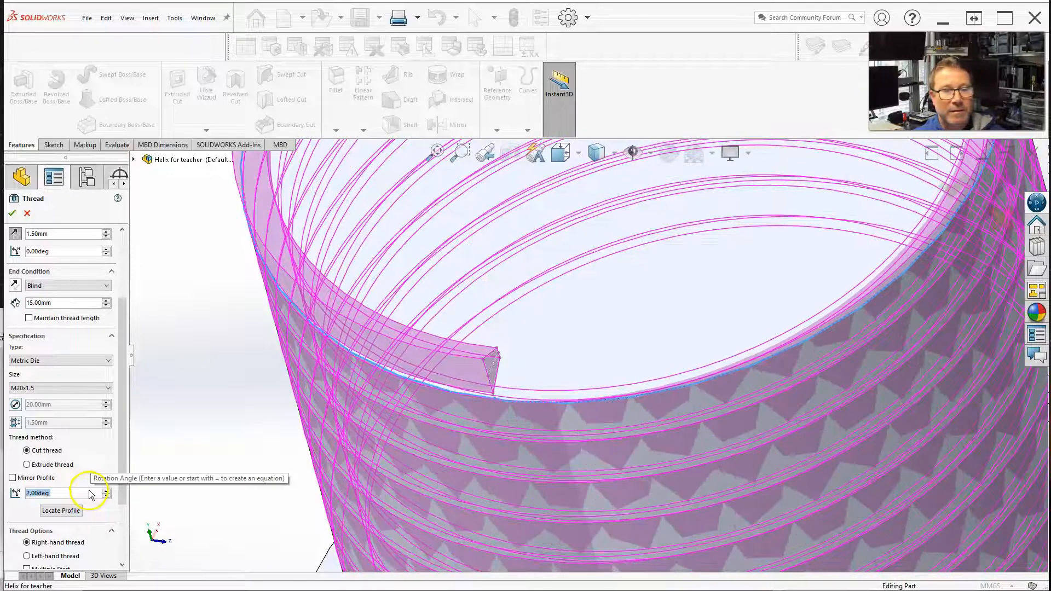
{"action": "scroll", "coordinate": [90, 497], "scroll_direction": "down", "scroll_amount": 3}
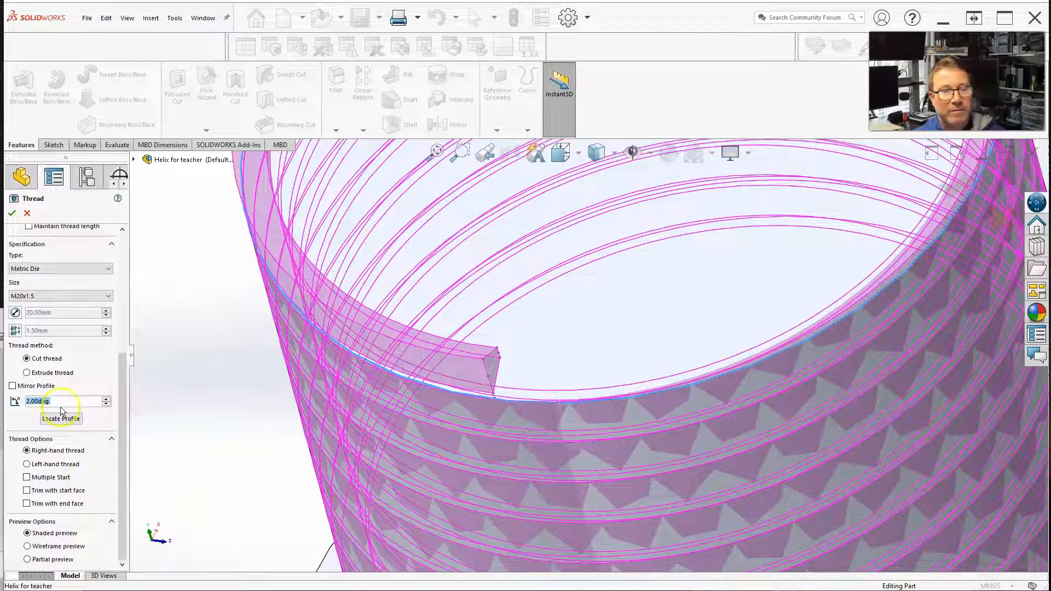
{"action": "scroll", "coordinate": [63, 404], "scroll_direction": "down", "scroll_amount": 2}
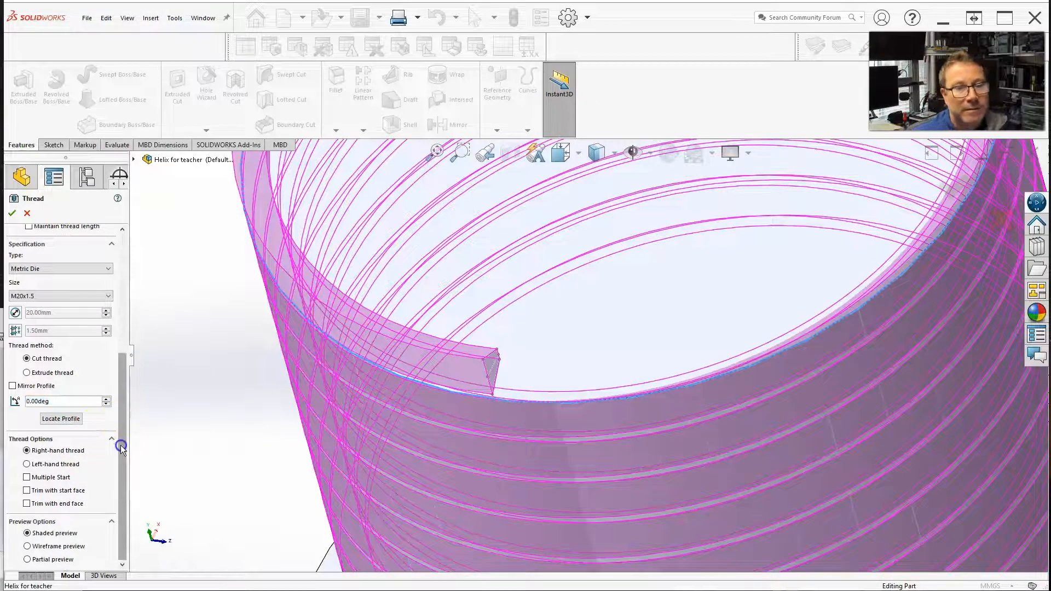
- Use Locate Profile to inspect the thread profile up close, and repeat it from another side of the shaft
{"action": "left_click", "coordinate": [77, 418]}
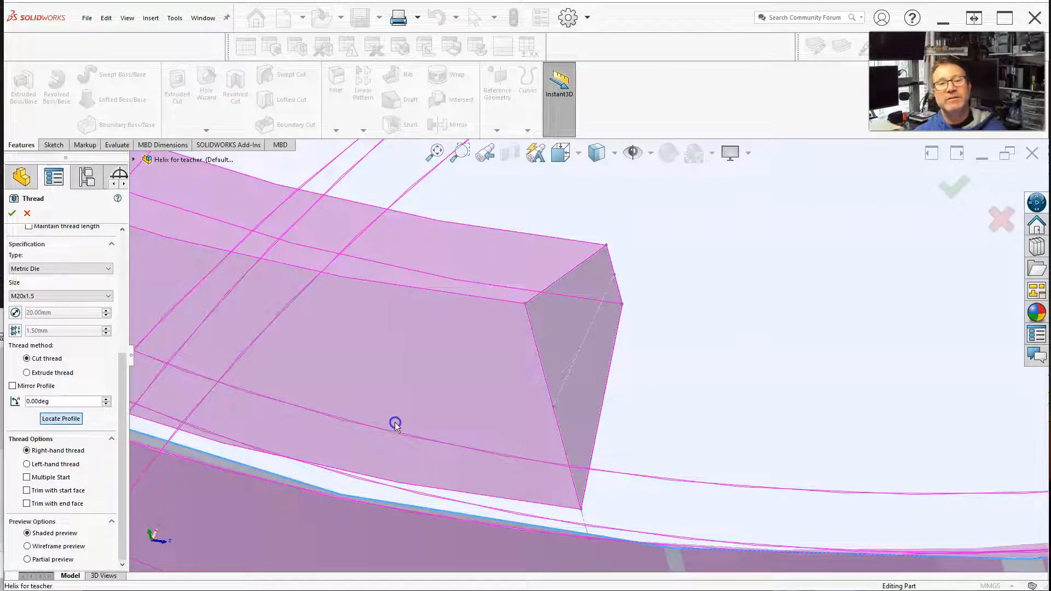
{"action": "scroll", "coordinate": [520, 415], "scroll_direction": "up", "scroll_amount": 10}
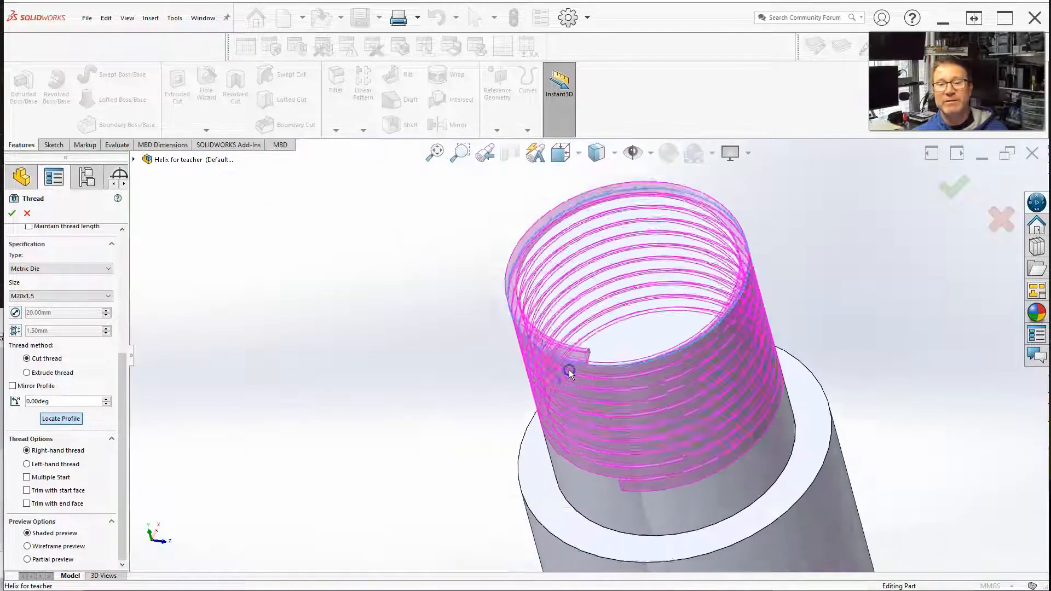
{"action": "middle_click_drag", "start_coordinate": [563, 385], "coordinate": [411, 364]}
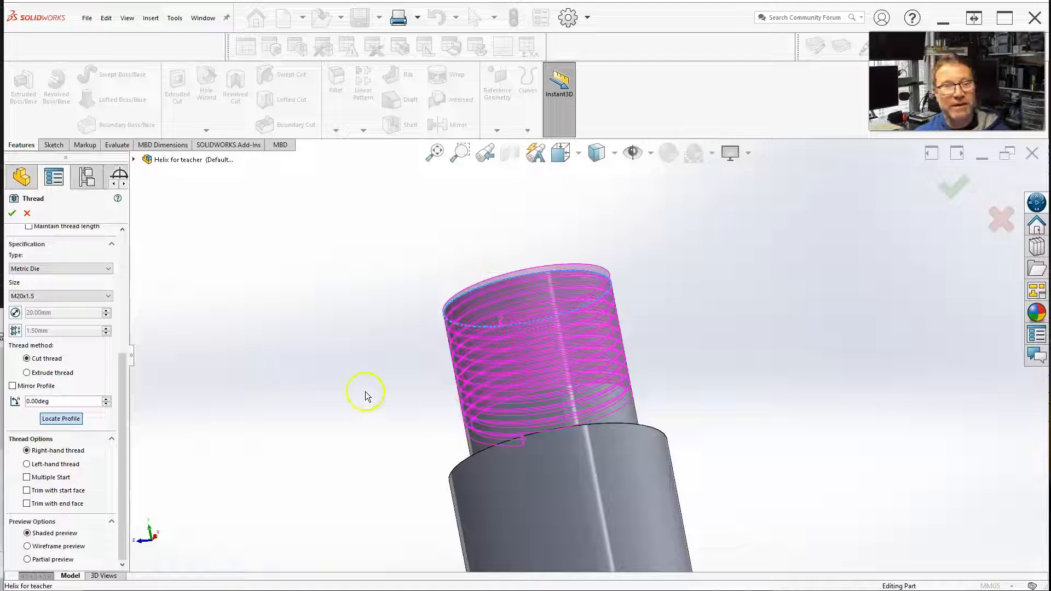
{"action": "left_click", "coordinate": [68, 420]}
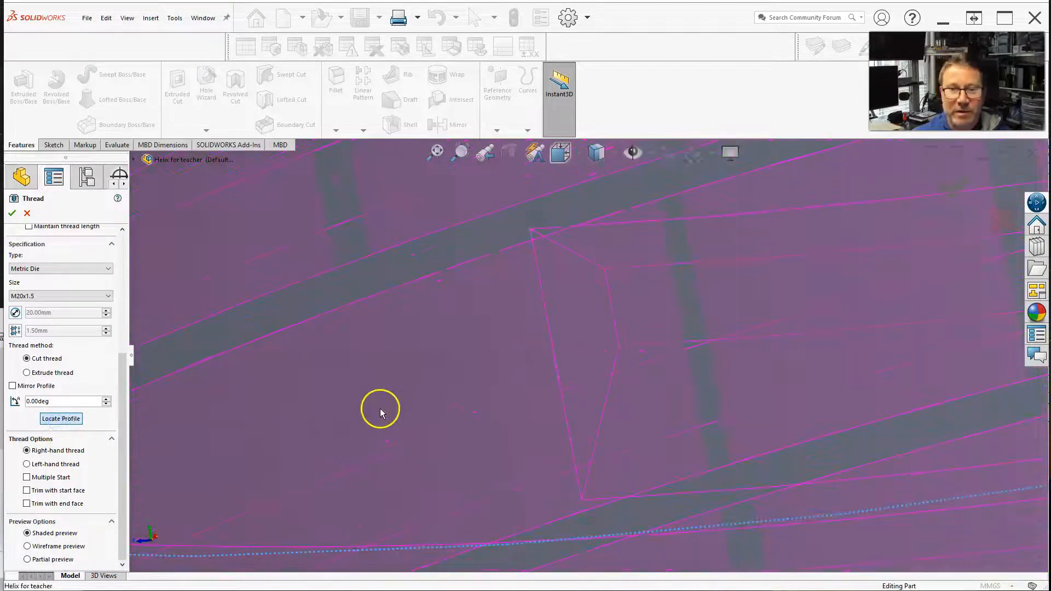
{"action": "scroll", "coordinate": [441, 353], "scroll_direction": "up", "scroll_amount": 10}
{"action": "middle_click_drag", "start_coordinate": [460, 355], "coordinate": [625, 363]}
{"action": "scroll", "coordinate": [602, 364], "scroll_direction": "up", "scroll_amount": 3}
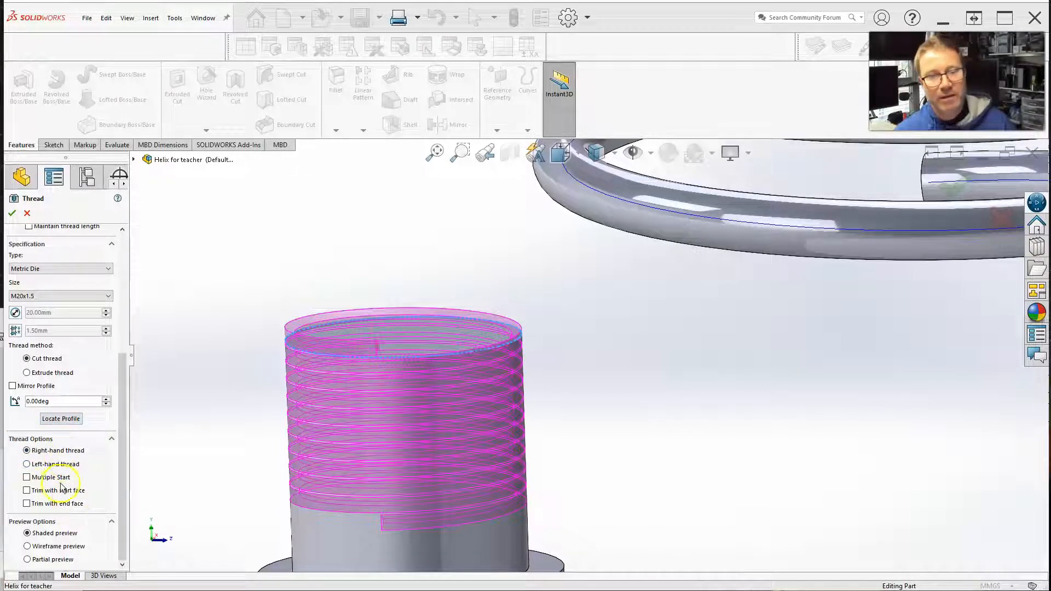
- Try the Multiple Start (2), Trim with start face and Trim with end face options one at a time, and leave them off
{"action": "left_click", "coordinate": [27, 478]}
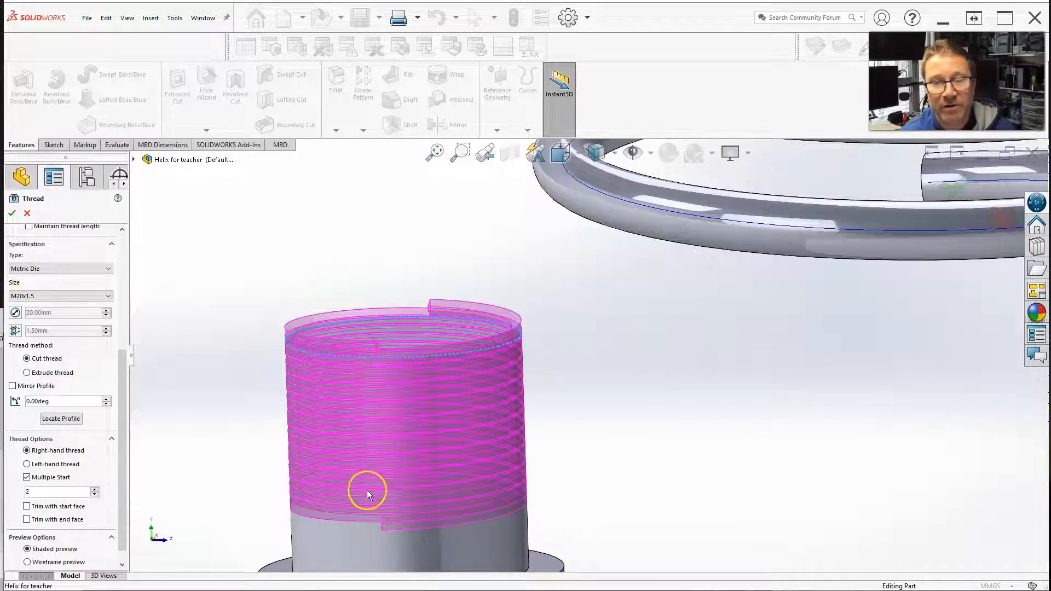
{"action": "left_click", "coordinate": [26, 477]}
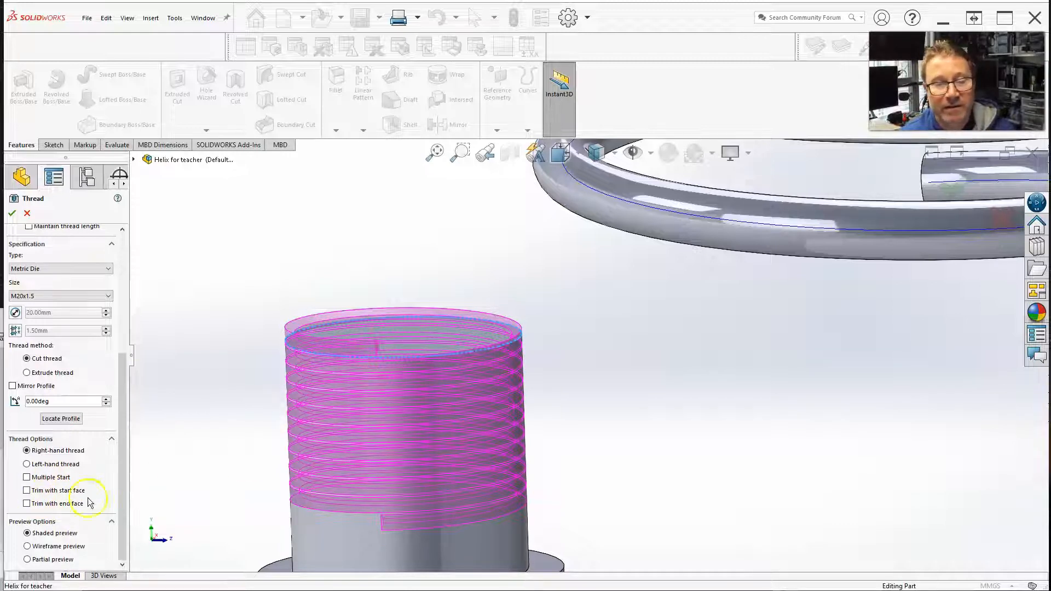
{"action": "left_click", "coordinate": [27, 490]}
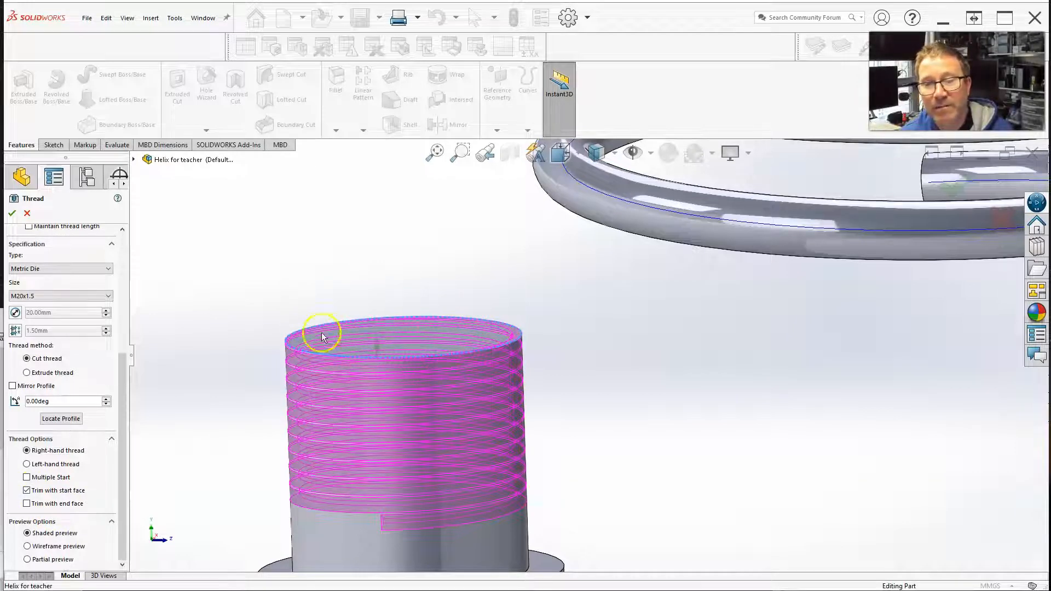
{"action": "left_click", "coordinate": [27, 490]}
{"action": "left_click", "coordinate": [27, 504]}
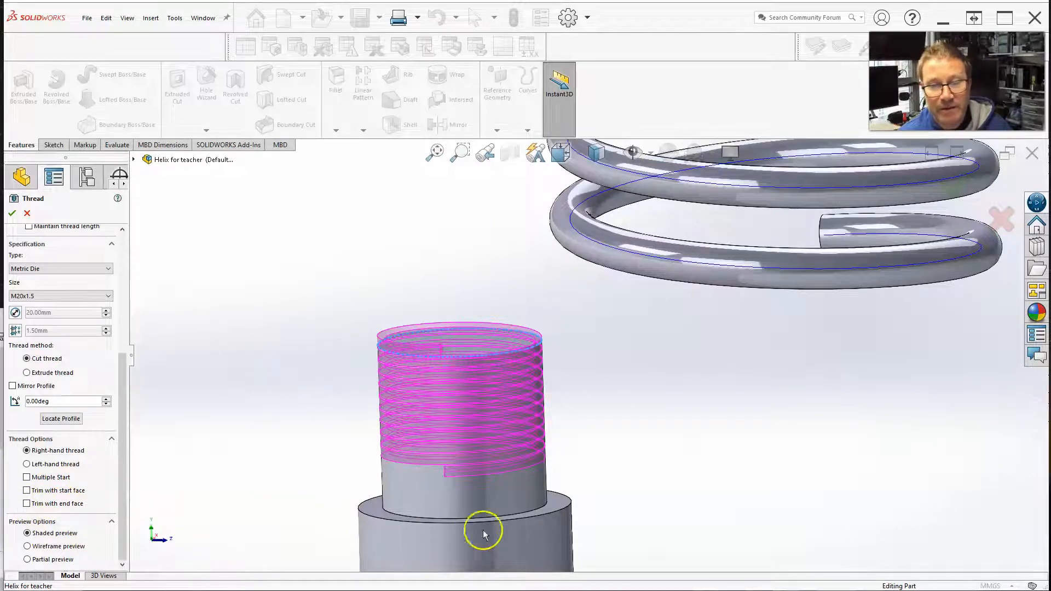
{"action": "scroll", "coordinate": [164, 496], "scroll_direction": "down", "scroll_amount": 2}
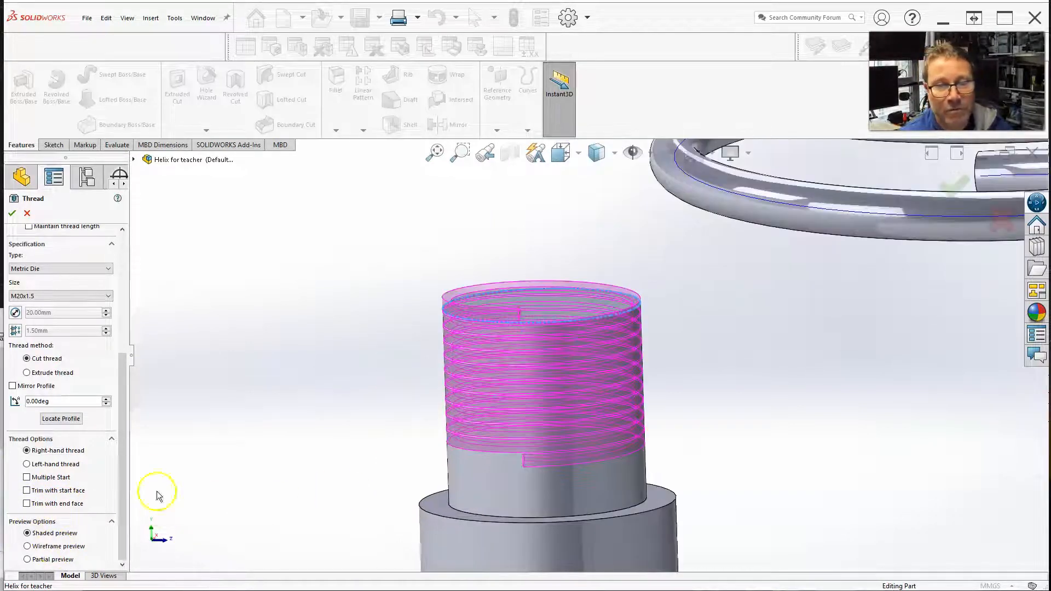
- Try the wireframe and partial previews of the thread, and return to the shaded preview
{"action": "left_click", "coordinate": [27, 546]}
{"action": "mouse_move", "coordinate": [29, 556]}
{"action": "left_mouse_down"}
{"action": "mouse_move", "coordinate": [86, 565]}
{"action": "mouse_move", "coordinate": [36, 560]}
{"action": "left_mouse_up"}
{"action": "scroll", "coordinate": [123, 492], "scroll_direction": "down", "scroll_amount": 1}
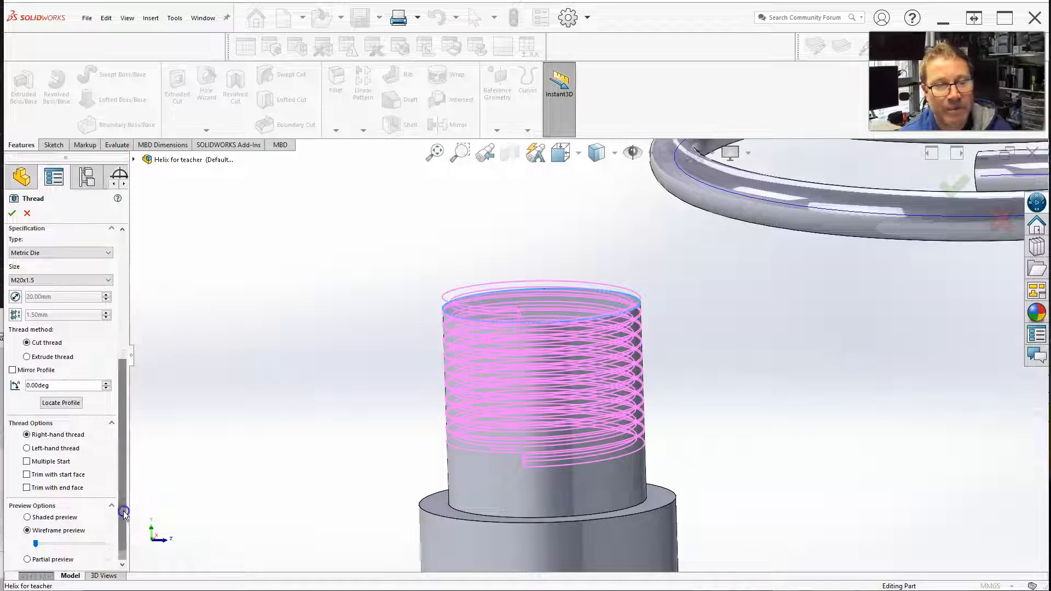
{"action": "left_click", "coordinate": [27, 559]}
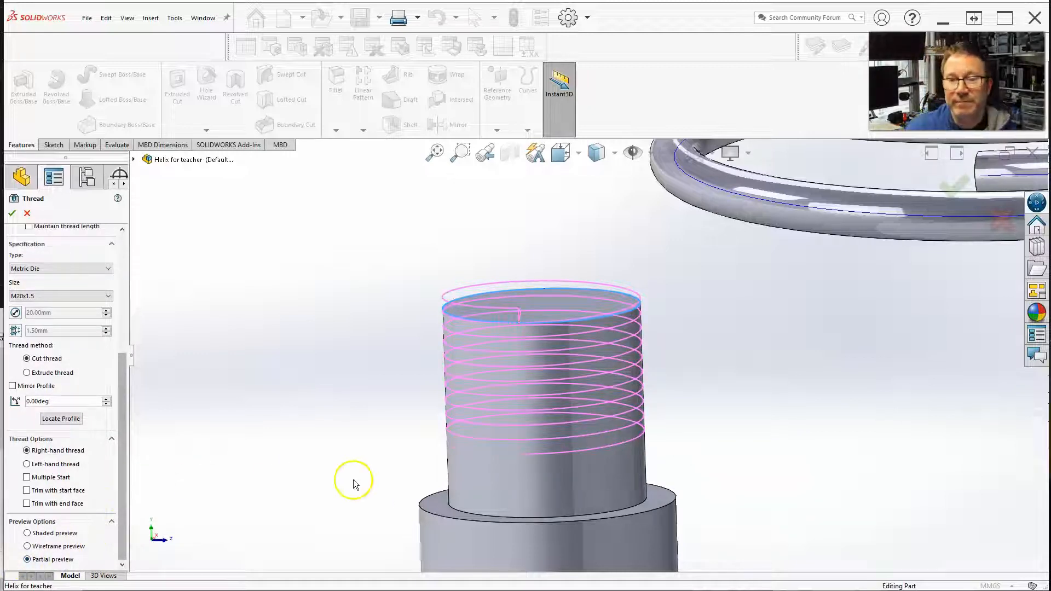
{"action": "middle_click_drag", "start_coordinate": [460, 418], "coordinate": [468, 385]}
{"action": "scroll", "coordinate": [511, 330], "scroll_direction": "down", "scroll_amount": 4}
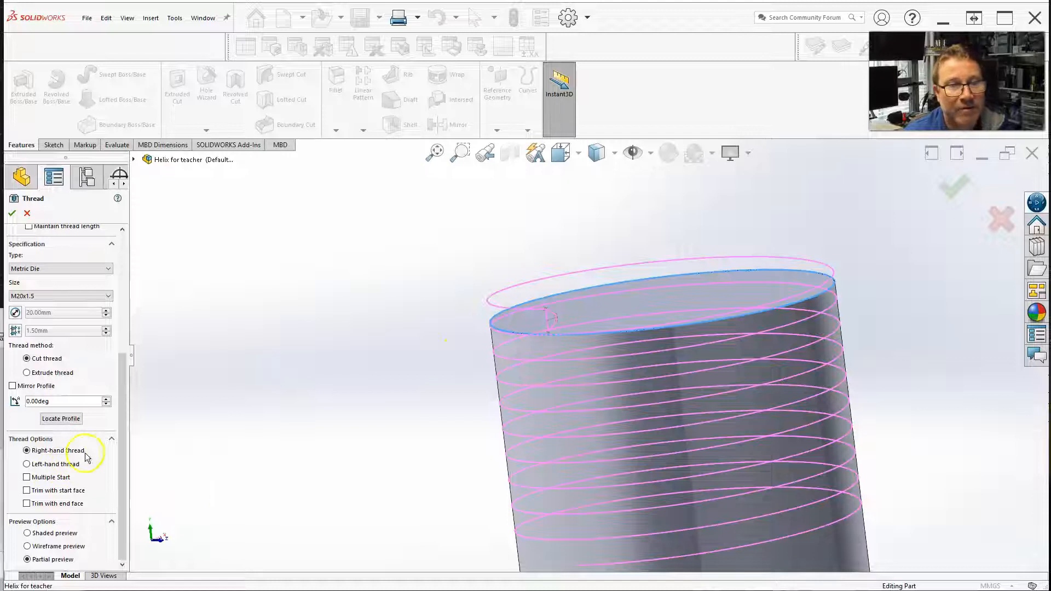
{"action": "mouse_move", "coordinate": [121, 423]}
{"action": "left_mouse_down"}
{"action": "mouse_move", "coordinate": [126, 365]}
{"action": "mouse_move", "coordinate": [124, 488]}
{"action": "mouse_move", "coordinate": [138, 297]}
{"action": "left_mouse_up"}
{"action": "left_click", "coordinate": [27, 533]}
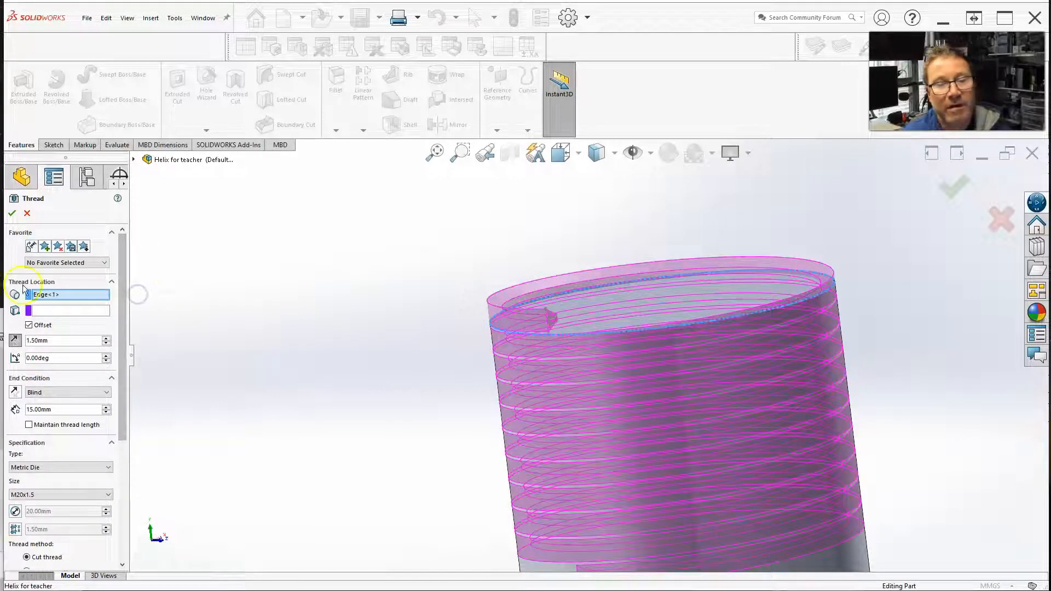
- Enable Trim with start face and create the cut thread on the stepped cylinder's shaft
{"action": "scroll", "coordinate": [241, 360], "scroll_direction": "up", "scroll_amount": 1}
{"action": "scroll", "coordinate": [286, 392], "scroll_direction": "up", "scroll_amount": 1}
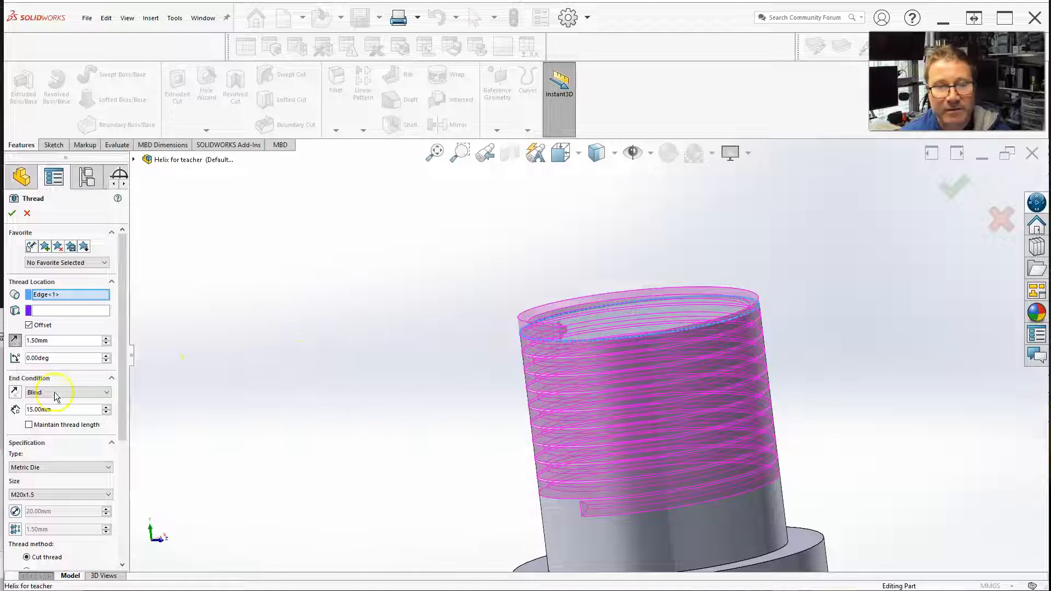
{"action": "left_click_drag", "start_coordinate": [122, 324], "coordinate": [115, 460]}
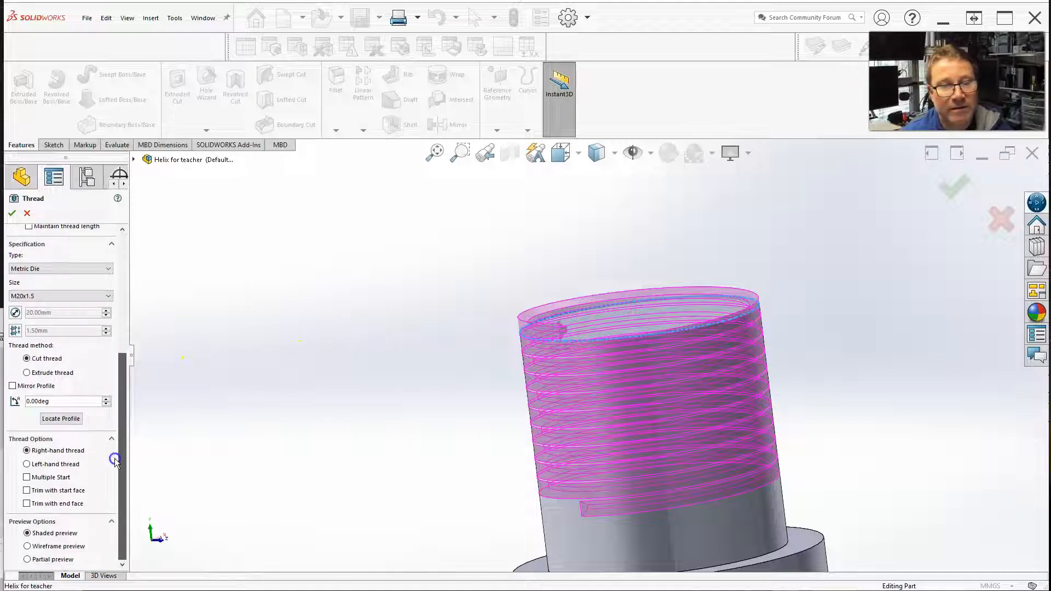
{"action": "left_click", "coordinate": [27, 491]}
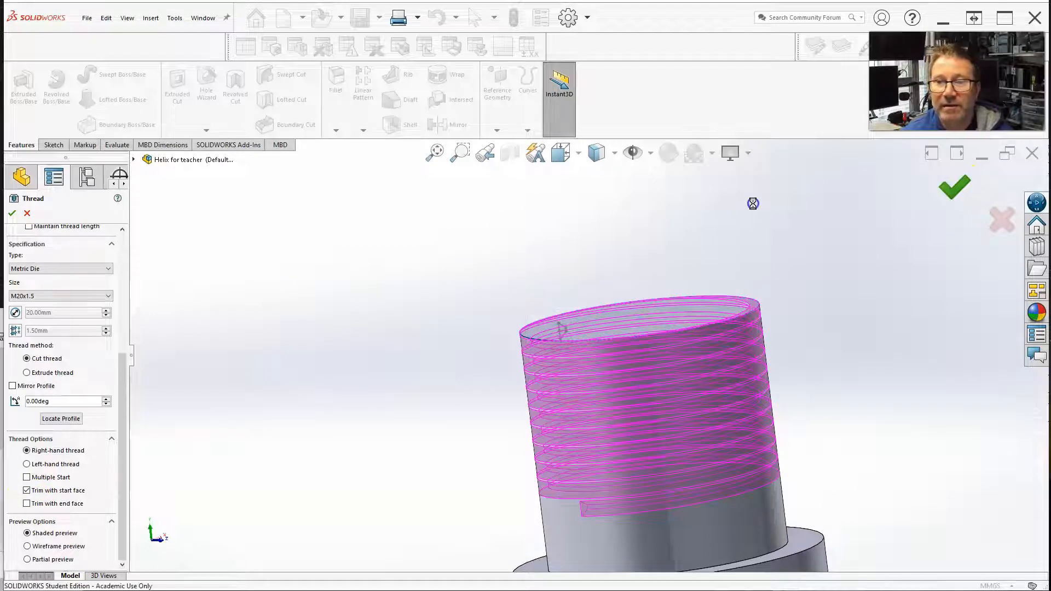
{"action": "middle_click_drag", "start_coordinate": [535, 362], "coordinate": [530, 335]}
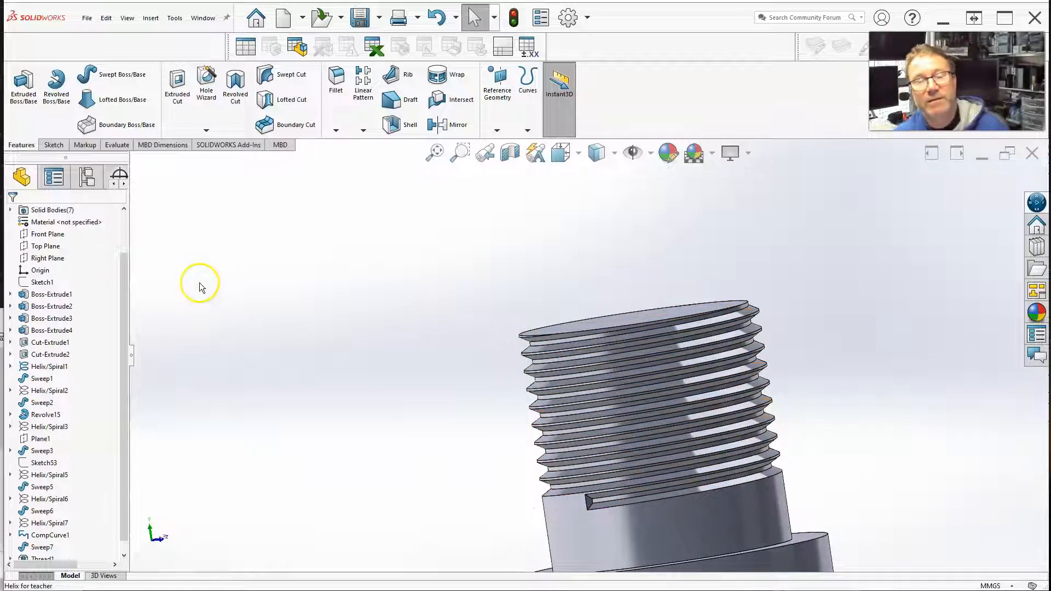
- Examine how the finished thread ends at its lower turn on the shaft
{"action": "scroll", "coordinate": [579, 522], "scroll_direction": "down", "scroll_amount": 2}
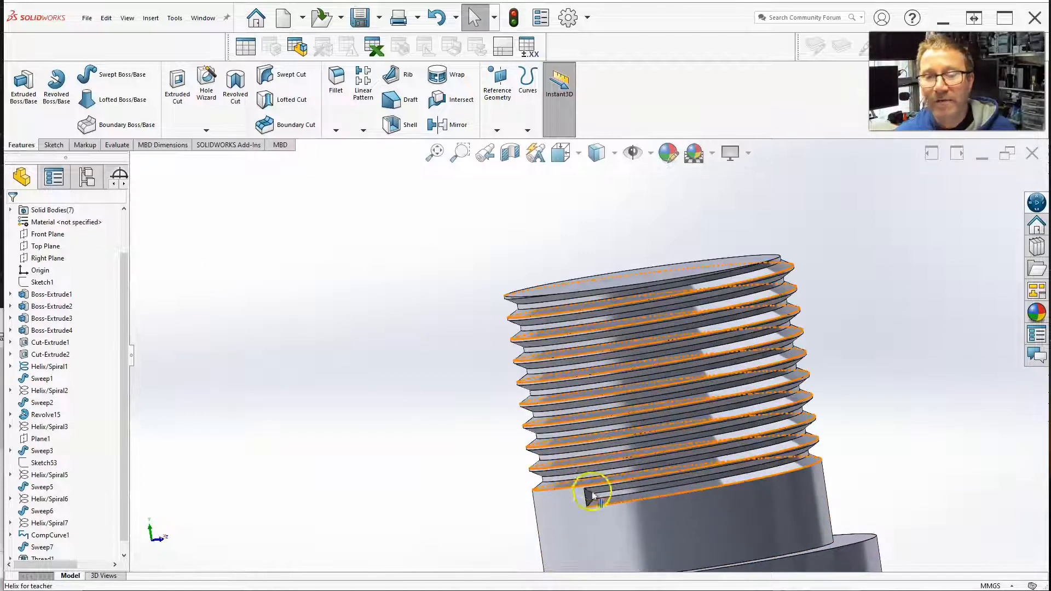
{"action": "scroll", "coordinate": [581, 491], "scroll_direction": "up", "scroll_amount": 3}
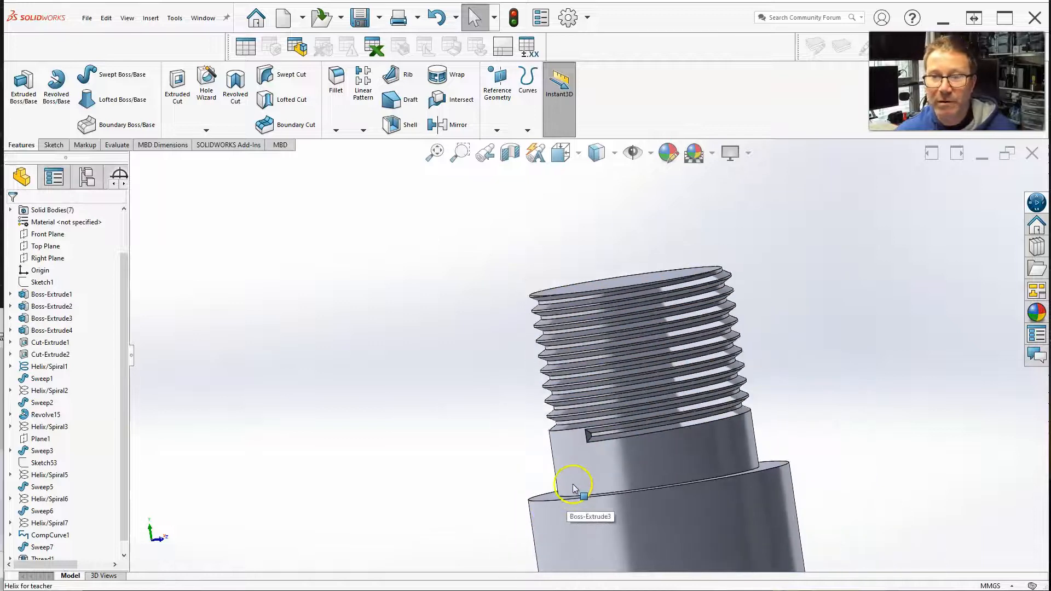
{"action": "scroll", "coordinate": [597, 435], "scroll_direction": "down", "scroll_amount": 2}
{"action": "scroll", "coordinate": [582, 387], "scroll_direction": "up", "scroll_amount": 5}
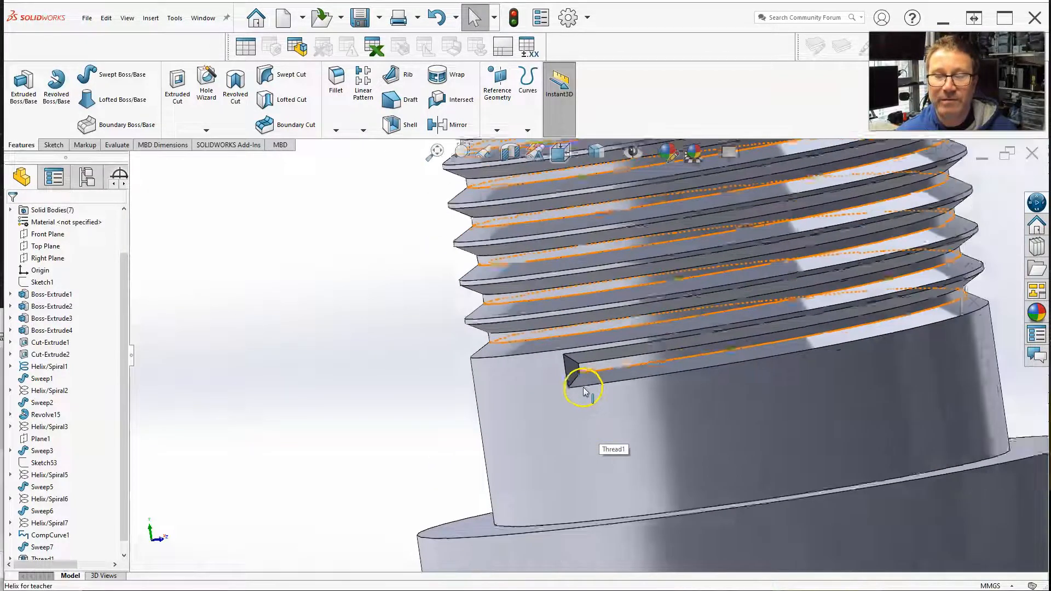
{"action": "scroll", "coordinate": [591, 383], "scroll_direction": "up", "scroll_amount": 6}
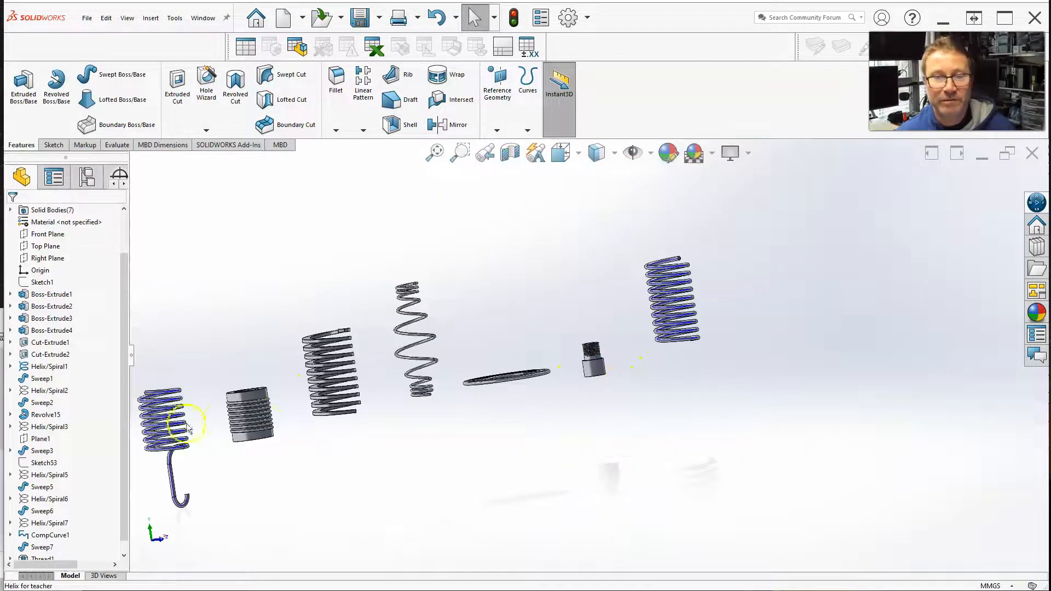
- Examine the ends of the swept round helical rib on the hollow cylinder for comparison
{"action": "scroll", "coordinate": [240, 419], "scroll_direction": "down", "scroll_amount": 4}
{"action": "scroll", "coordinate": [401, 363], "scroll_direction": "down", "scroll_amount": 6}
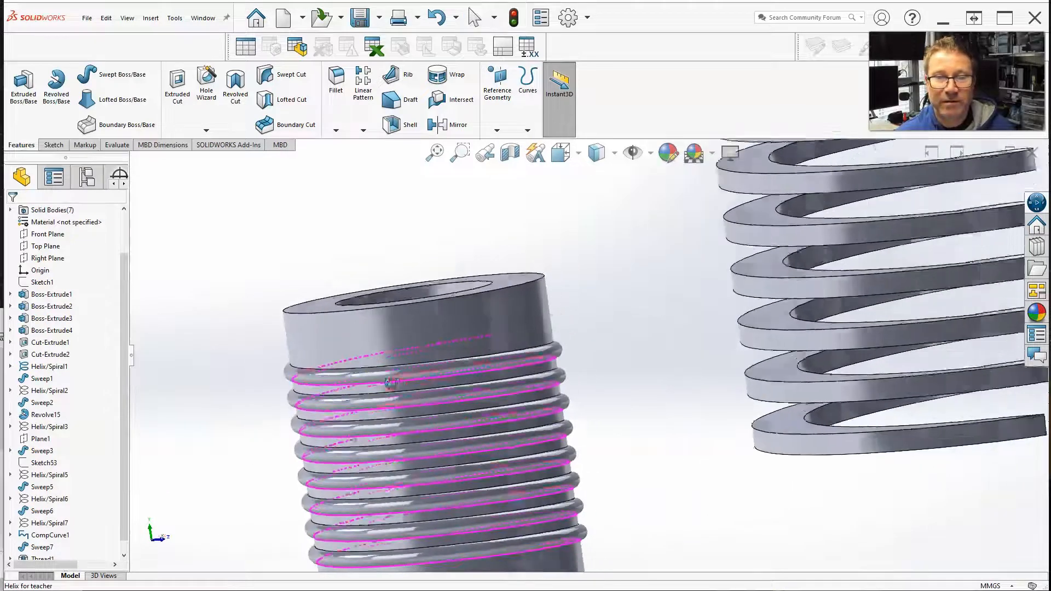
{"action": "middle_click_drag", "start_coordinate": [357, 389], "coordinate": [301, 434]}
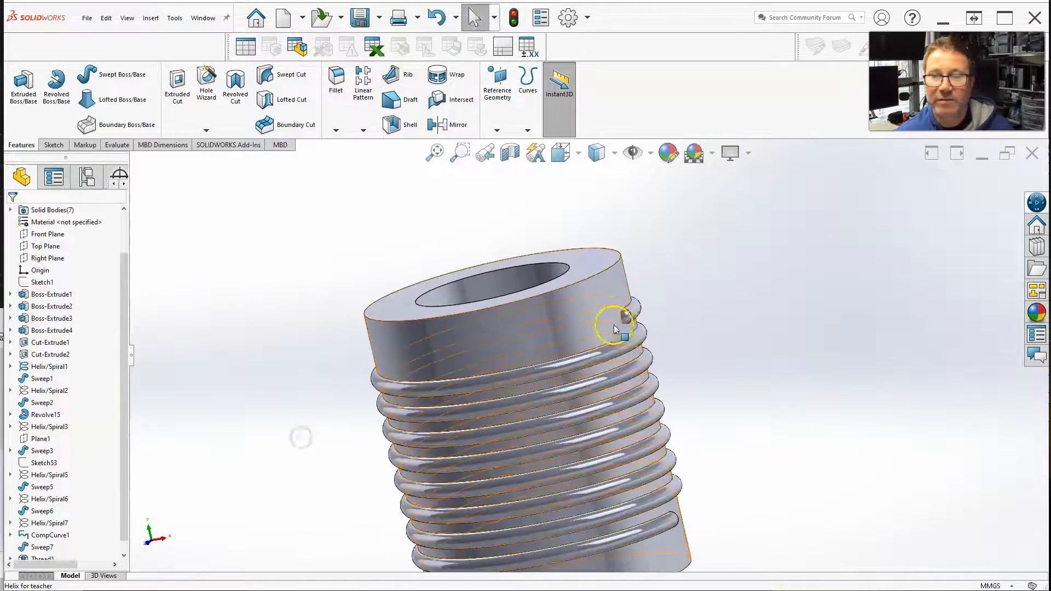
{"action": "scroll", "coordinate": [627, 315], "scroll_direction": "down", "scroll_amount": 2}
{"action": "scroll", "coordinate": [544, 375], "scroll_direction": "up", "scroll_amount": 8}
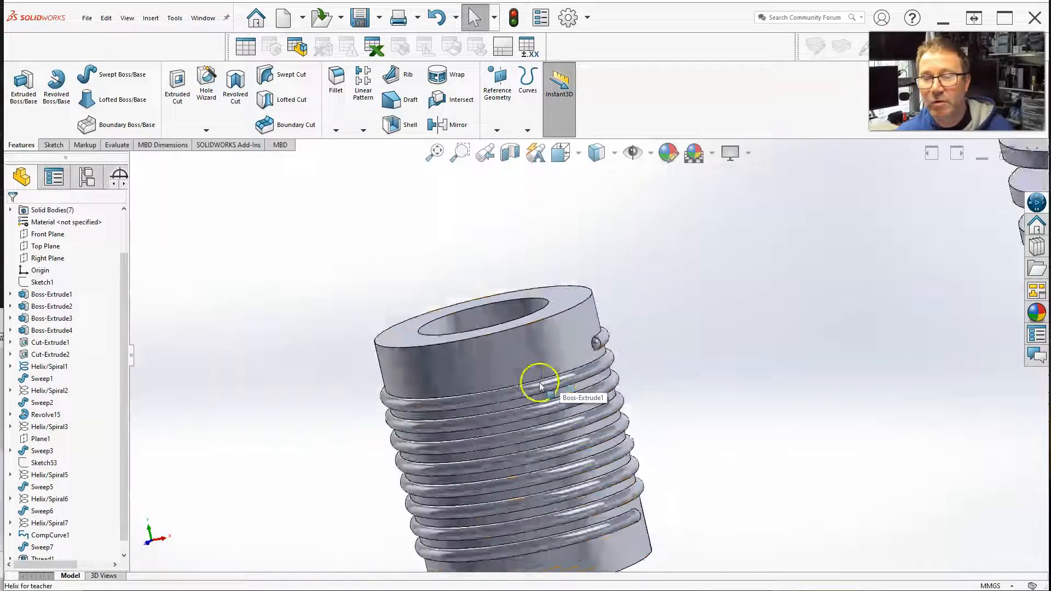
- Return to the stepped cylinder and examine the cut end face of the thread's last turn up close
{"action": "scroll", "coordinate": [641, 378], "scroll_direction": "up", "scroll_amount": 3}
{"action": "middle_click_drag", "start_coordinate": [819, 332], "coordinate": [891, 311]}
{"action": "scroll", "coordinate": [891, 310], "scroll_direction": "down", "scroll_amount": 6}
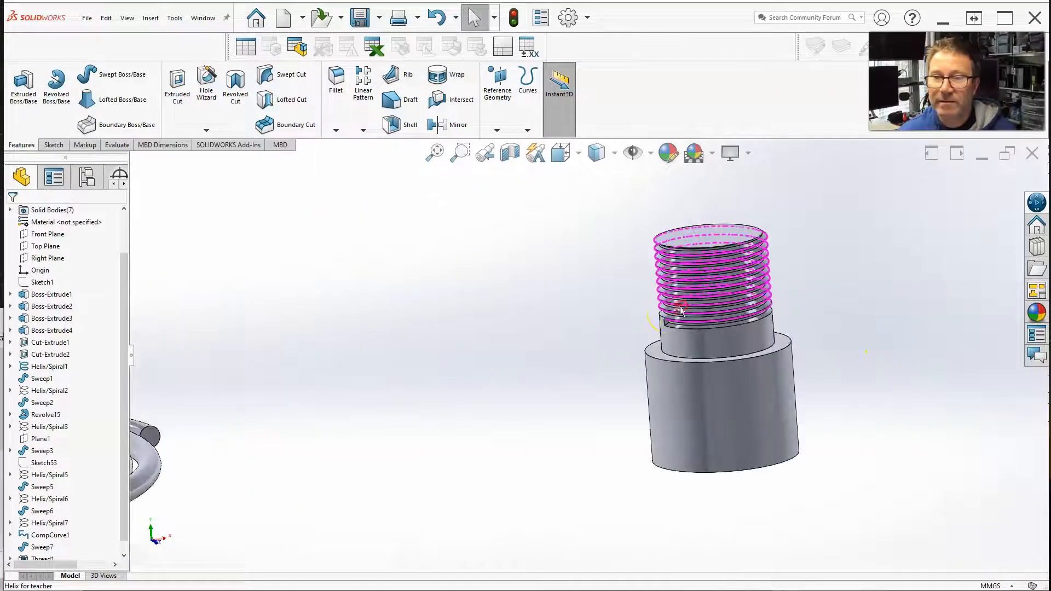
{"action": "middle_click_drag", "start_coordinate": [711, 302], "coordinate": [737, 298]}
{"action": "scroll", "coordinate": [671, 326], "scroll_direction": "down", "scroll_amount": 8}
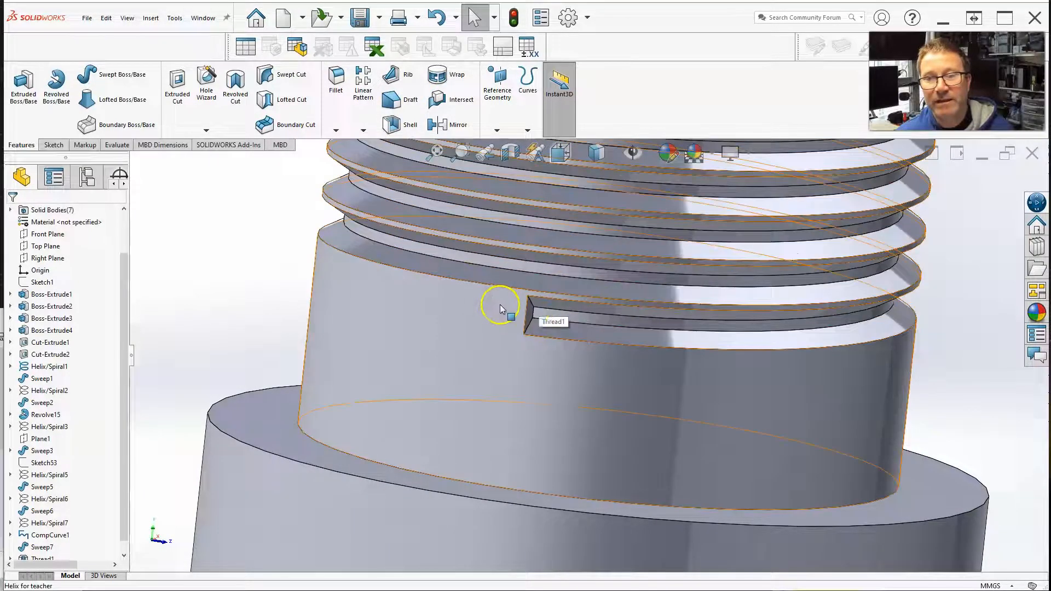
{"action": "scroll", "coordinate": [549, 315], "scroll_direction": "down", "scroll_amount": 2}
{"action": "scroll", "coordinate": [535, 312], "scroll_direction": "up", "scroll_amount": 6}
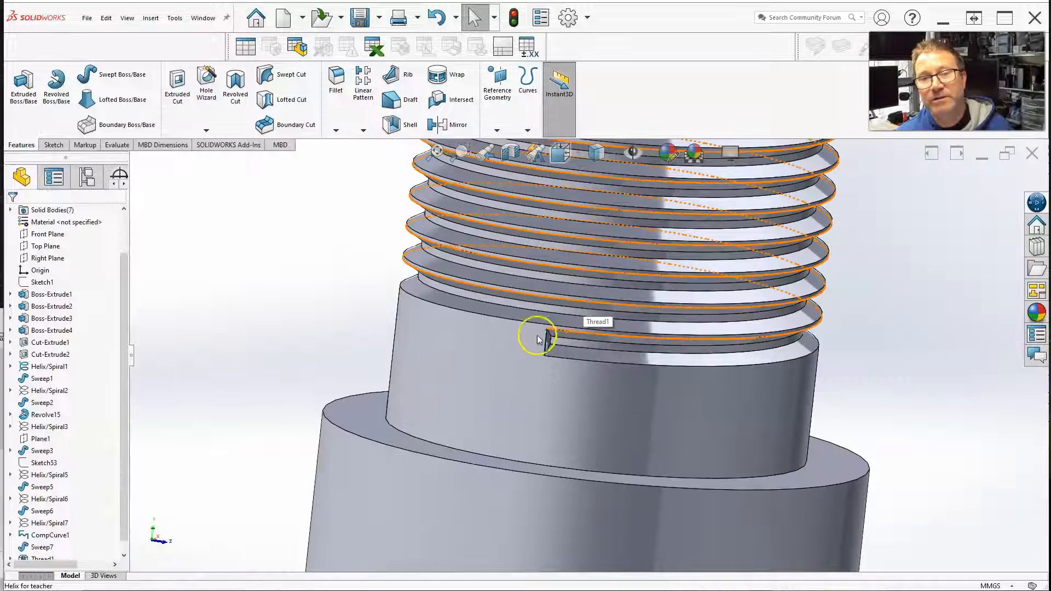
- Examine how the thread groove ends on the stepped cylinder's shaft, up close and from further away
{"action": "scroll", "coordinate": [539, 336], "scroll_direction": "down", "scroll_amount": 8}
{"action": "scroll", "coordinate": [552, 344], "scroll_direction": "up", "scroll_amount": 6}
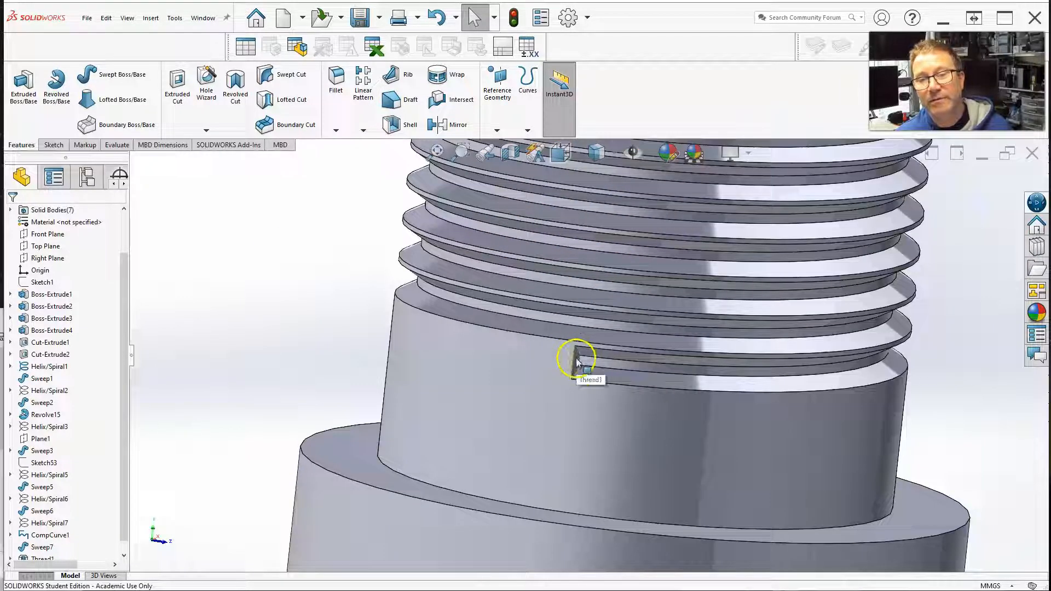
{"action": "scroll", "coordinate": [578, 358], "scroll_direction": "down", "scroll_amount": 7}
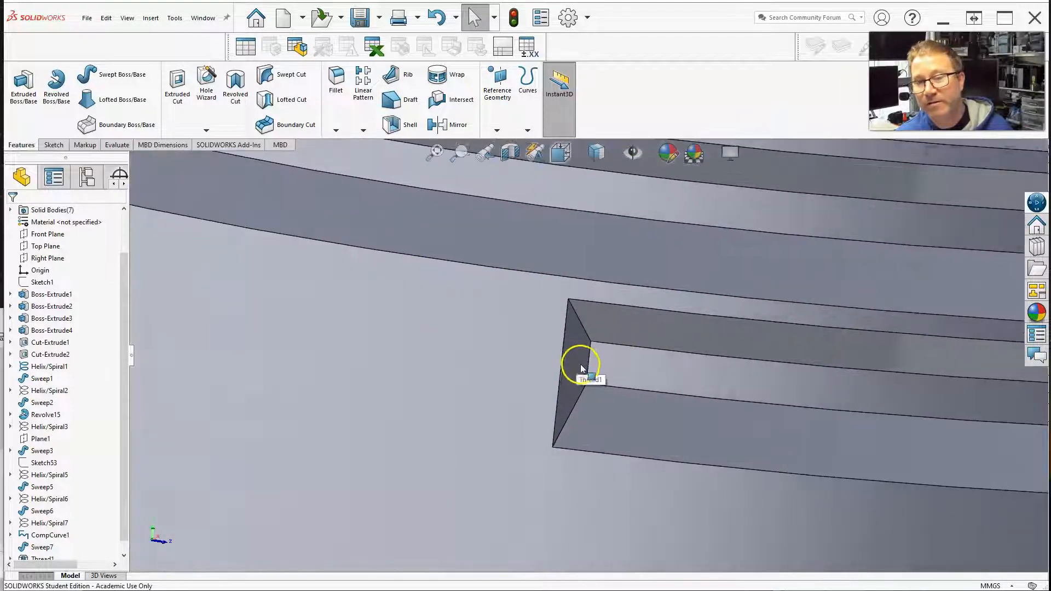
{"action": "scroll", "coordinate": [629, 353], "scroll_direction": "up", "scroll_amount": 6}
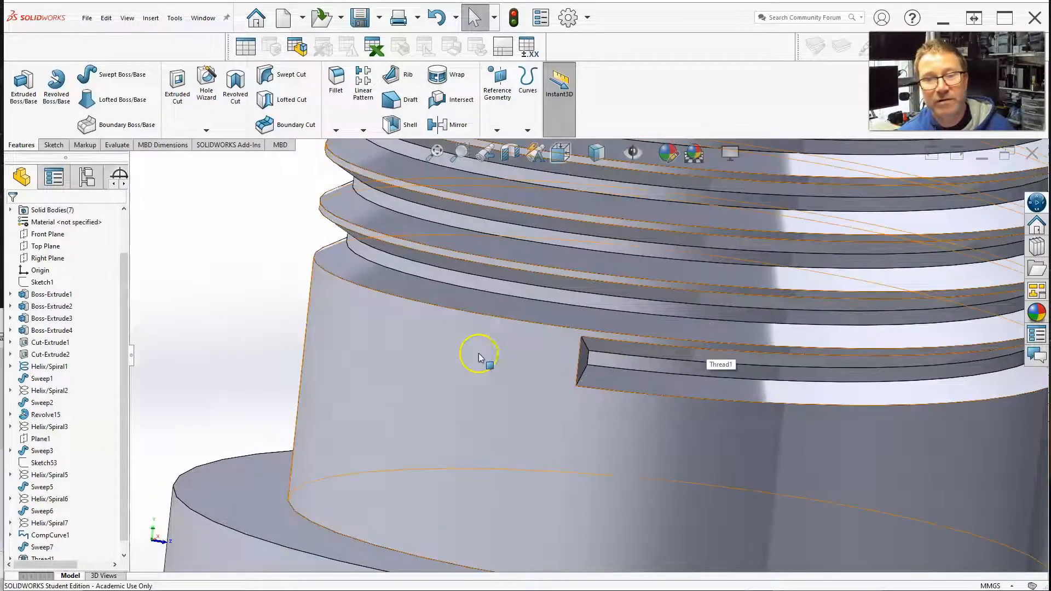
{"action": "scroll", "coordinate": [319, 285], "scroll_direction": "up", "scroll_amount": 5}
{"action": "middle_click", "coordinate": [554, 354]}
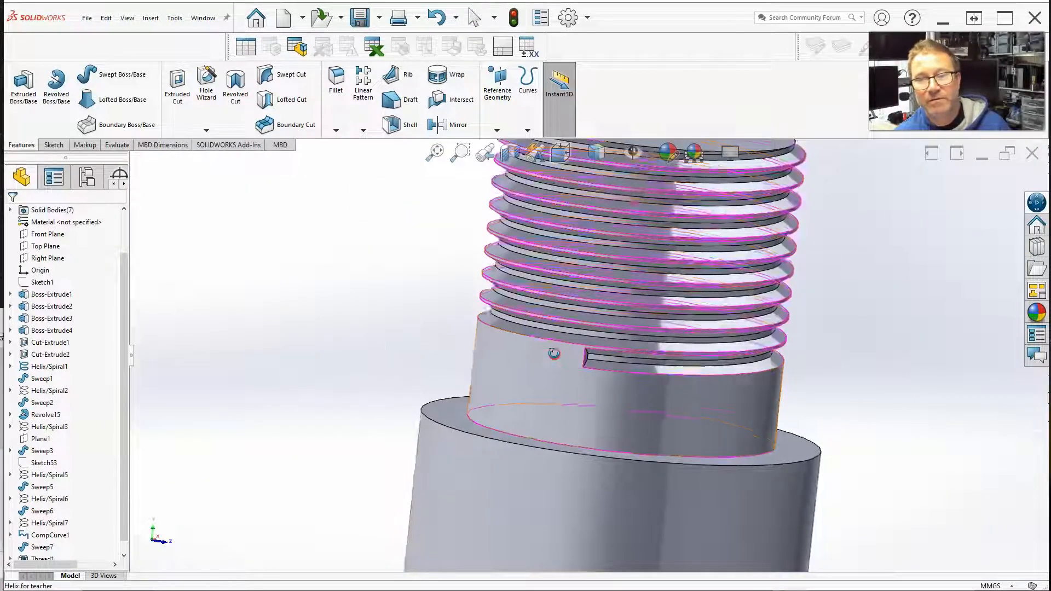
- Start a sketch on the flat end face of the thread groove
{"action": "middle_click_drag", "start_coordinate": [554, 354], "coordinate": [503, 348]}
{"action": "scroll", "coordinate": [587, 370], "scroll_direction": "down", "scroll_amount": 5}
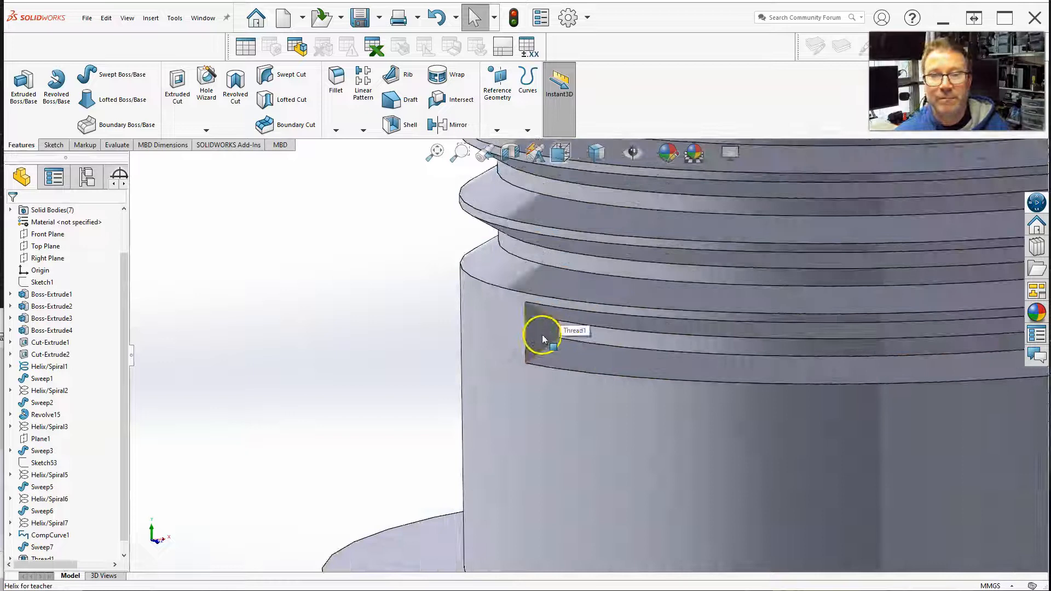
{"action": "left_click", "coordinate": [53, 145]}
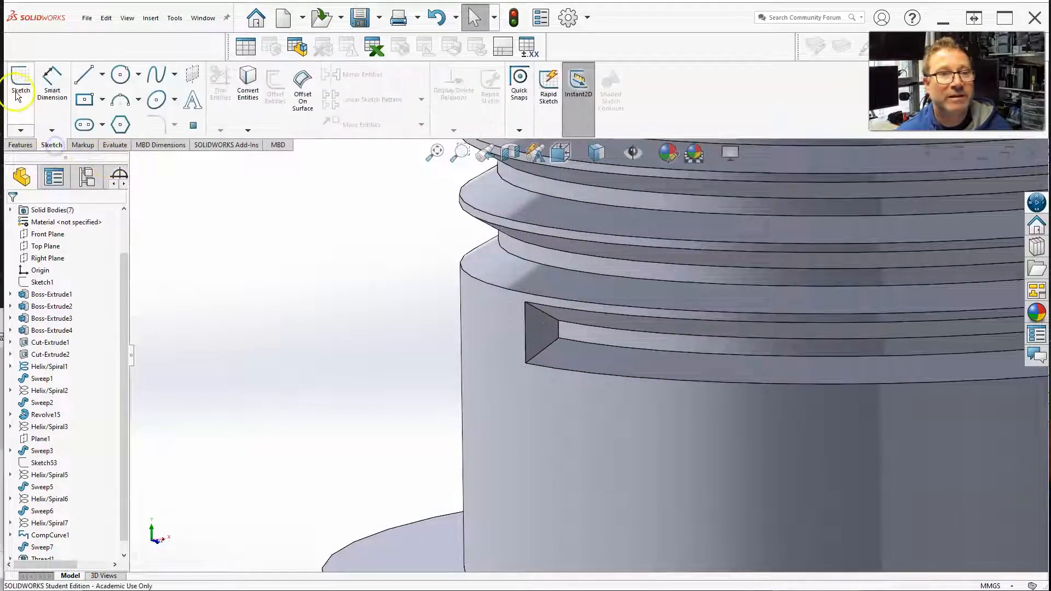
{"action": "left_click", "coordinate": [18, 96]}
{"action": "left_click", "coordinate": [540, 332]}
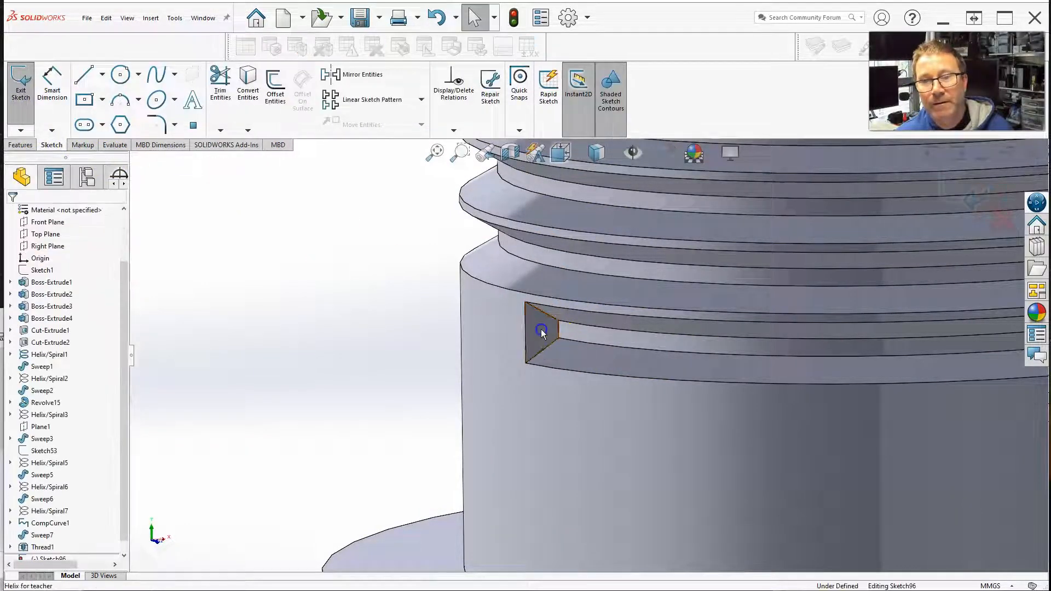
- Trace the groove's trapezoidal end face with a closed chain of four lines through its corners
{"action": "left_click", "coordinate": [83, 77]}
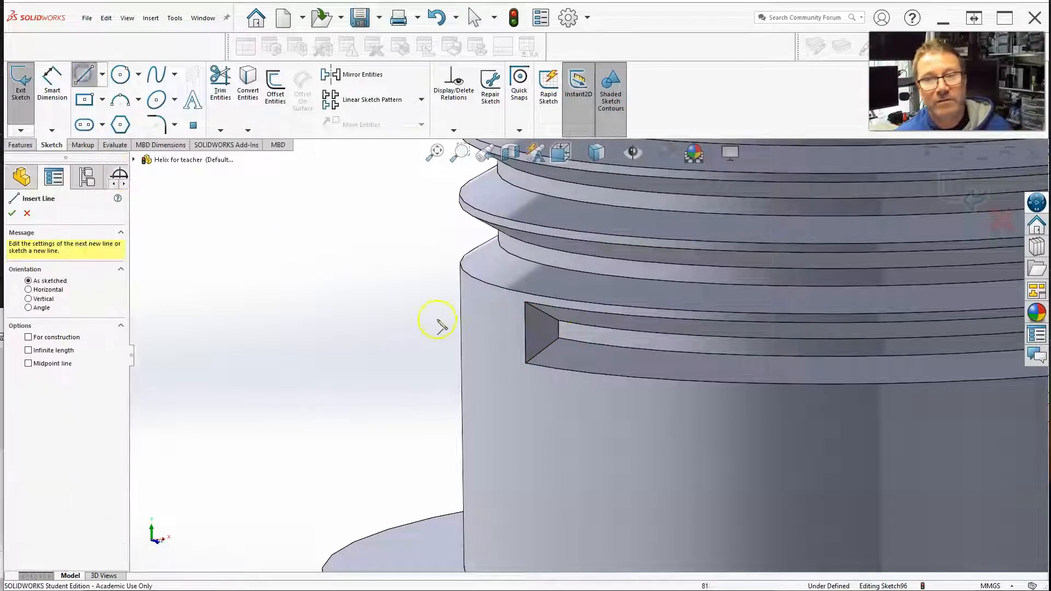
{"action": "left_click", "coordinate": [524, 303]}
{"action": "left_click", "coordinate": [558, 320]}
{"action": "left_click", "coordinate": [558, 338]}
{"action": "left_click", "coordinate": [526, 363]}
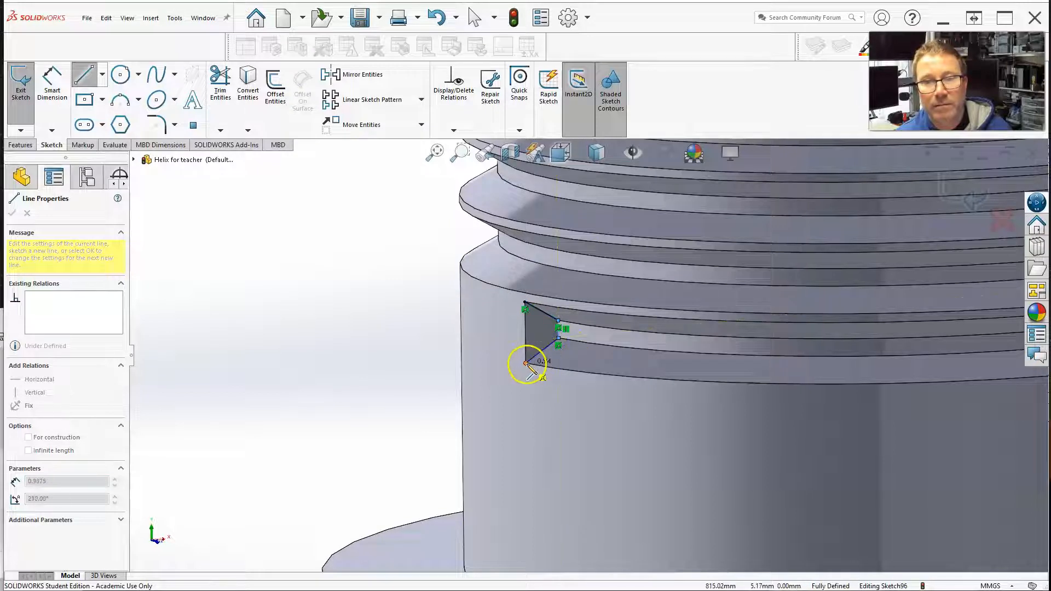
{"action": "left_click", "coordinate": [524, 303]}
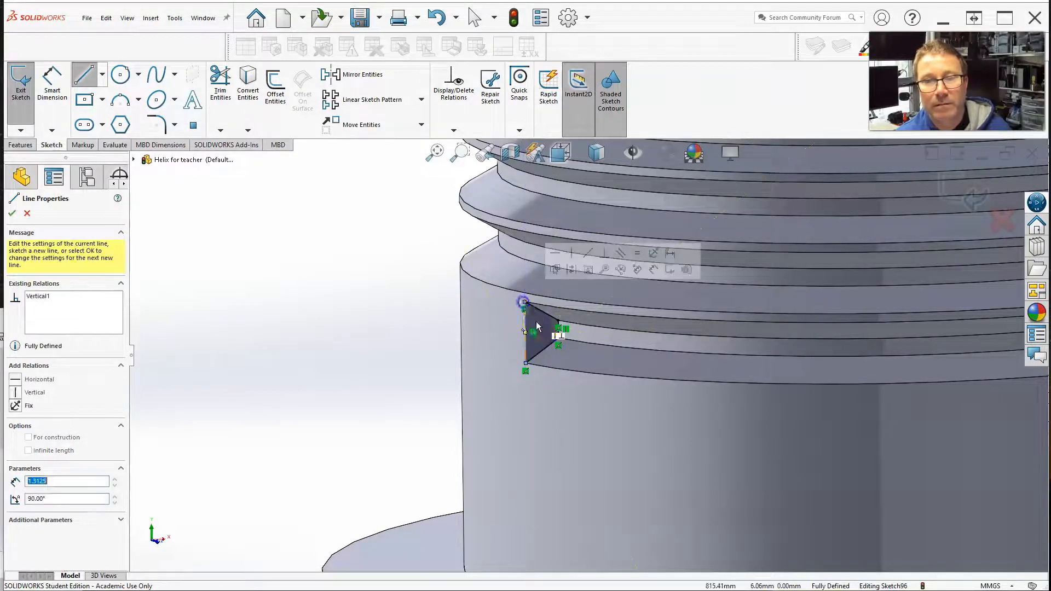
- Exit the sketch and extrude-cut the trapezoid out of the shaft so the thread groove runs out through its side
{"action": "left_click", "coordinate": [978, 203]}
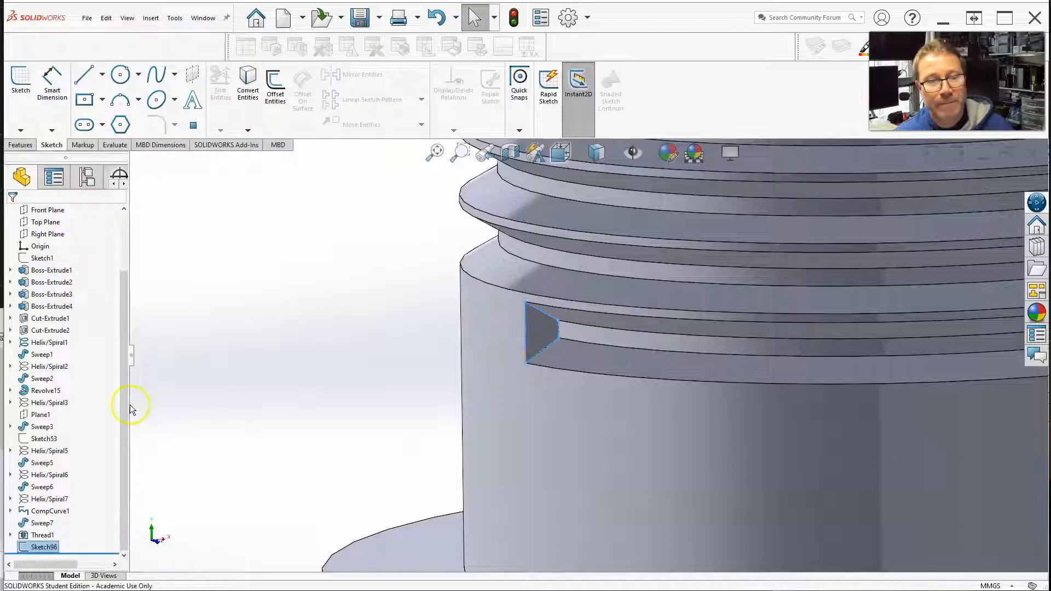
{"action": "left_click", "coordinate": [22, 145]}
{"action": "left_click", "coordinate": [177, 88]}
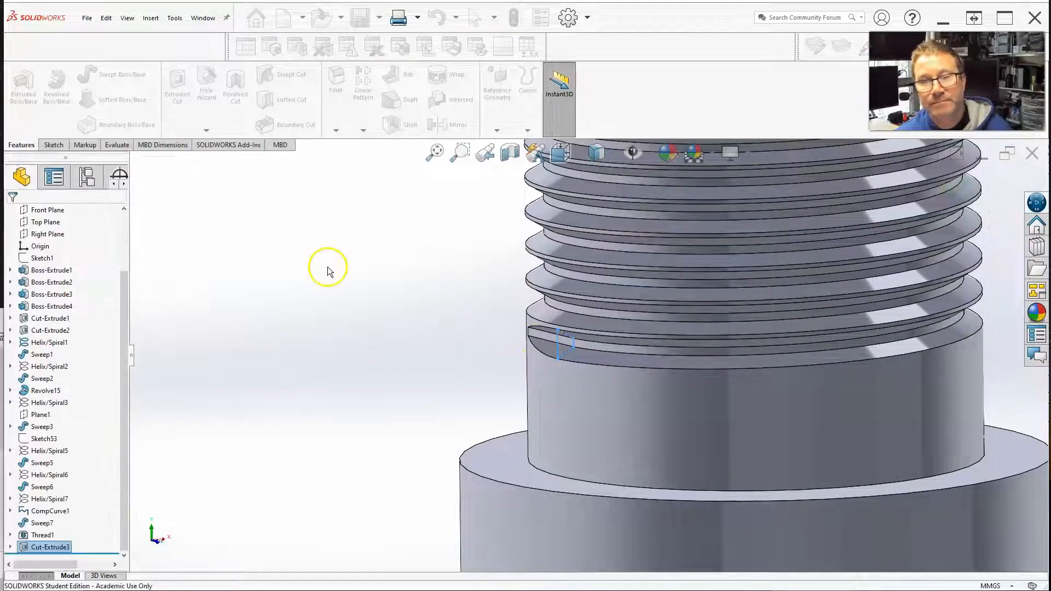
- Examine the straight run-out at the end of the thread from close up and from around the shaft
{"action": "scroll", "coordinate": [328, 274], "scroll_direction": "up", "scroll_amount": 3}
{"action": "middle_click_drag", "start_coordinate": [553, 366], "coordinate": [594, 386]}
{"action": "scroll", "coordinate": [579, 354], "scroll_direction": "down", "scroll_amount": 4}
{"action": "scroll", "coordinate": [606, 382], "scroll_direction": "up", "scroll_amount": 3}
{"action": "scroll", "coordinate": [594, 386], "scroll_direction": "up", "scroll_amount": 5}
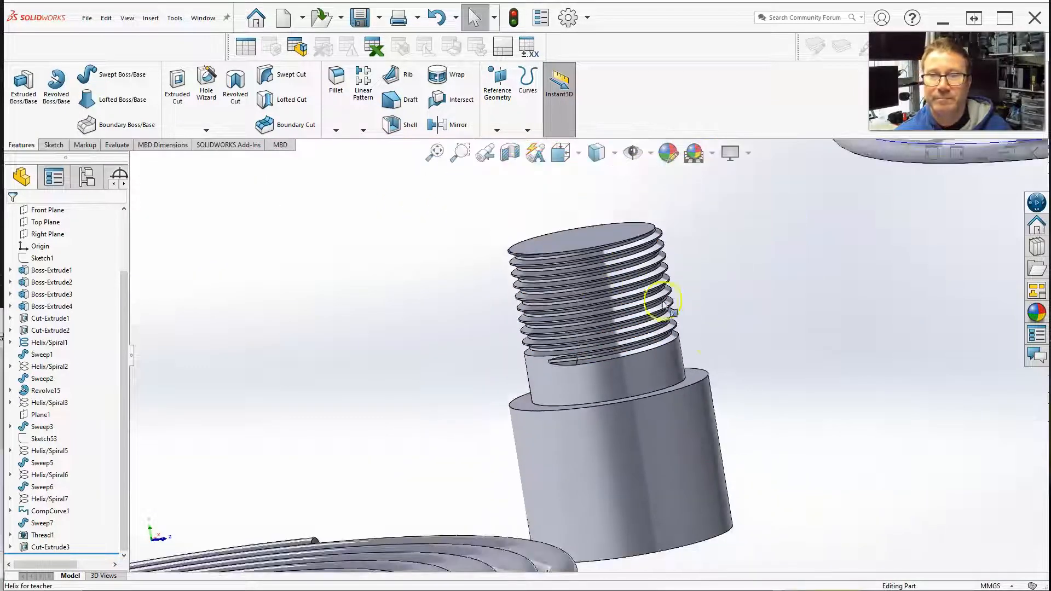
{"action": "middle_click_drag", "start_coordinate": [763, 330], "coordinate": [692, 353]}
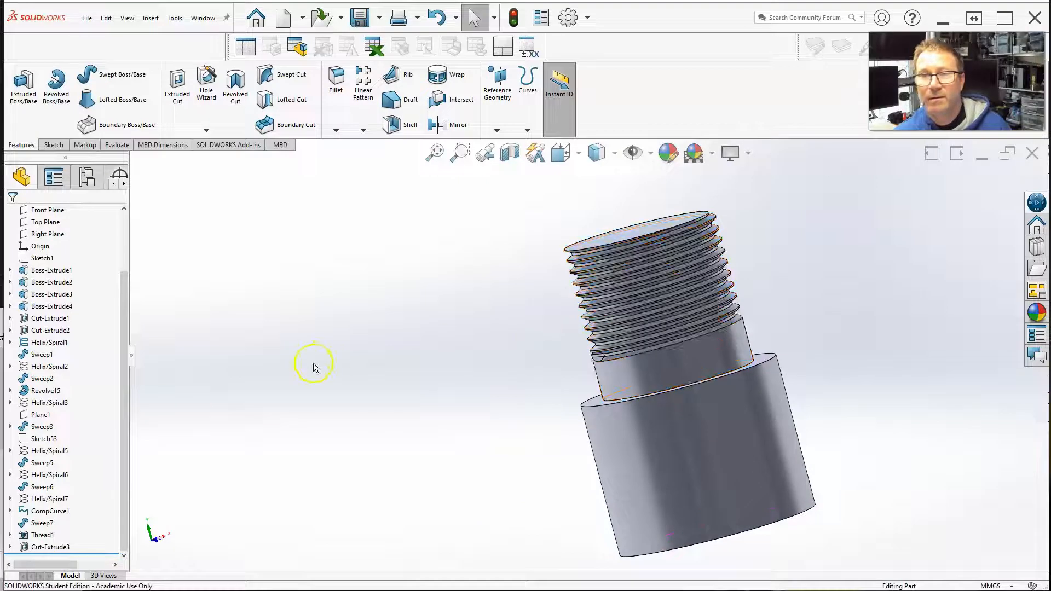
- Examine the thread's start at the top face of the shaft from several sides
{"action": "left_click", "coordinate": [340, 357]}
{"action": "scroll", "coordinate": [619, 365], "scroll_direction": "up", "scroll_amount": 3}
{"action": "scroll", "coordinate": [654, 356], "scroll_direction": "down", "scroll_amount": 4}
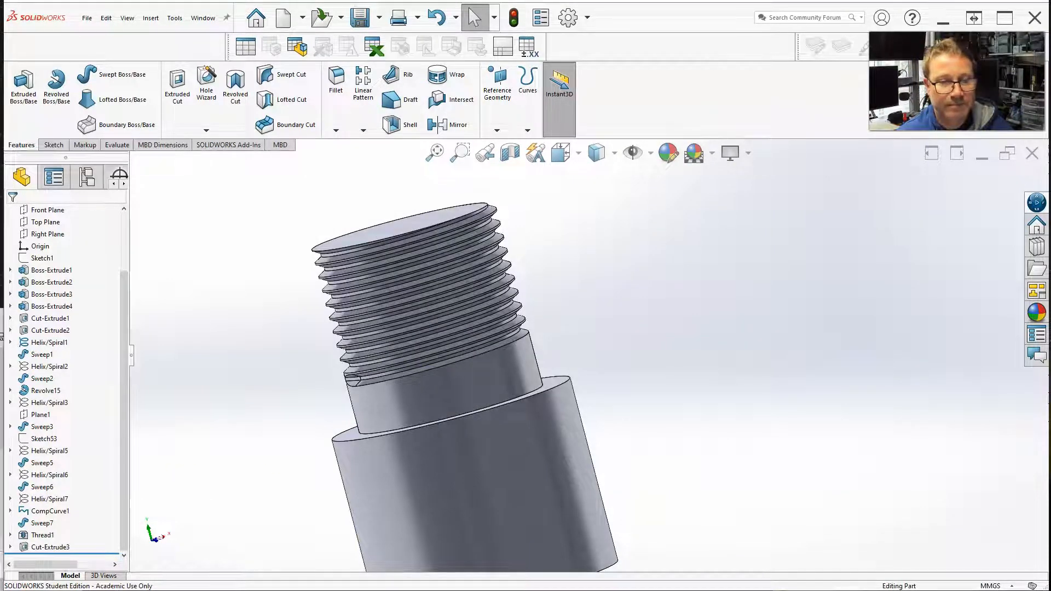
{"action": "scroll", "coordinate": [648, 350], "scroll_direction": "up", "scroll_amount": 3}
{"action": "scroll", "coordinate": [638, 345], "scroll_direction": "down", "scroll_amount": 2}
{"action": "middle_click_drag", "start_coordinate": [561, 353], "coordinate": [610, 349]}
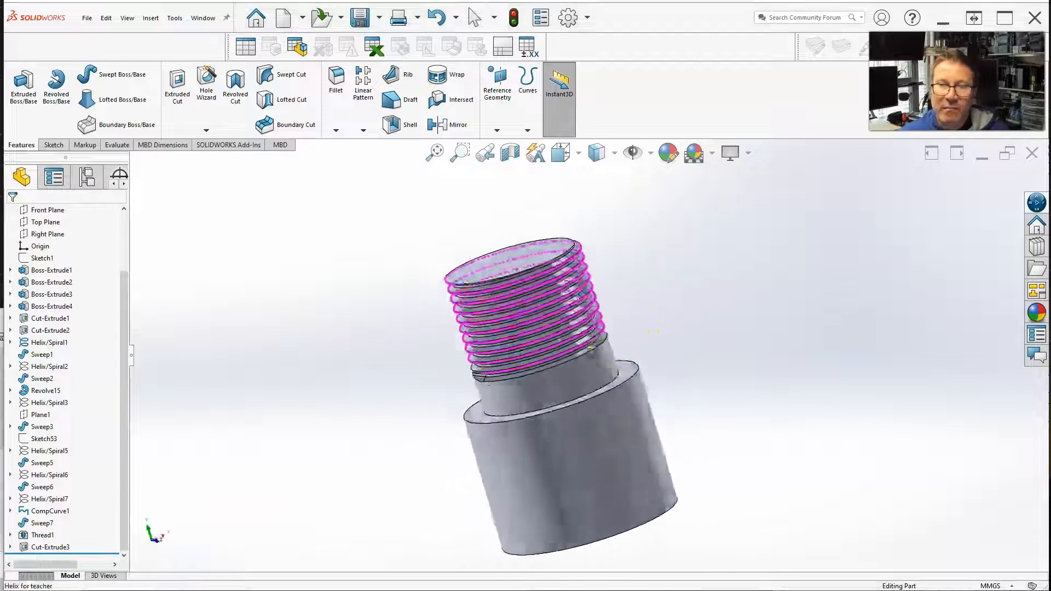
{"action": "left_click_drag", "start_coordinate": [611, 349], "coordinate": [616, 334]}
{"action": "scroll", "coordinate": [607, 243], "scroll_direction": "down", "scroll_amount": 3}
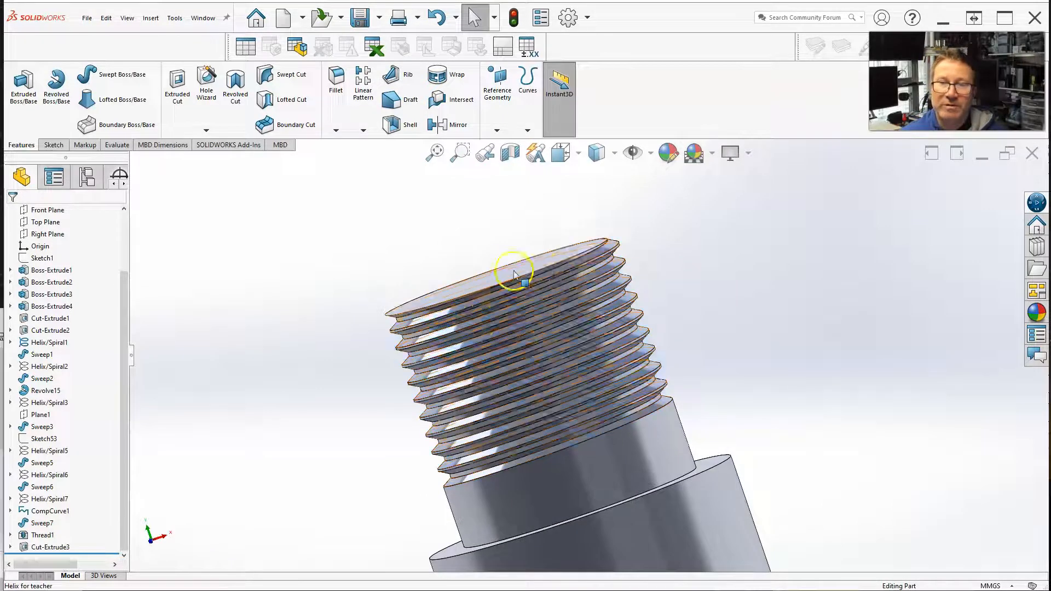
{"action": "scroll", "coordinate": [515, 273], "scroll_direction": "up", "scroll_amount": 3}
{"action": "middle_click_drag", "start_coordinate": [511, 347], "coordinate": [569, 391]}
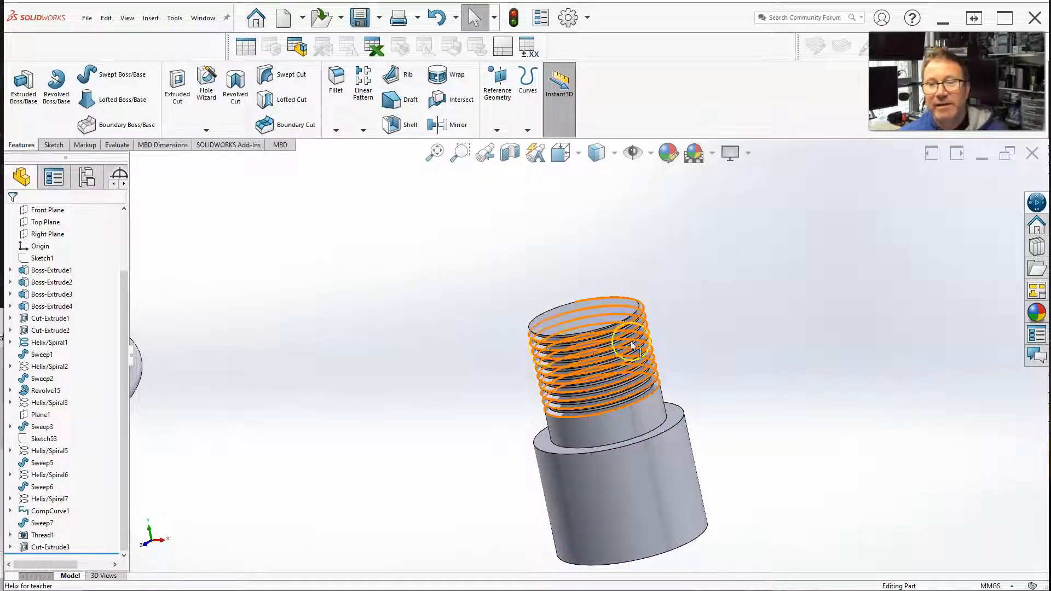
{"action": "scroll", "coordinate": [624, 304], "scroll_direction": "down", "scroll_amount": 3}
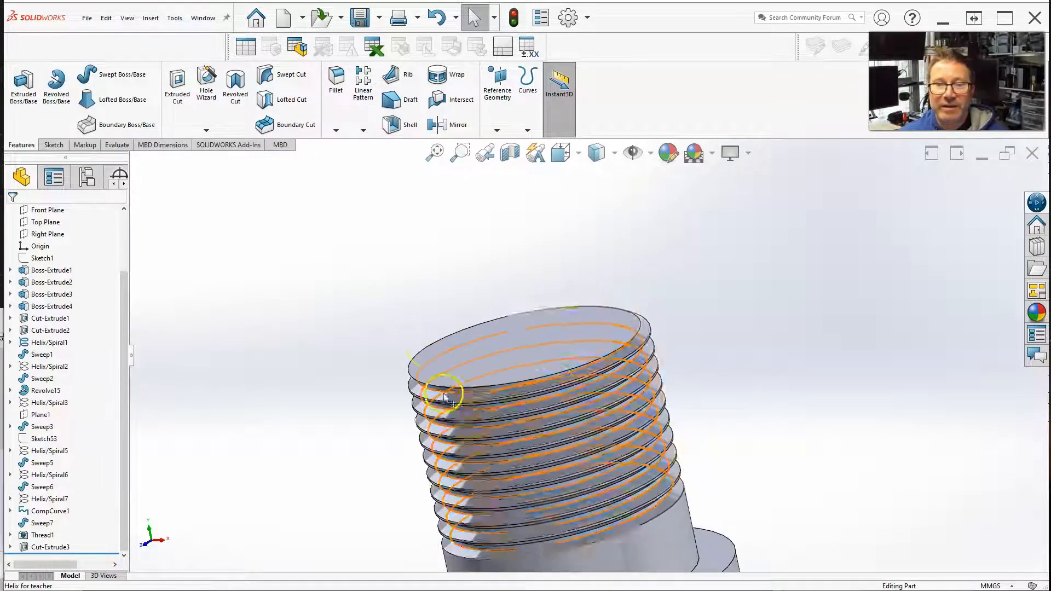
{"action": "scroll", "coordinate": [411, 310], "scroll_direction": "up", "scroll_amount": 4}
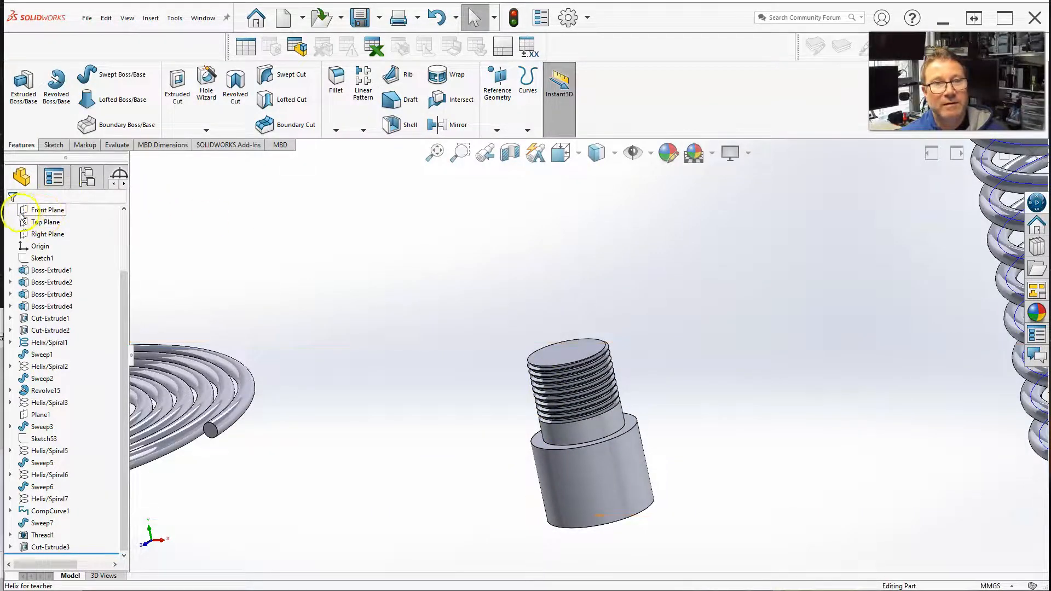
- Start a sketch on the Front Plane and view the threaded shaft straight from the front
{"action": "left_click", "coordinate": [52, 145]}
{"action": "left_click", "coordinate": [21, 82]}
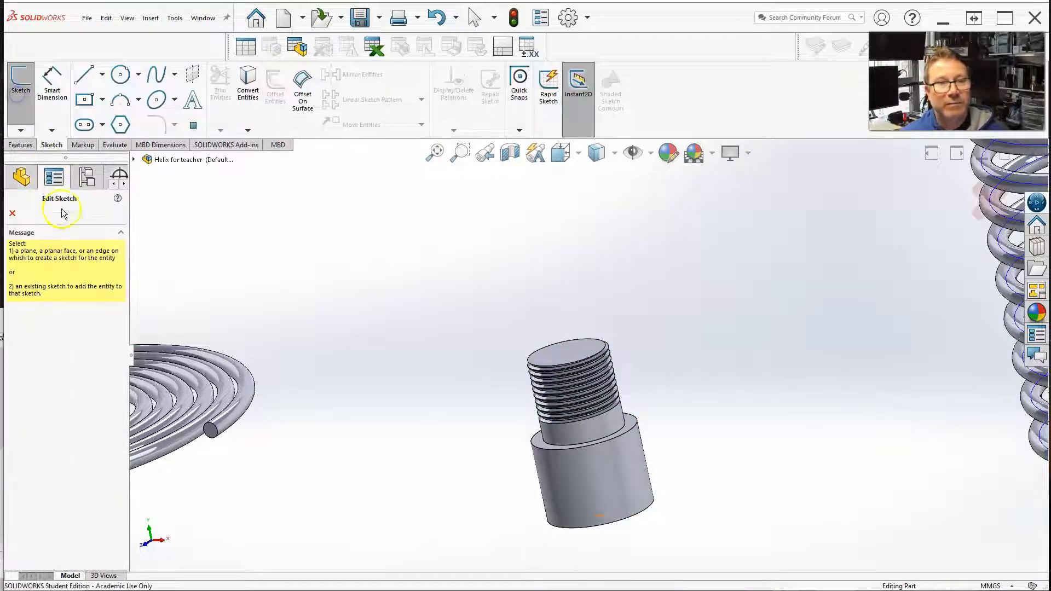
{"action": "left_click", "coordinate": [133, 160]}
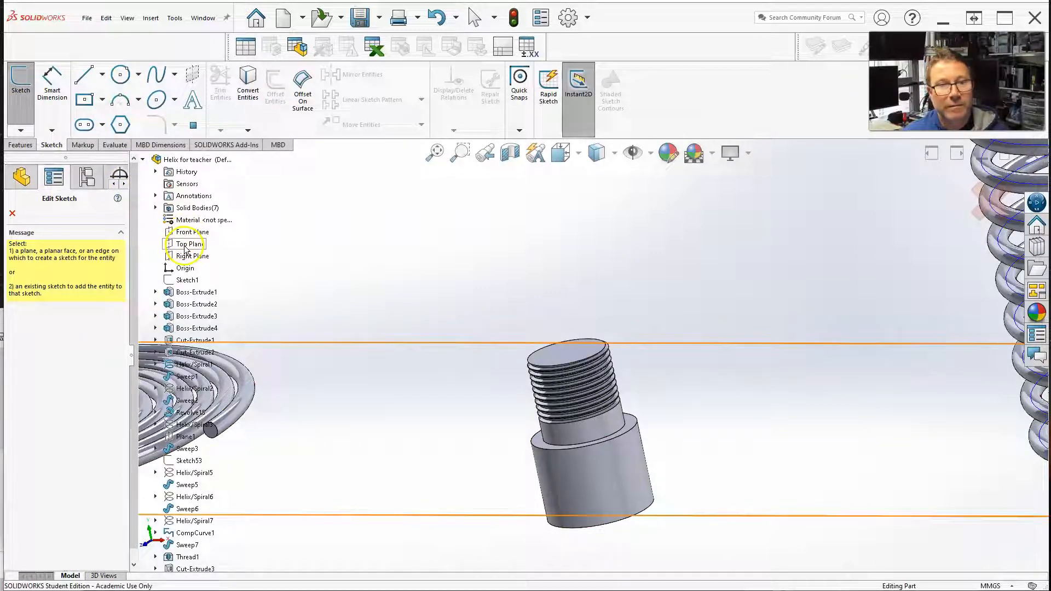
{"action": "middle_click_drag", "start_coordinate": [481, 317], "coordinate": [498, 286]}
{"action": "scroll", "coordinate": [492, 285], "scroll_direction": "up", "scroll_amount": 3}
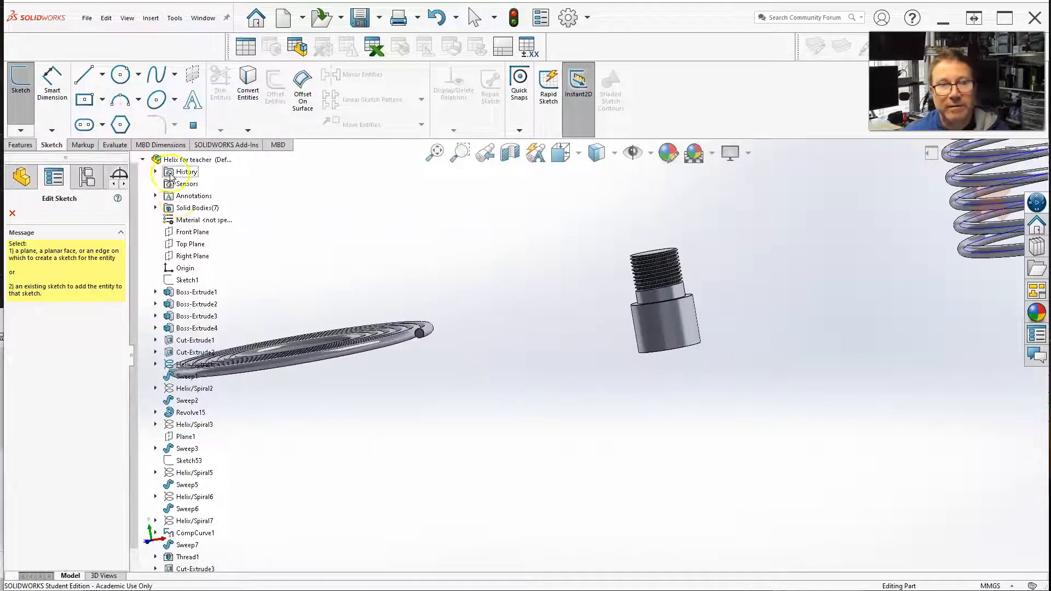
{"action": "left_click", "coordinate": [191, 235]}
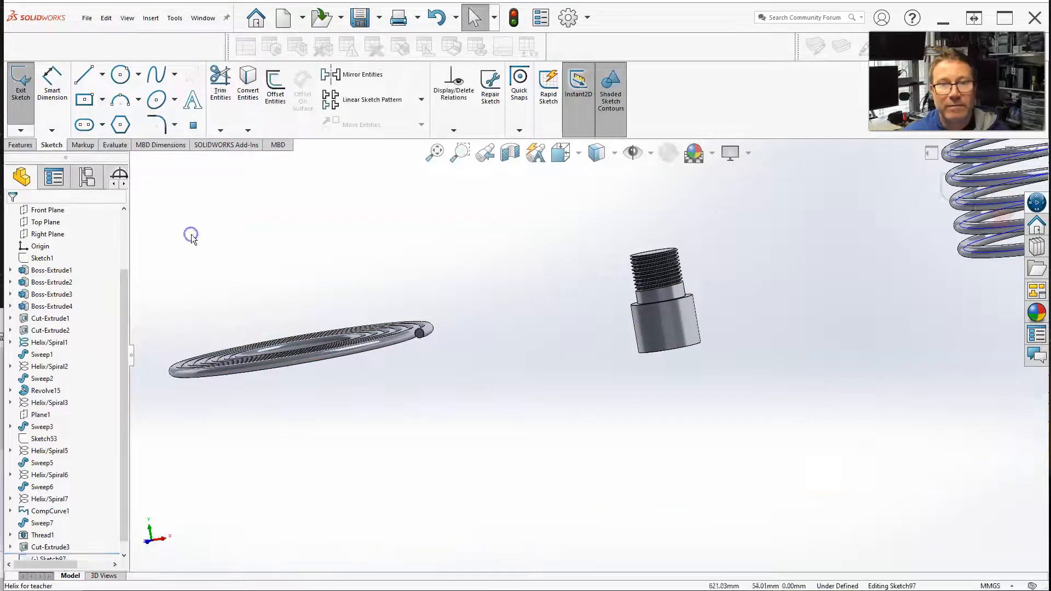
{"action": "scroll", "coordinate": [632, 280], "scroll_direction": "down", "scroll_amount": 6}
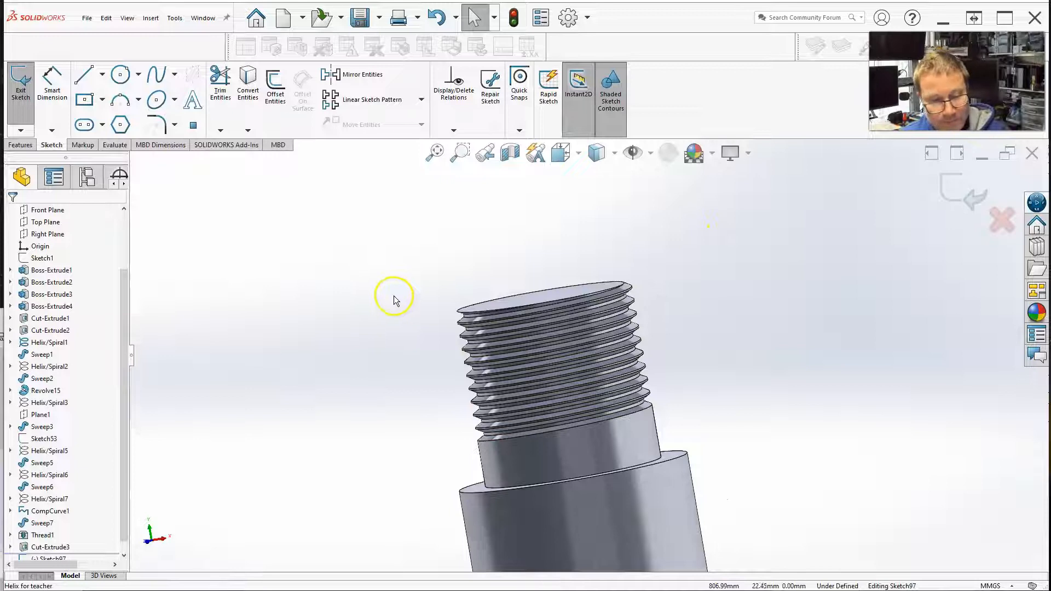
{"action": "key", "text": "ctrl+1"}
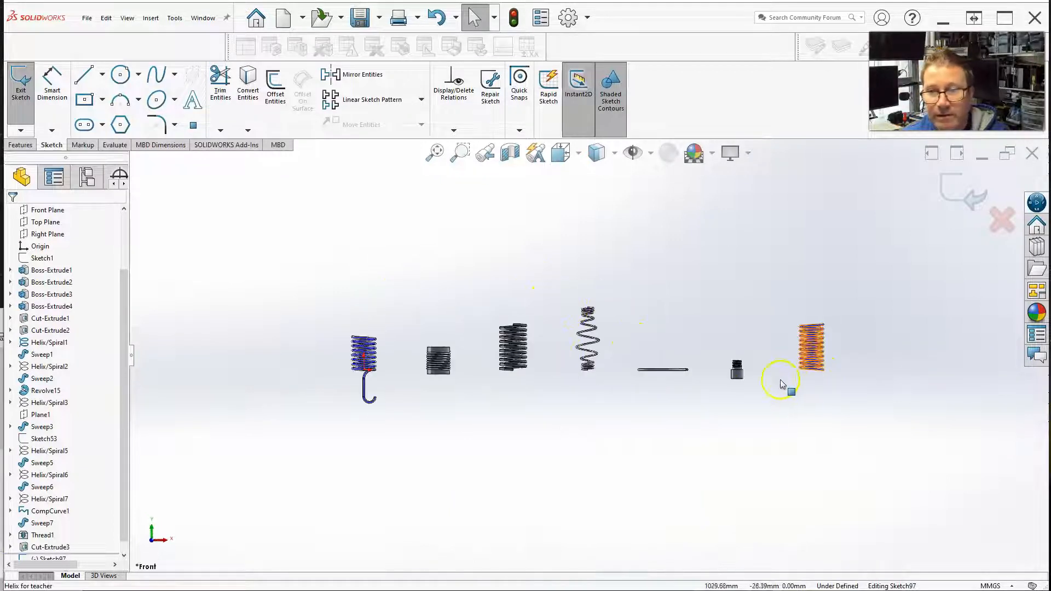
{"action": "scroll", "coordinate": [780, 379], "scroll_direction": "down", "scroll_amount": 10}
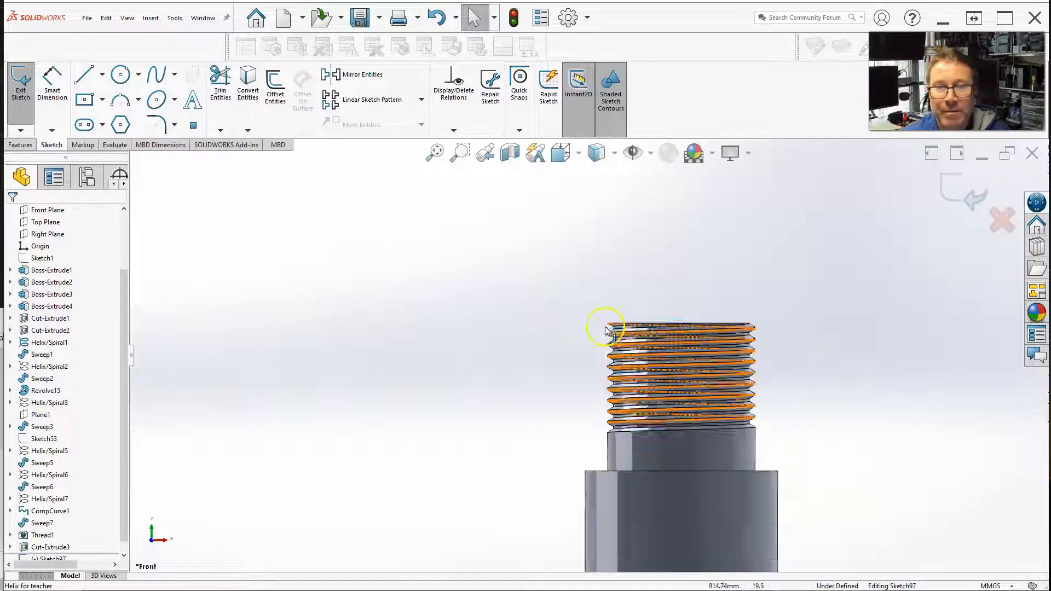
{"action": "scroll", "coordinate": [774, 347], "scroll_direction": "down", "scroll_amount": 4}
{"action": "scroll", "coordinate": [656, 298], "scroll_direction": "up", "scroll_amount": 2}
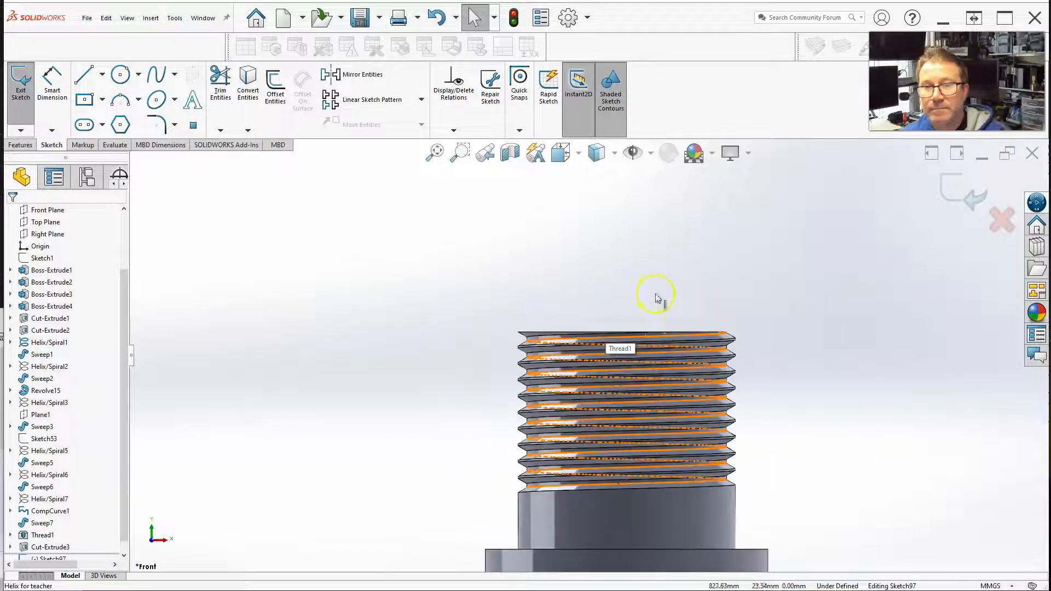
{"action": "left_click", "coordinate": [85, 80]}
{"action": "scroll", "coordinate": [587, 328], "scroll_direction": "up", "scroll_amount": 2}
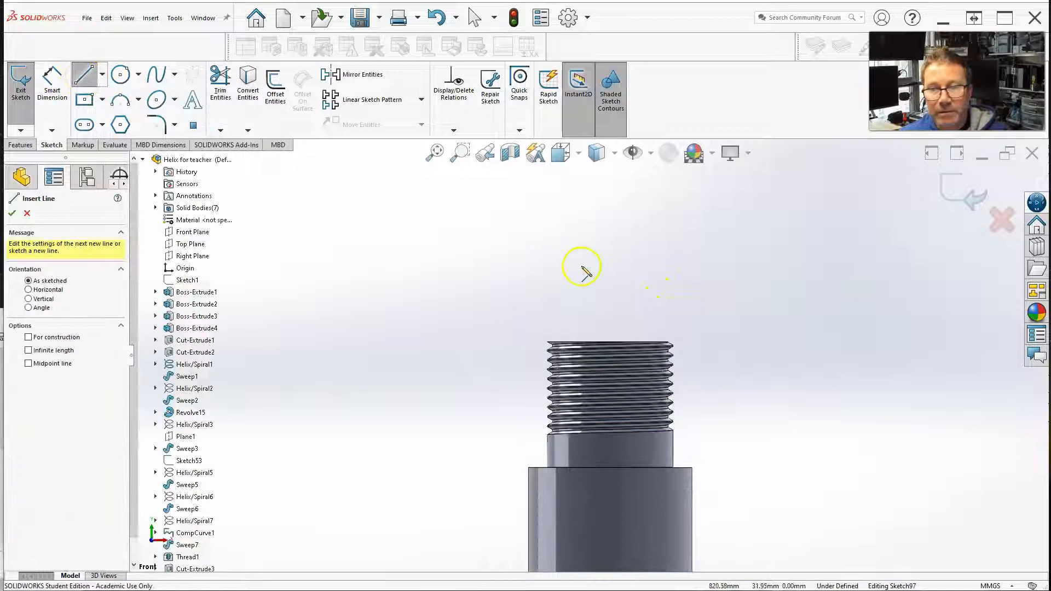
{"action": "scroll", "coordinate": [610, 344], "scroll_direction": "down", "scroll_amount": 2}
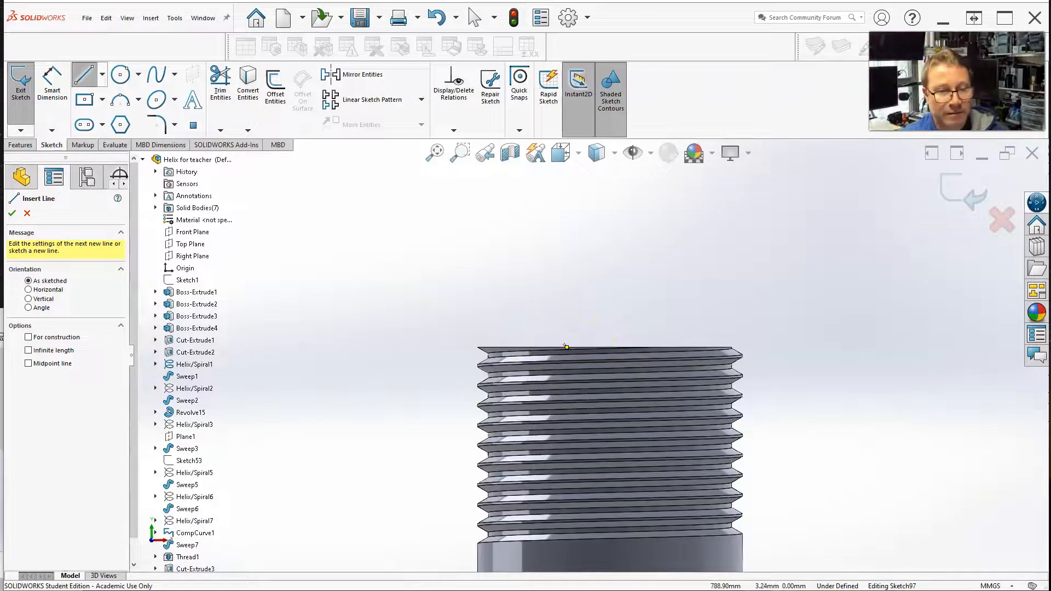
{"action": "left_click", "coordinate": [27, 215]}
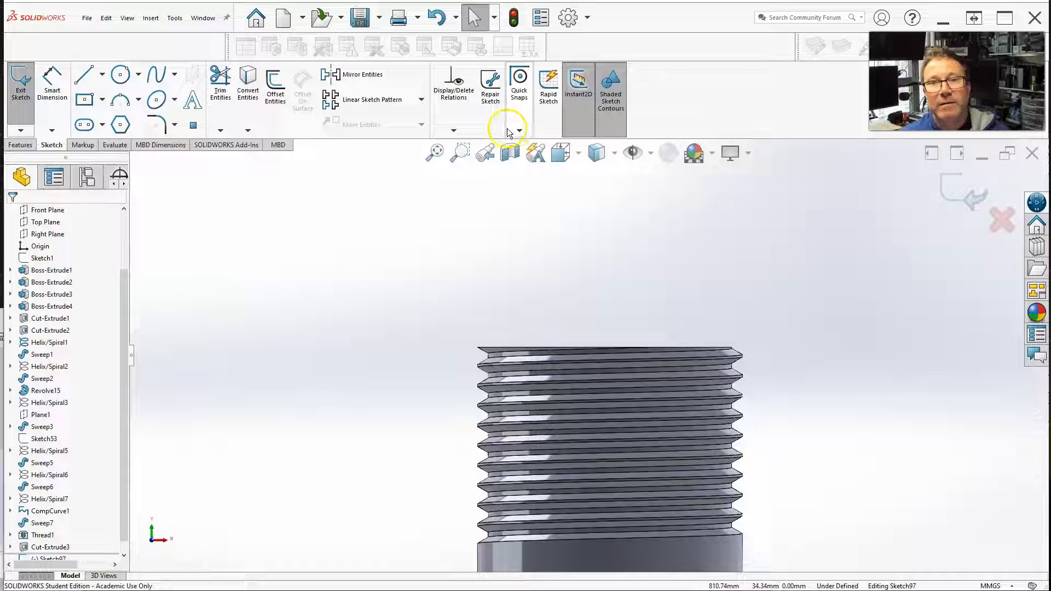
- Add a reference axis through the threaded shaft's centre and, in a new sketch, dimension a 10 mm horizontal line from it along the top face
{"action": "left_click", "coordinate": [147, 20]}
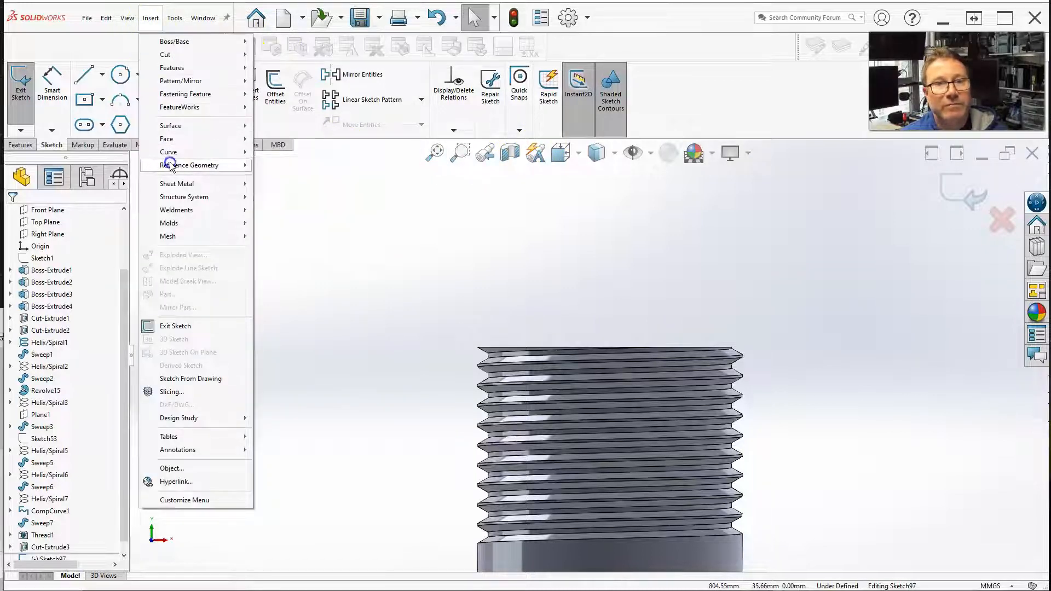
{"action": "mouse_move", "coordinate": [170, 163]}
{"action": "left_click", "coordinate": [413, 273]}
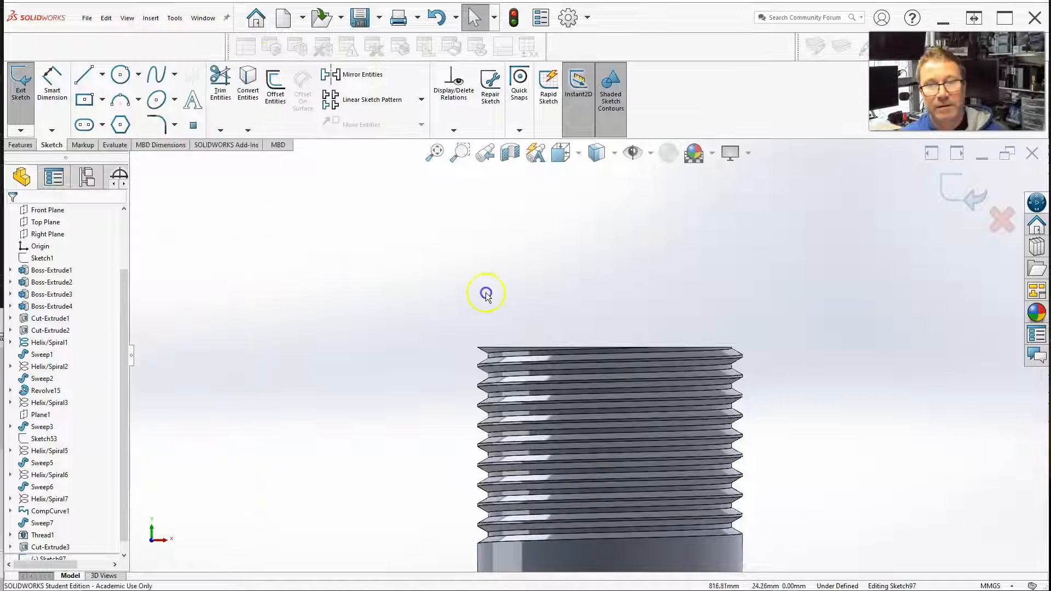
{"action": "left_click", "coordinate": [166, 502]}
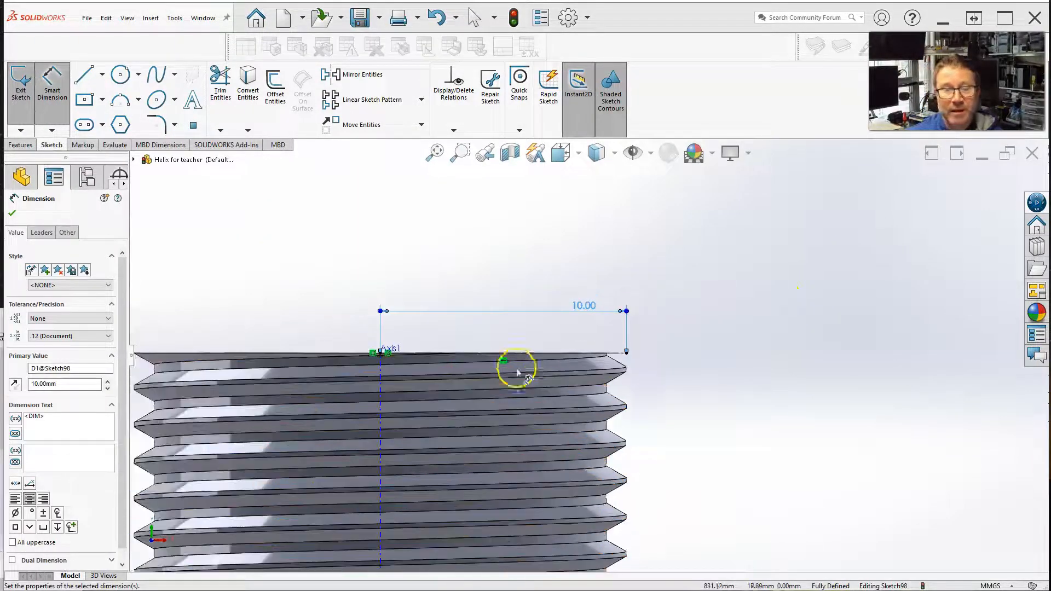
{"action": "scroll", "coordinate": [404, 359], "scroll_direction": "up", "scroll_amount": 3}
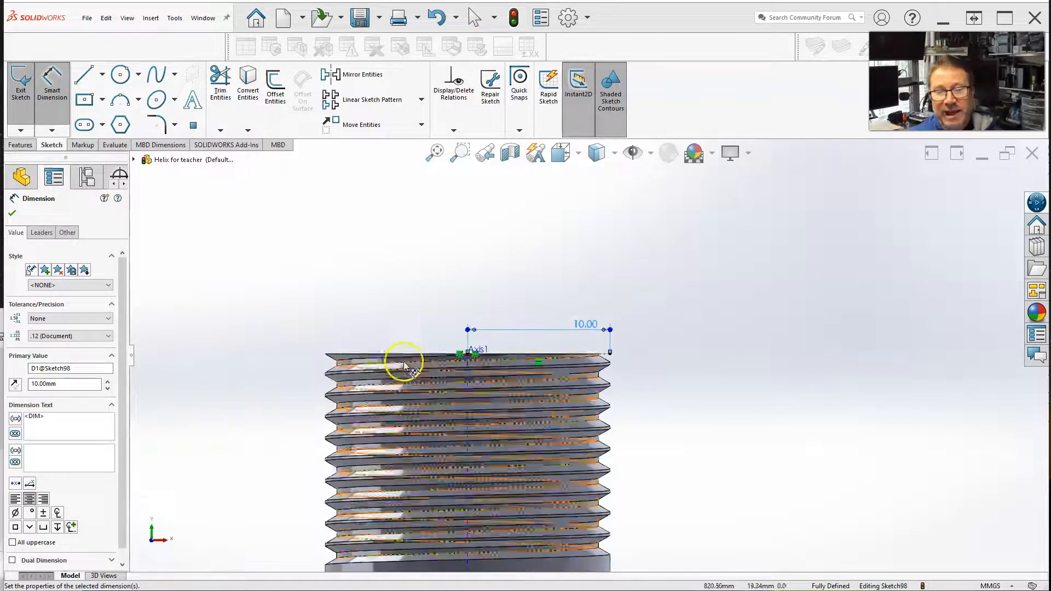
- Examine the thread's profile along the shaft and up close at the outer end of the 10 mm line
{"action": "scroll", "coordinate": [480, 368], "scroll_direction": "up", "scroll_amount": 2}
{"action": "scroll", "coordinate": [518, 524], "scroll_direction": "down", "scroll_amount": 3}
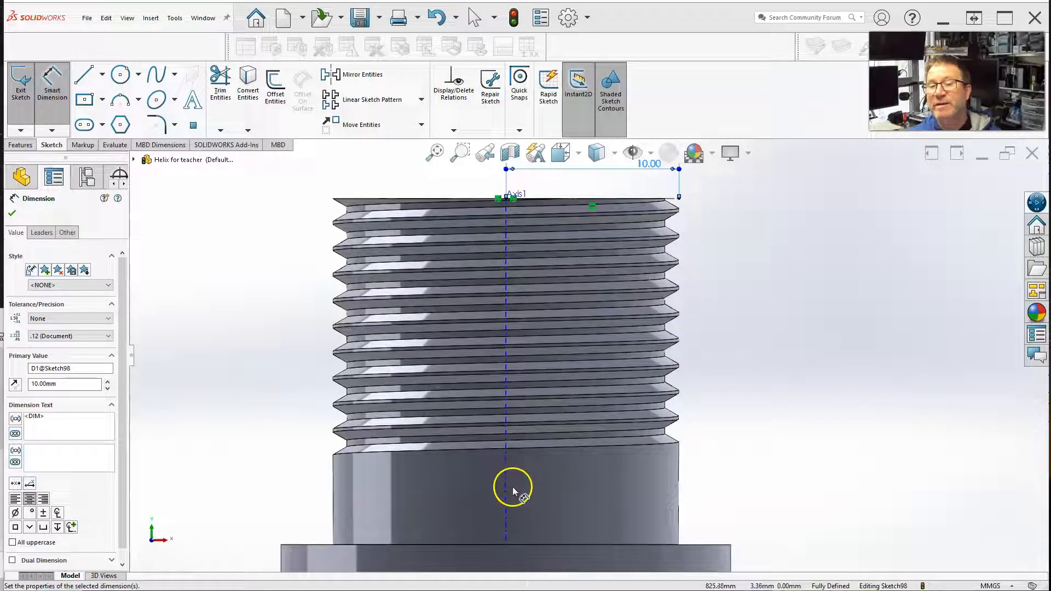
{"action": "scroll", "coordinate": [547, 227], "scroll_direction": "down", "scroll_amount": 3}
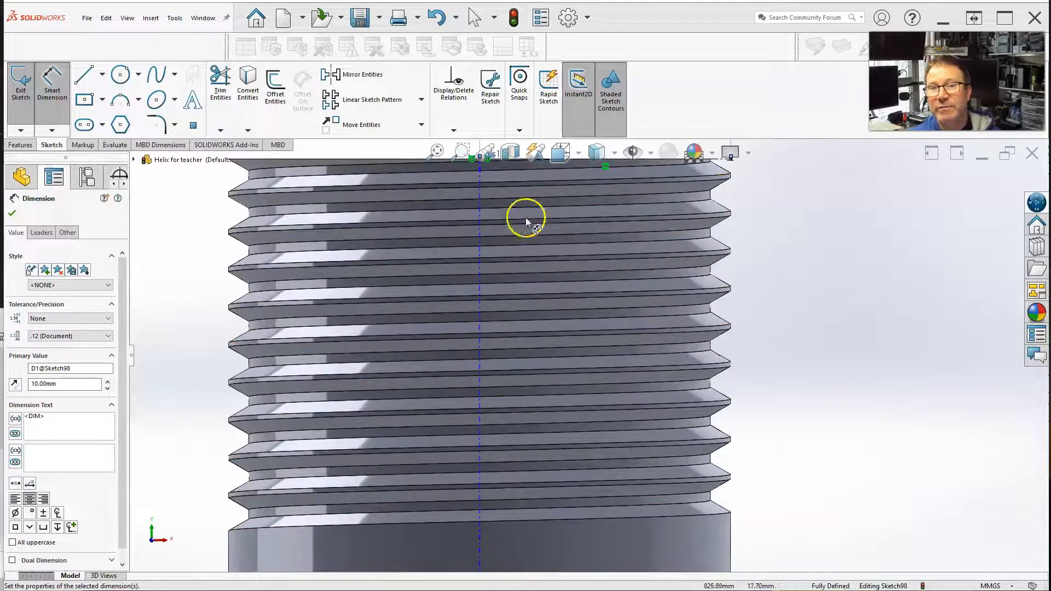
{"action": "scroll", "coordinate": [494, 358], "scroll_direction": "up", "scroll_amount": 4}
{"action": "scroll", "coordinate": [673, 232], "scroll_direction": "down", "scroll_amount": 5}
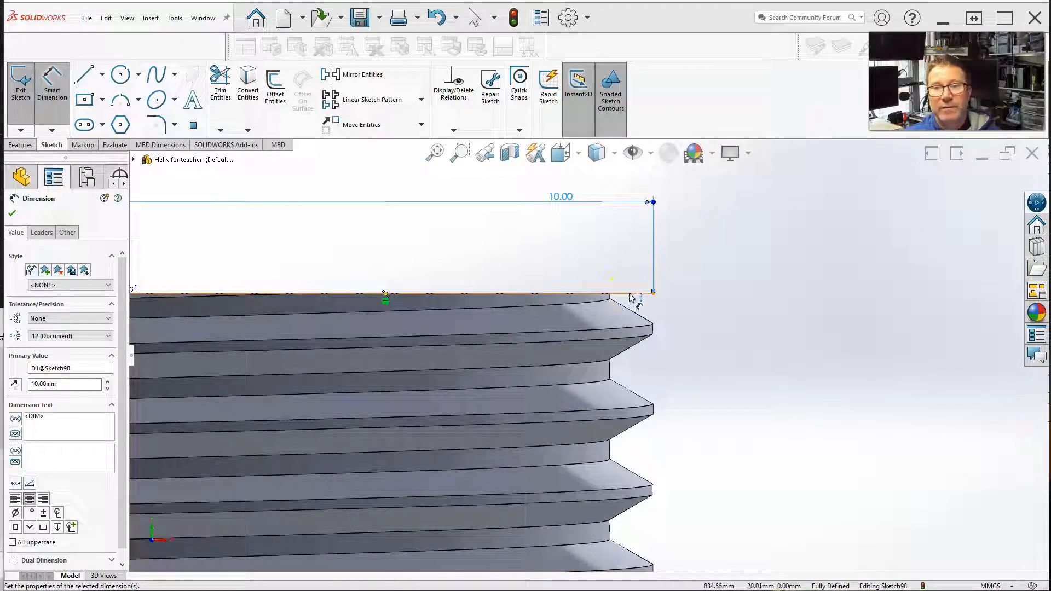
{"action": "left_click", "coordinate": [629, 295]}
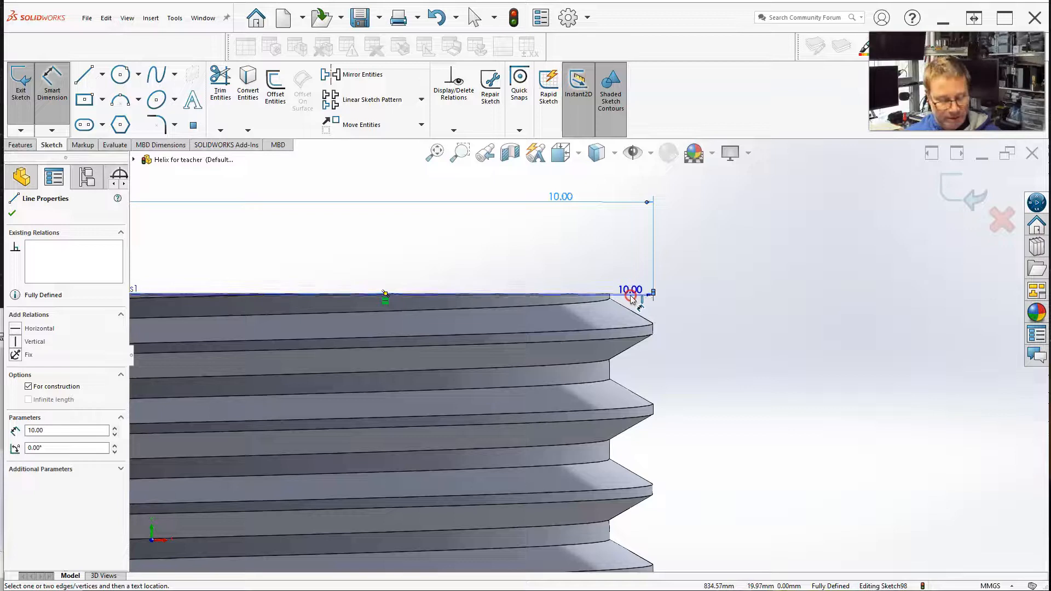
{"action": "key", "text": "Escape"}
{"action": "scroll", "coordinate": [672, 301], "scroll_direction": "up", "scroll_amount": 3}
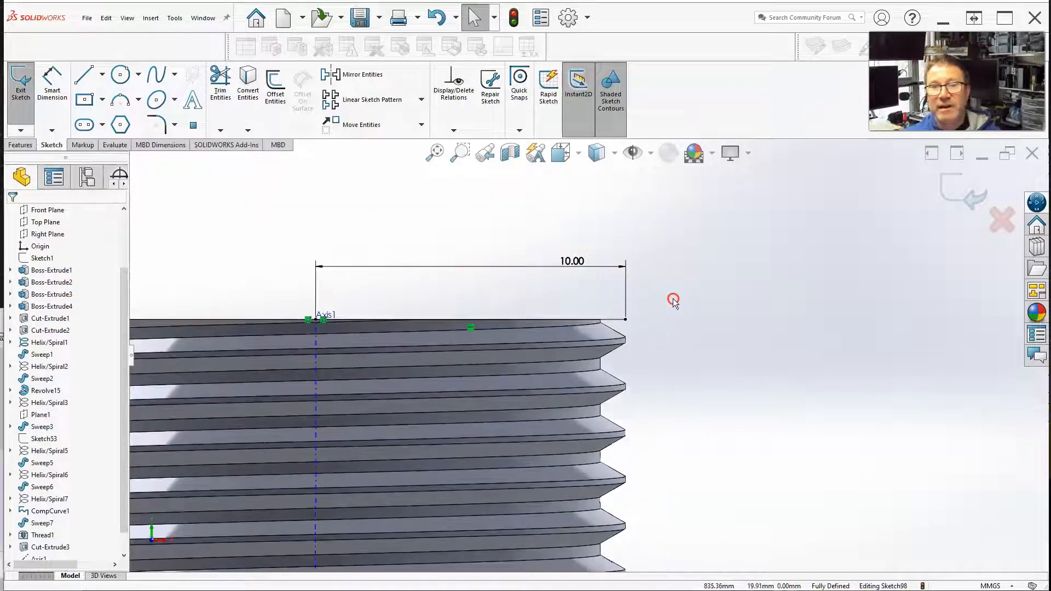
- Sketch a closed profile at the shaft's top corner, about 1.68 mm inward, sloping outward at 45° and closing just outside the thread
{"action": "left_click", "coordinate": [86, 79]}
{"action": "scroll", "coordinate": [582, 371], "scroll_direction": "down", "scroll_amount": 3}
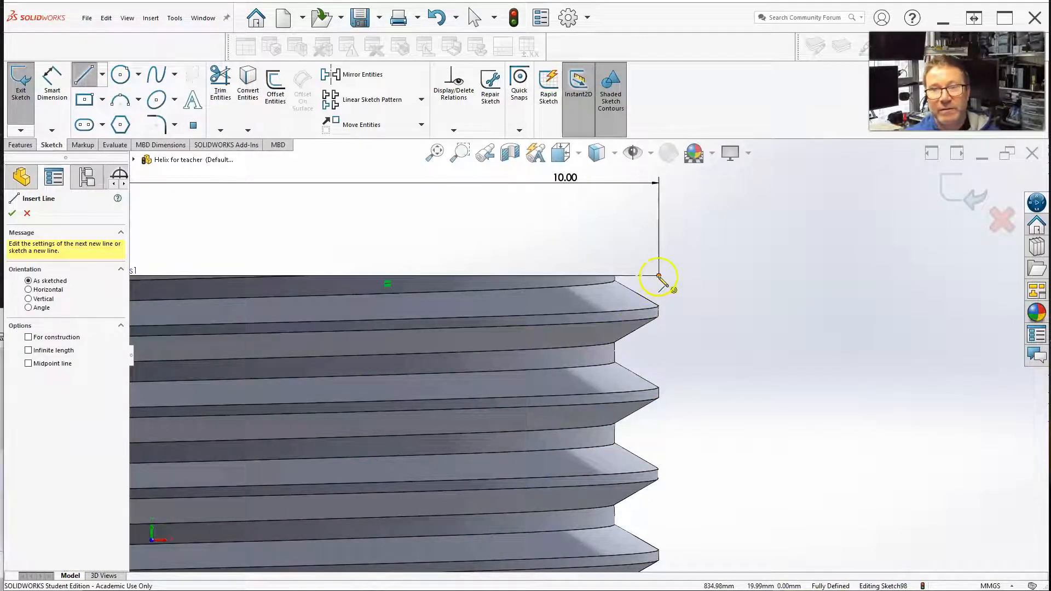
{"action": "left_click", "coordinate": [658, 277]}
{"action": "left_click", "coordinate": [568, 275]}
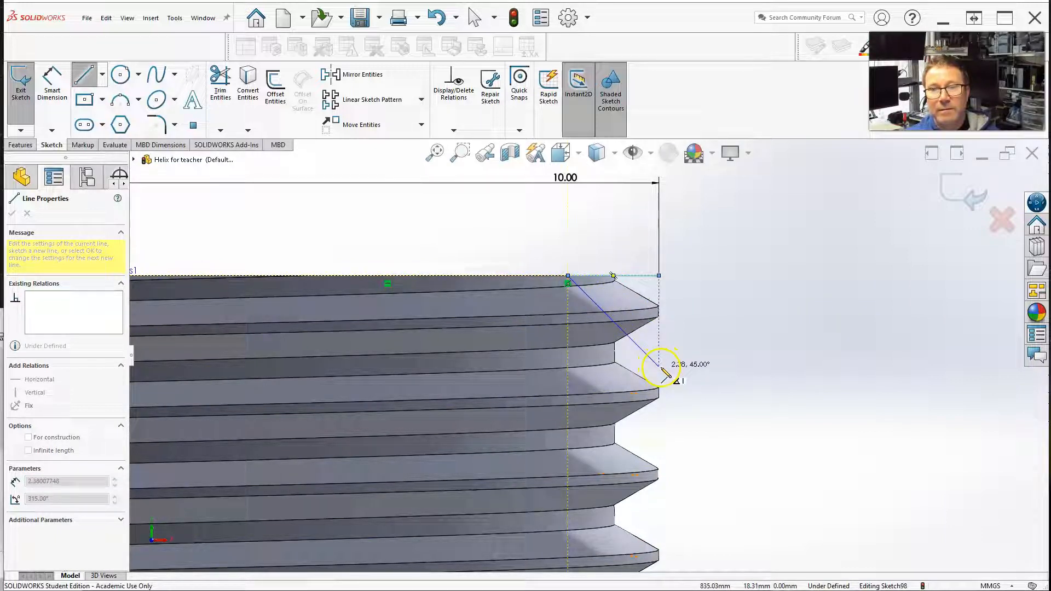
{"action": "left_click", "coordinate": [658, 367]}
{"action": "left_click", "coordinate": [689, 367]}
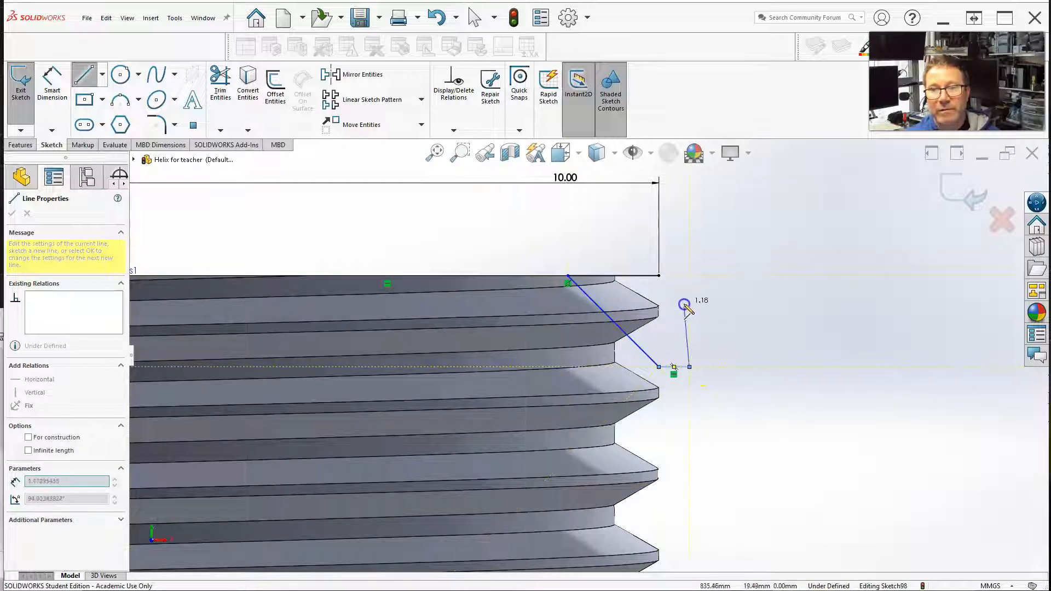
{"action": "left_click", "coordinate": [689, 275]}
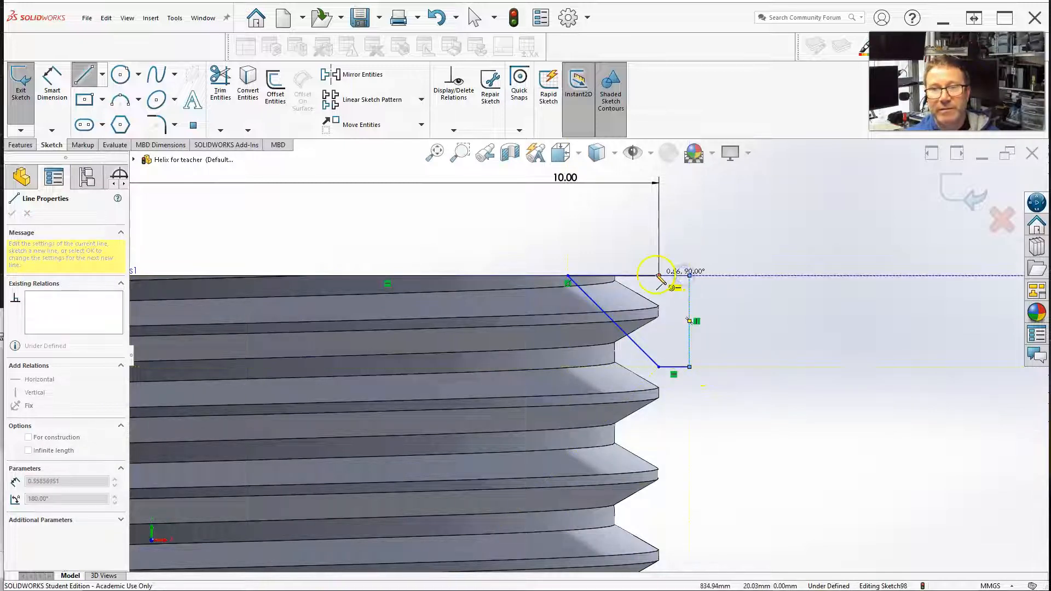
{"action": "left_click", "coordinate": [658, 275]}
{"action": "key", "text": "Escape"}
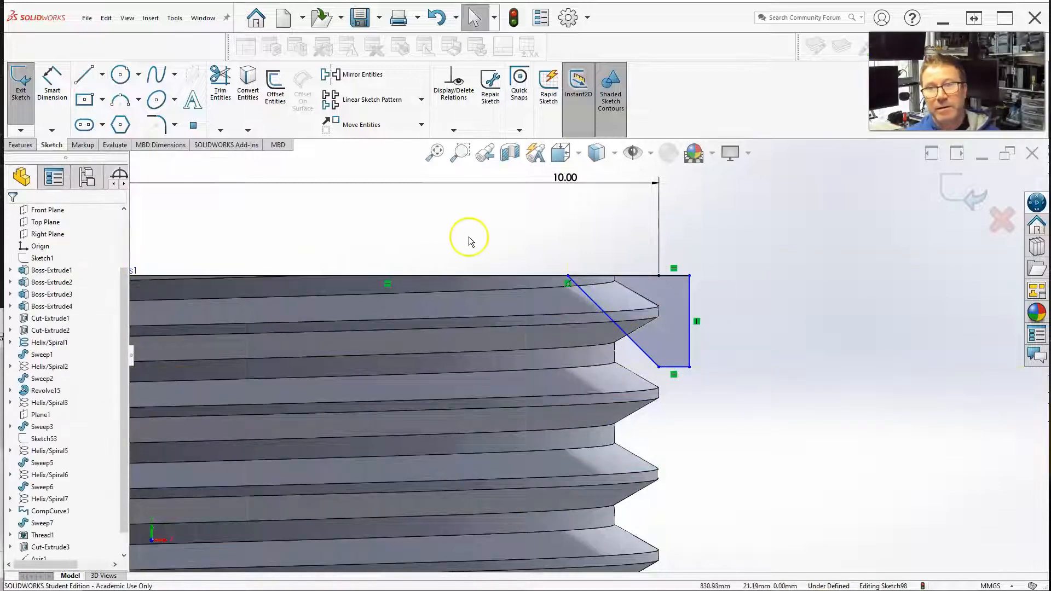
- Dimension the profile's inward distance from the end of the 10 mm line and its height at 2 mm each
{"action": "left_click", "coordinate": [52, 82]}
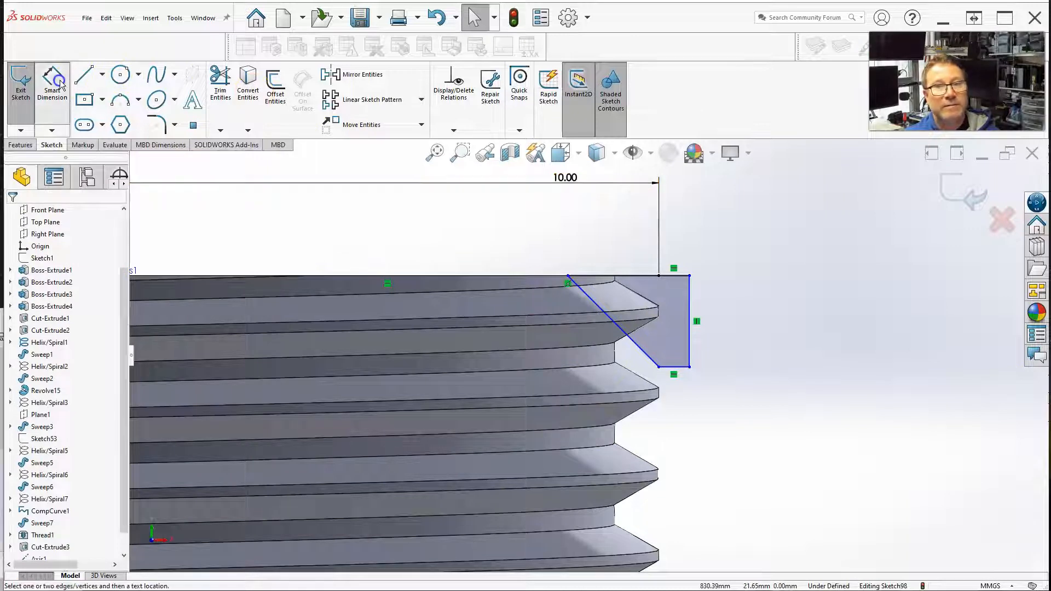
{"action": "left_click", "coordinate": [639, 278]}
{"action": "left_click", "coordinate": [621, 251]}
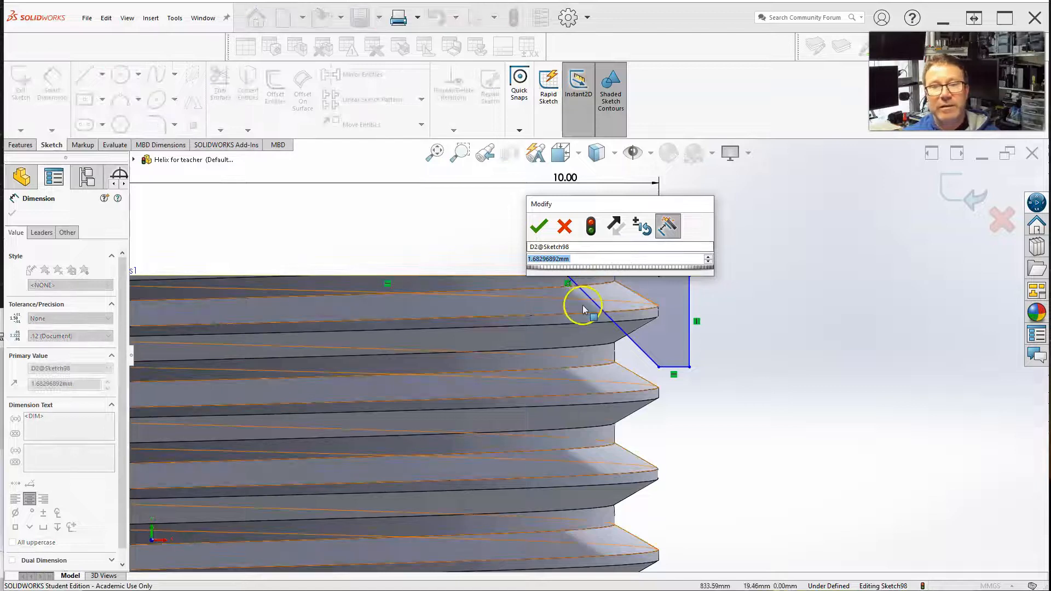
{"action": "type", "text": "2"}
{"action": "key", "text": "Return"}
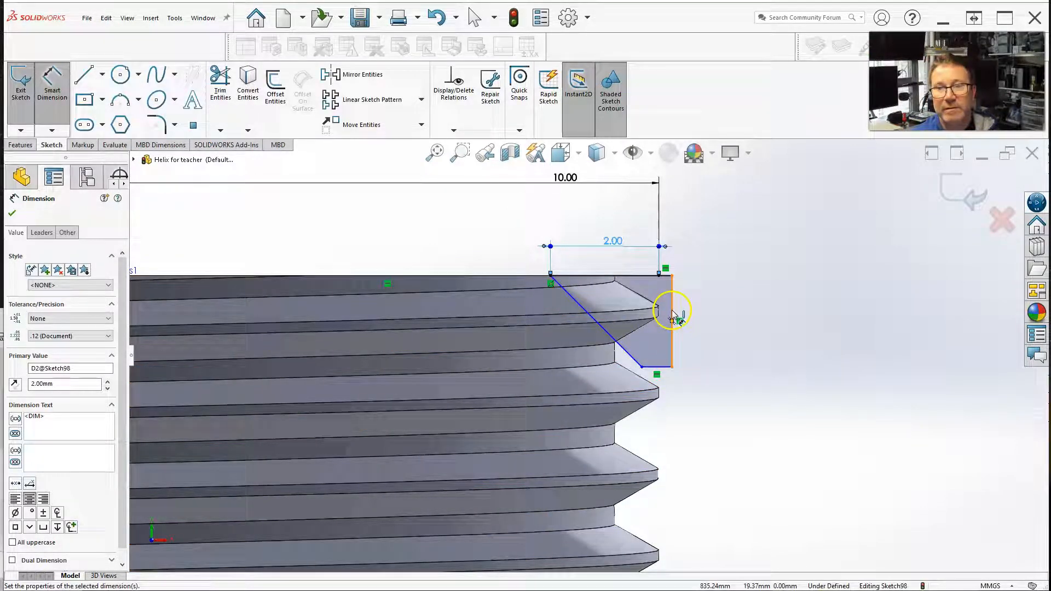
{"action": "left_click", "coordinate": [673, 318]}
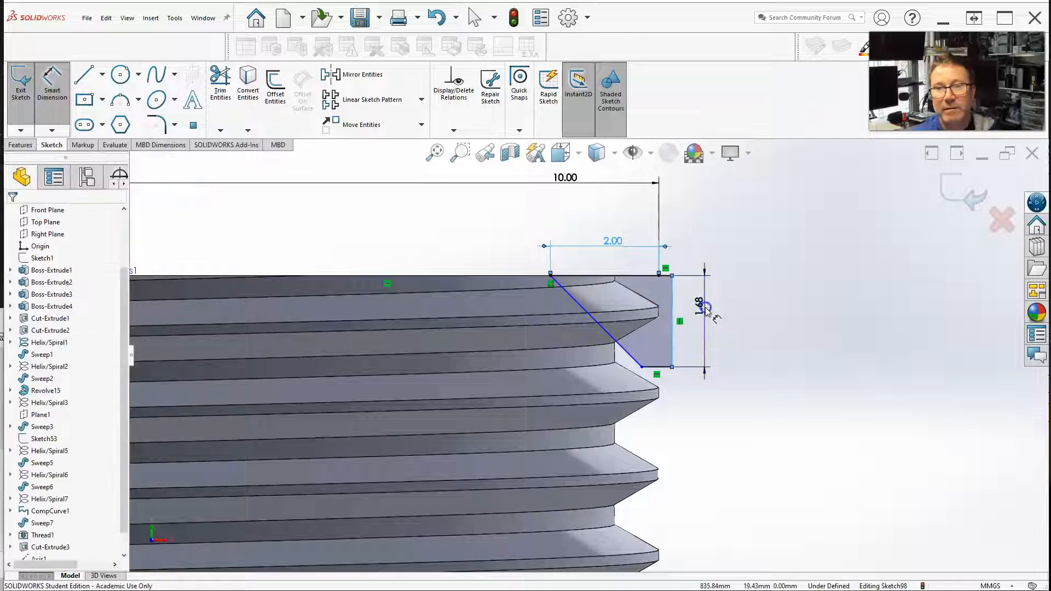
{"action": "left_click", "coordinate": [706, 313]}
{"action": "type", "text": "2"}
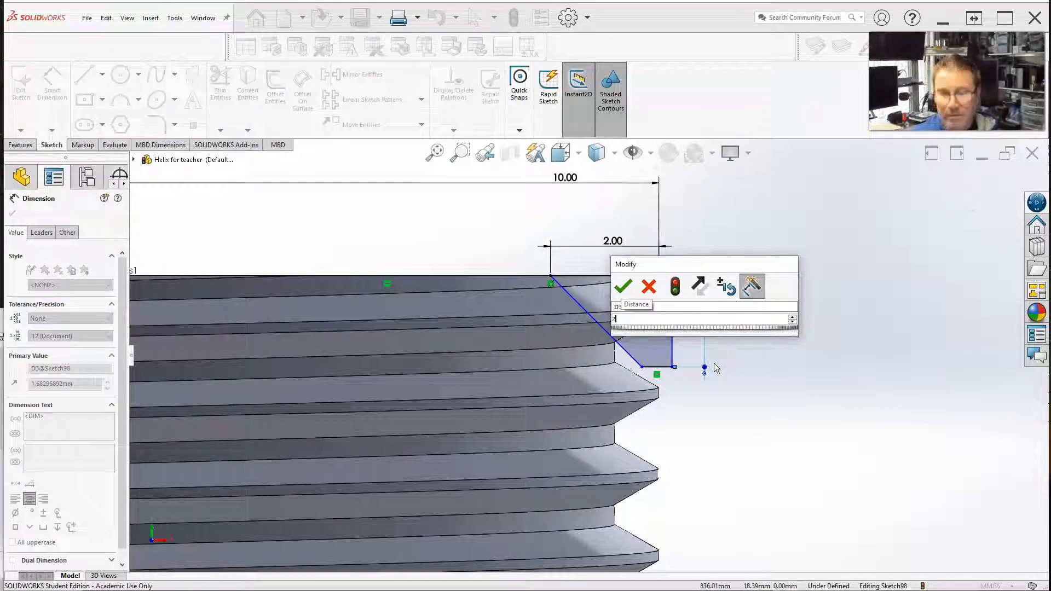
{"action": "key", "text": "Return"}
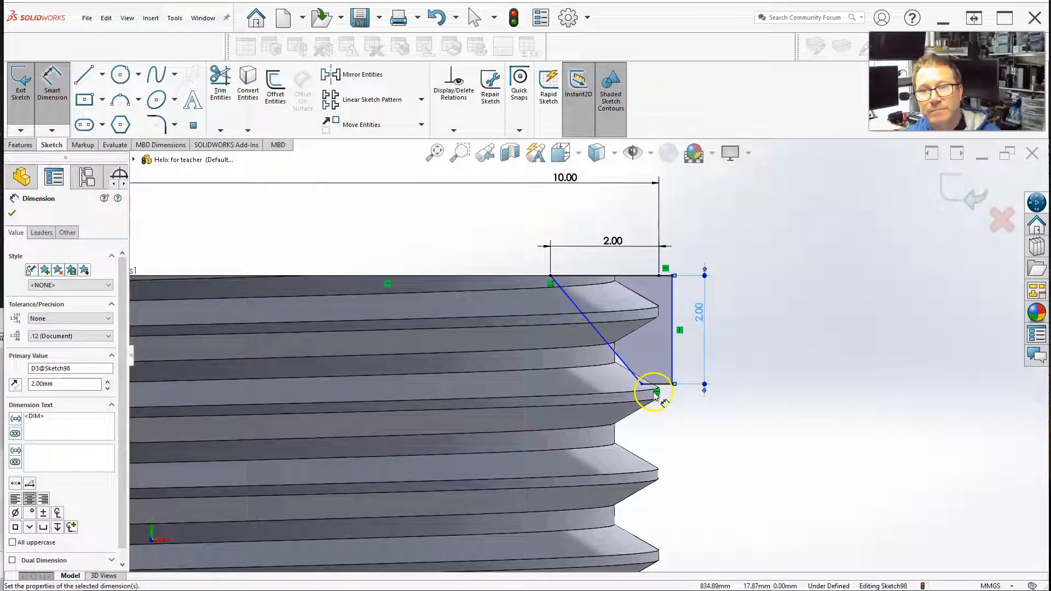
{"action": "left_click", "coordinate": [661, 274]}
{"action": "left_click", "coordinate": [614, 241]}
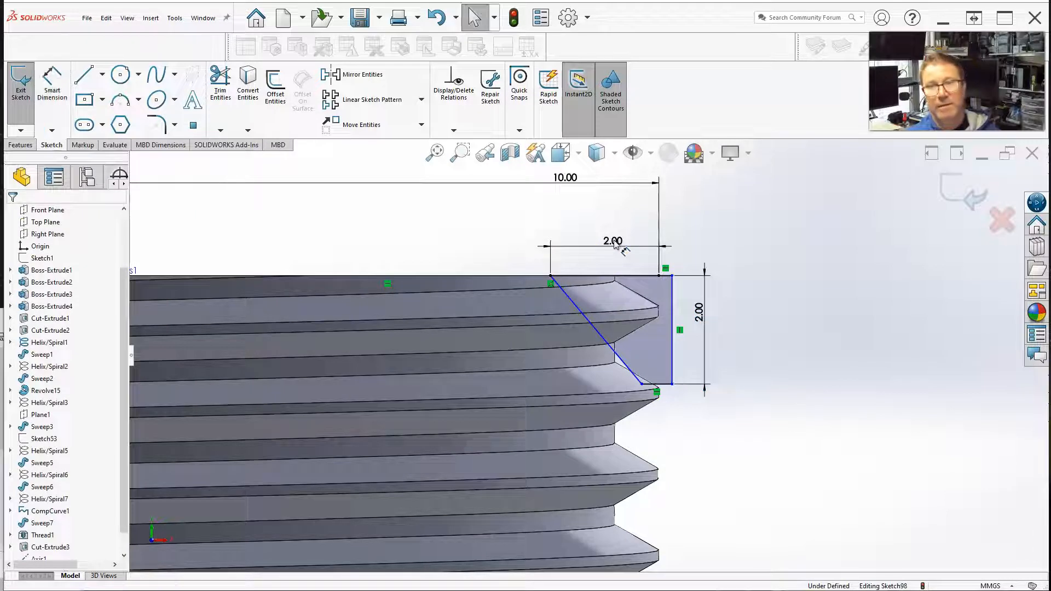
- Set both the profile's inward distance and its height to 1 mm
{"action": "double_click", "coordinate": [611, 242]}
{"action": "type", "text": "1"}
{"action": "key", "text": "Return"}
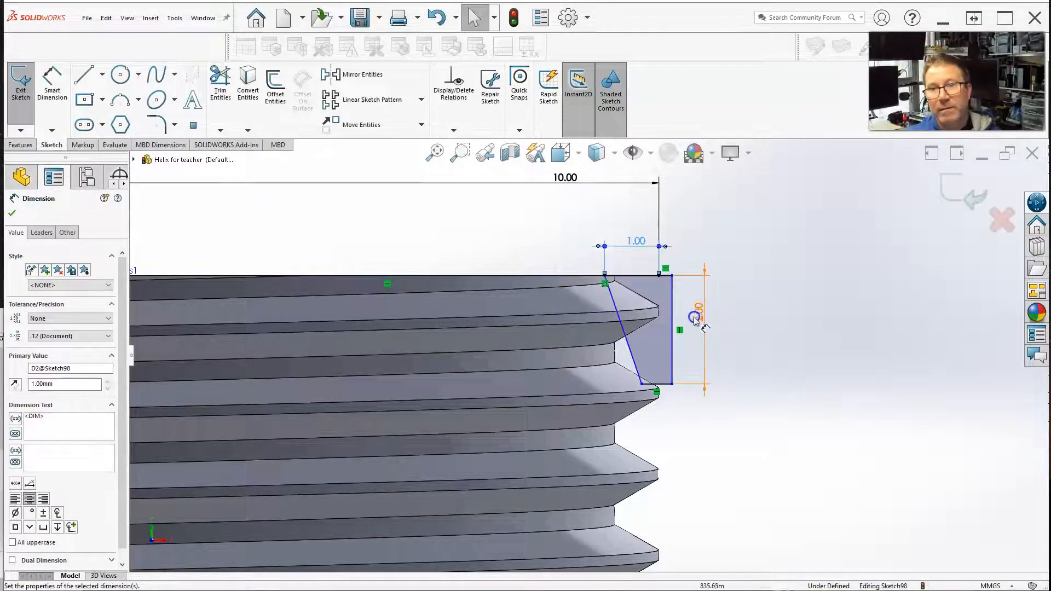
{"action": "left_click", "coordinate": [696, 310]}
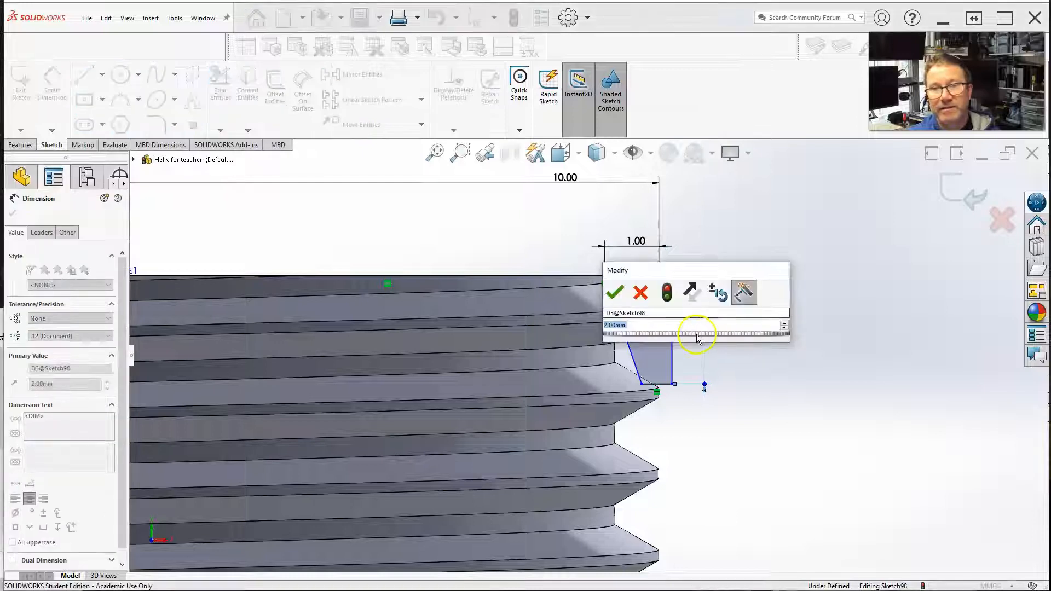
{"action": "type", "text": "1"}
{"action": "key", "text": "Return"}
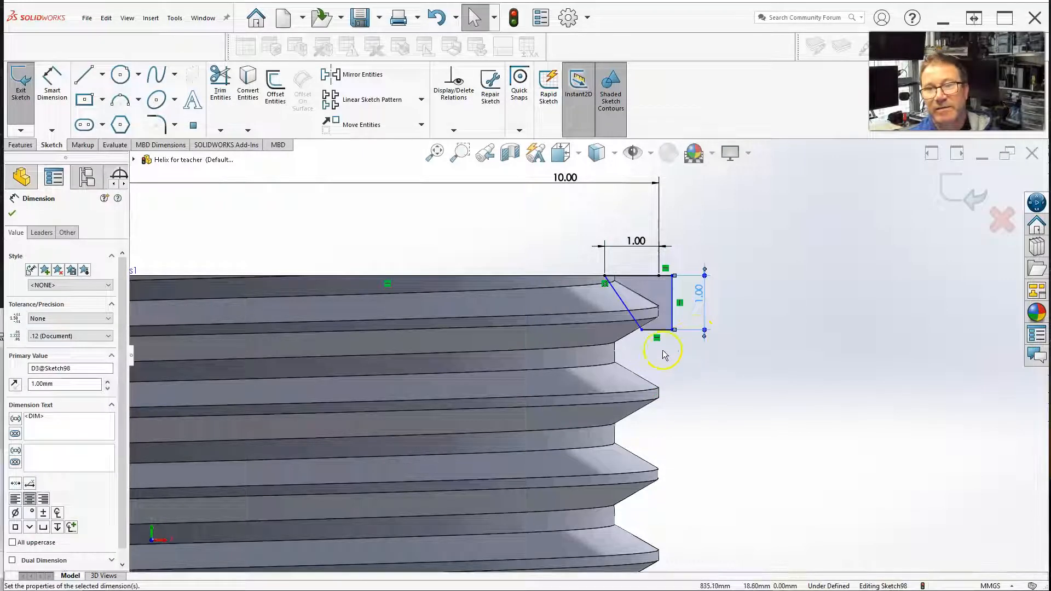
- Move the profile's lower inner corner outward almost onto the vertical outer line, giving a nearly triangular shape, and finish the sketch
{"action": "left_click_drag", "start_coordinate": [642, 330], "coordinate": [672, 328]}
{"action": "left_click", "coordinate": [591, 342]}
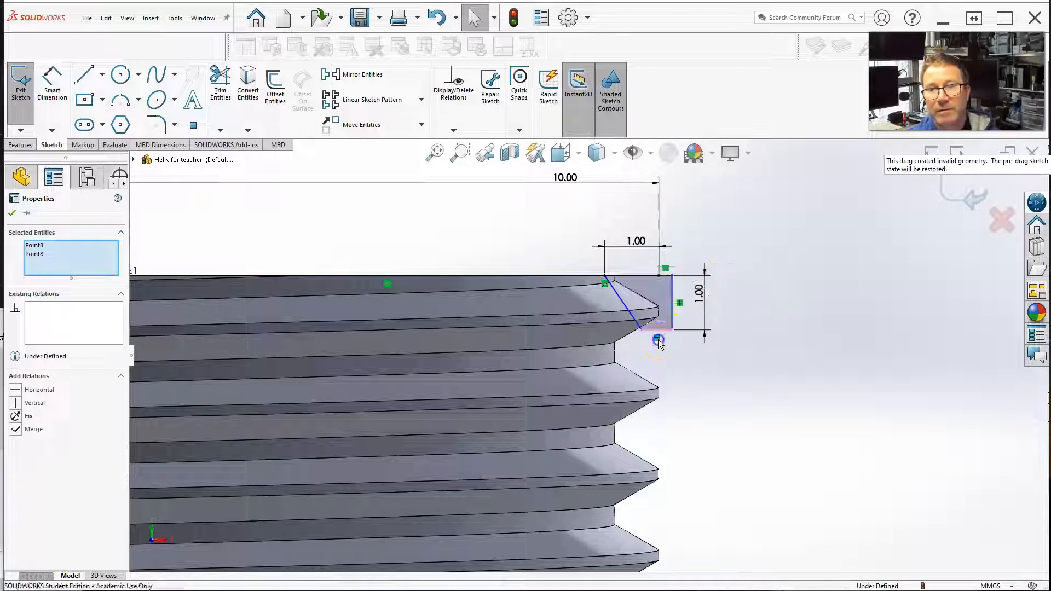
{"action": "left_click_drag", "start_coordinate": [642, 331], "coordinate": [670, 330]}
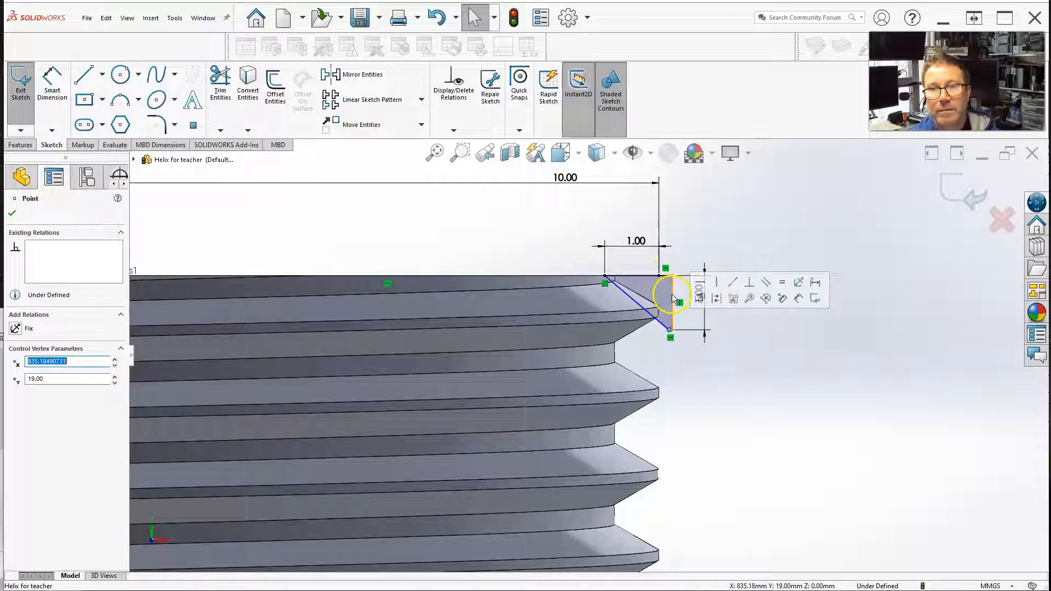
{"action": "left_click", "coordinate": [657, 274]}
{"action": "left_click_drag", "start_coordinate": [664, 274], "coordinate": [671, 278]}
{"action": "right_click_drag", "start_coordinate": [803, 296], "coordinate": [806, 265]}
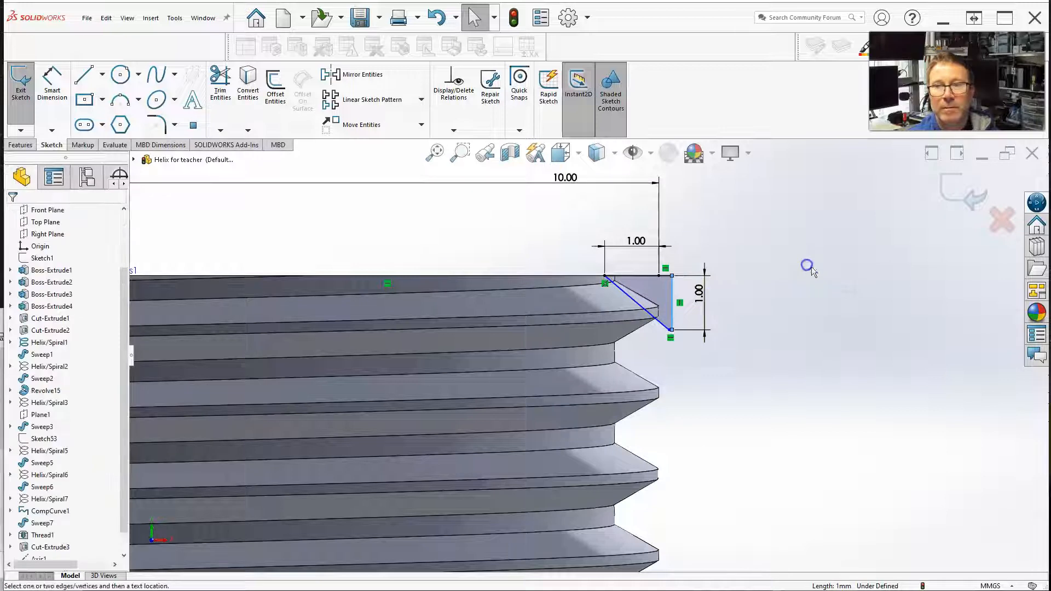
{"action": "left_click", "coordinate": [969, 201]}
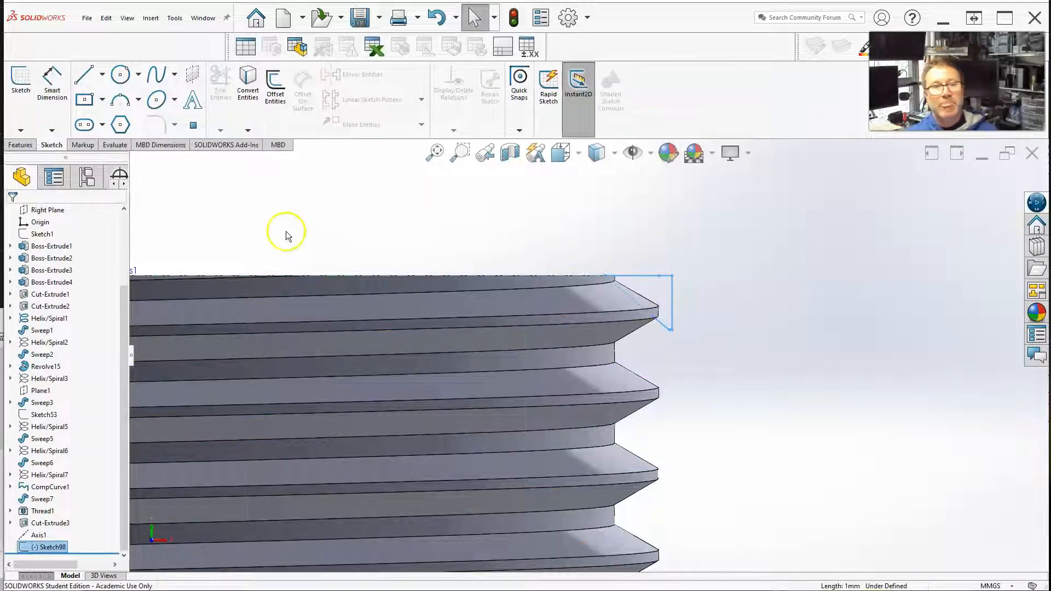
- Make a 360° revolved cut from the corner profile, replacing the preselected sketch line with Axis1 as the axis of revolution
{"action": "scroll", "coordinate": [602, 279], "scroll_direction": "up", "scroll_amount": 3}
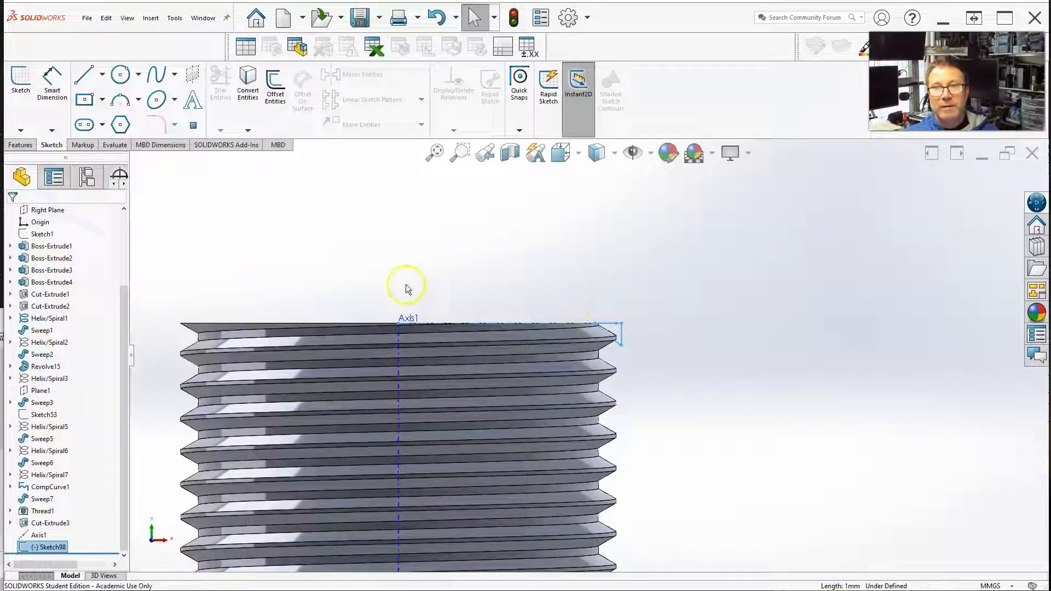
{"action": "left_click", "coordinate": [42, 510]}
{"action": "double_click", "coordinate": [58, 547]}
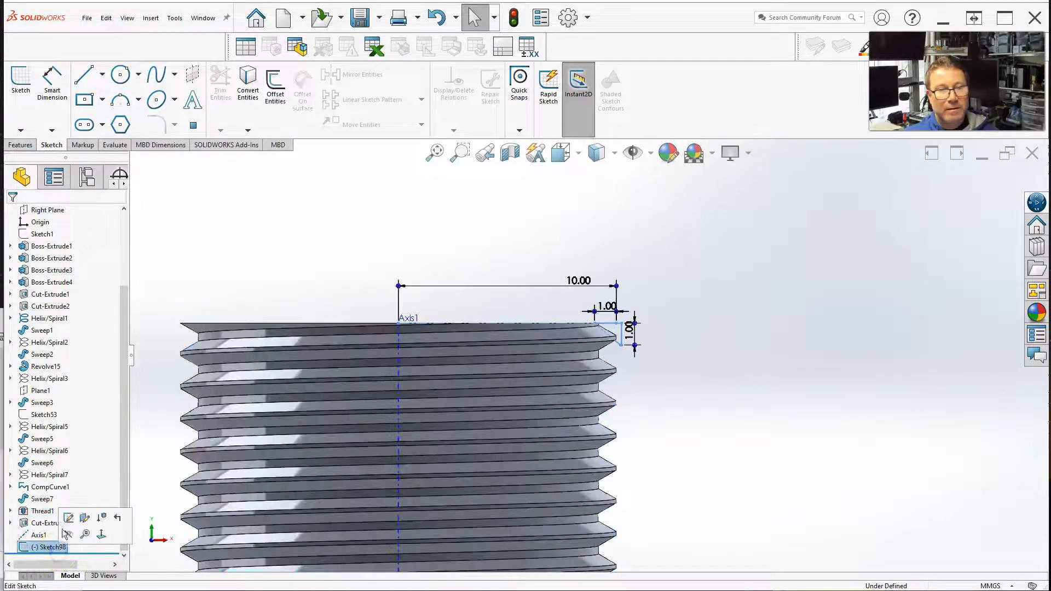
{"action": "left_click", "coordinate": [23, 145]}
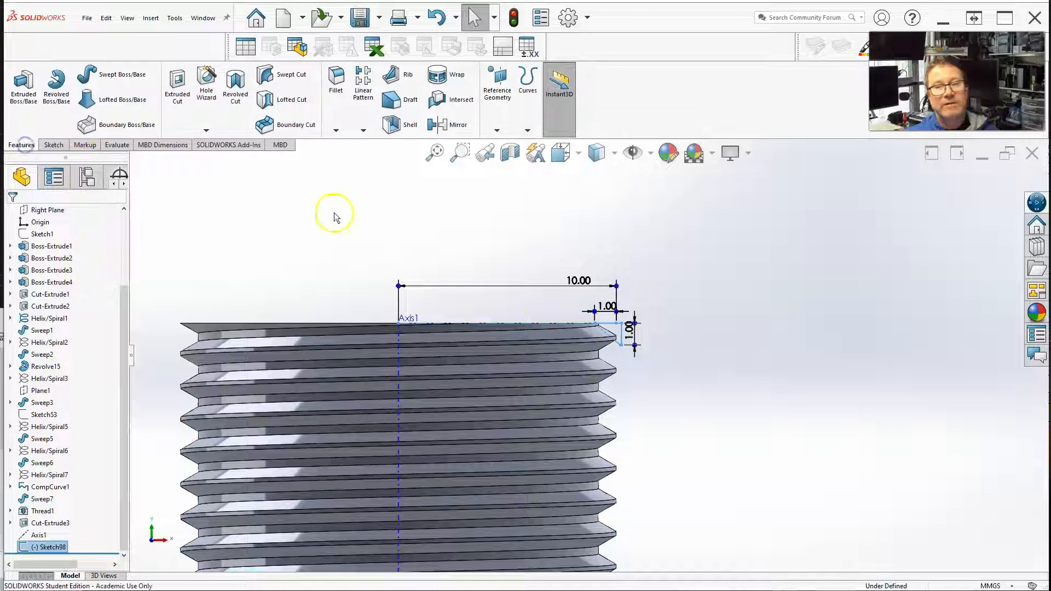
{"action": "scroll", "coordinate": [572, 305], "scroll_direction": "up", "scroll_amount": 4}
{"action": "middle_click_drag", "start_coordinate": [610, 290], "coordinate": [613, 300]}
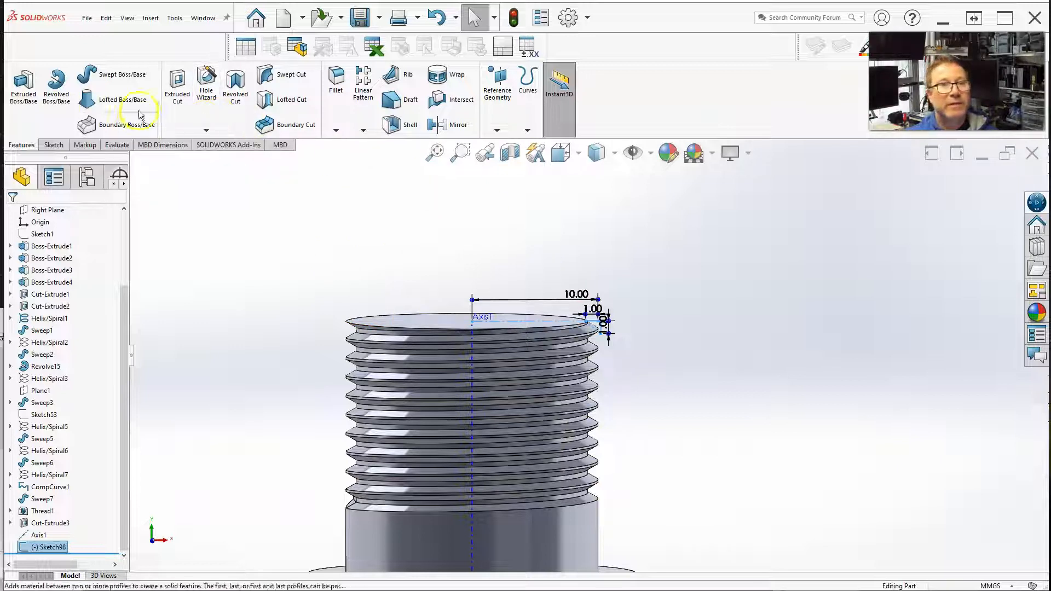
{"action": "left_click", "coordinate": [235, 86]}
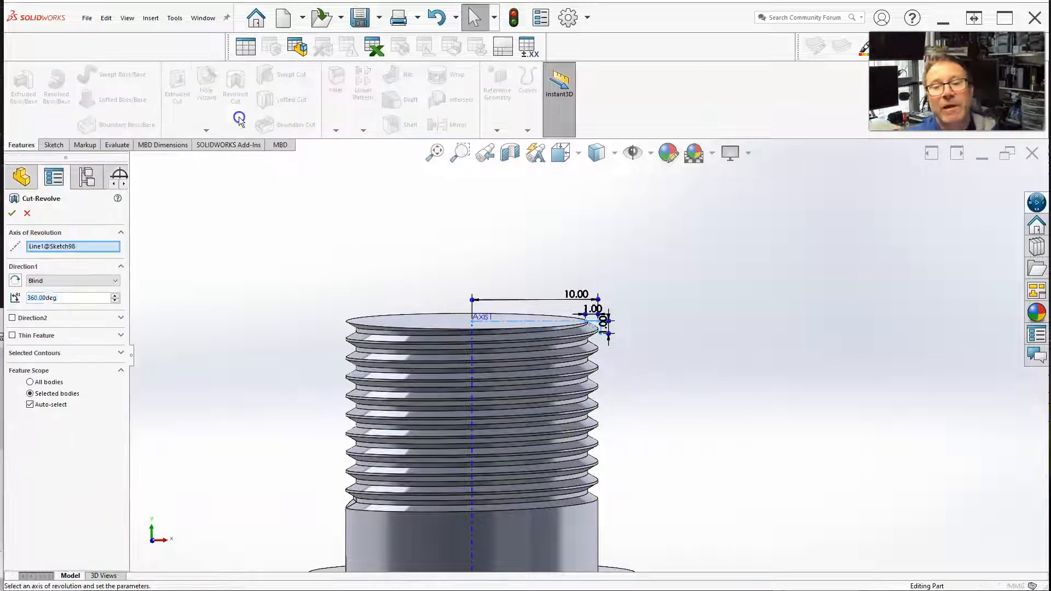
{"action": "middle_click_drag", "start_coordinate": [570, 319], "coordinate": [572, 308]}
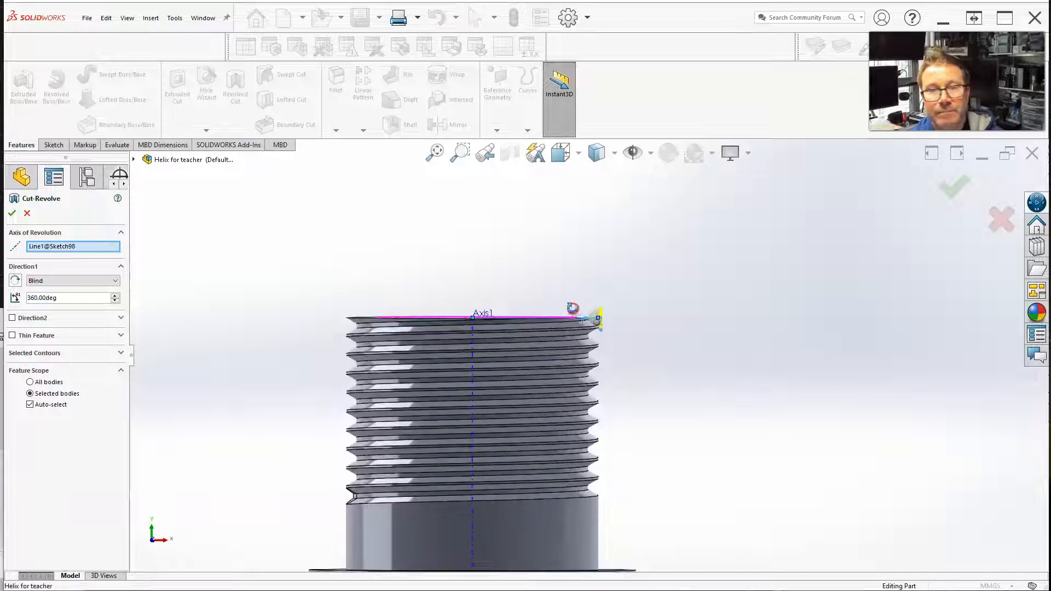
{"action": "left_click", "coordinate": [100, 252]}
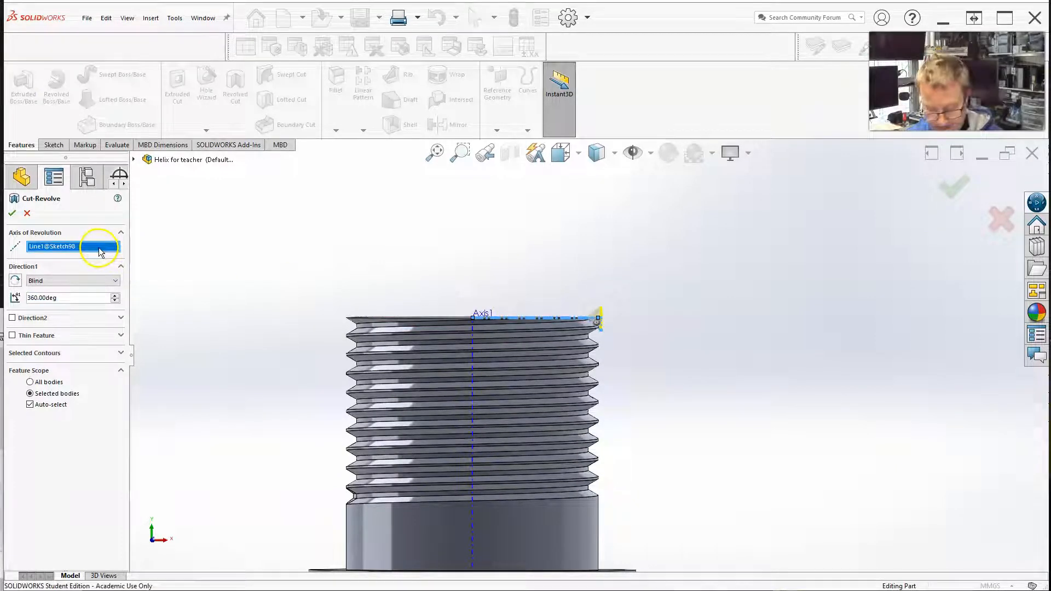
{"action": "key", "text": "Delete"}
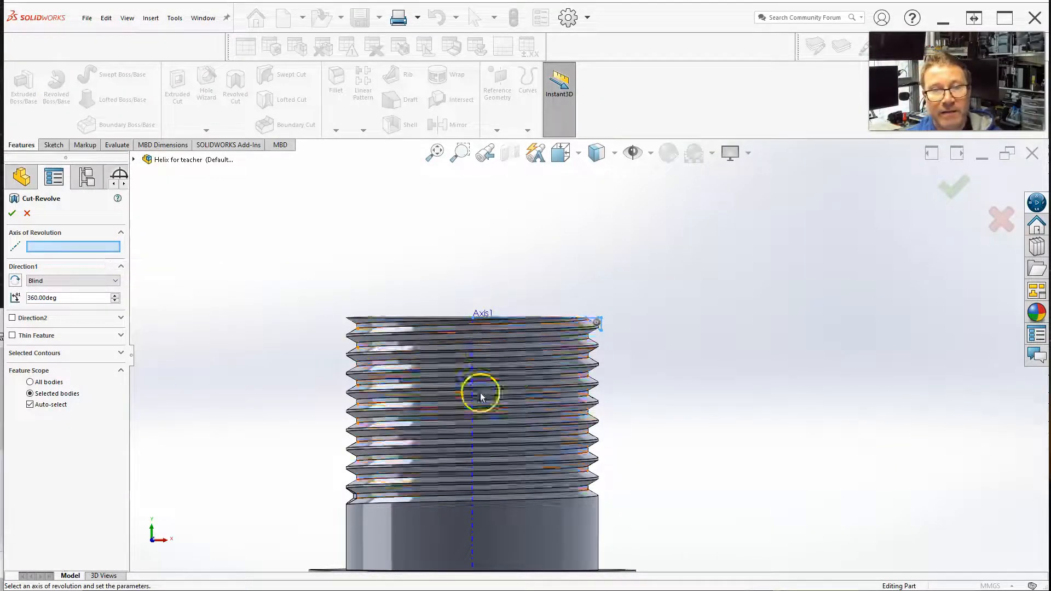
{"action": "left_click", "coordinate": [473, 406]}
{"action": "middle_click_drag", "start_coordinate": [465, 265], "coordinate": [461, 305]}
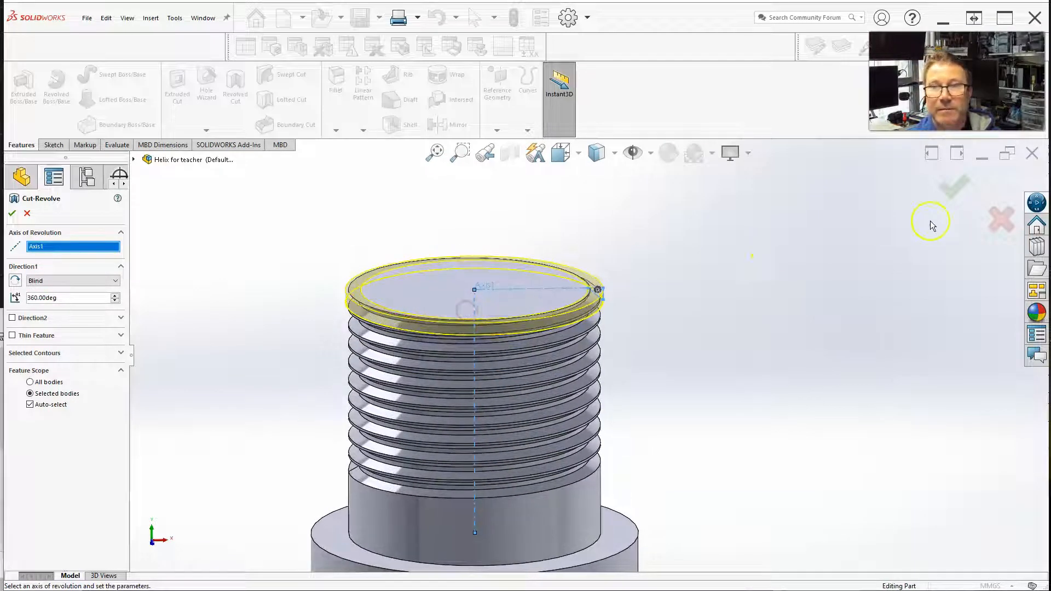
{"action": "left_click", "coordinate": [953, 187]}
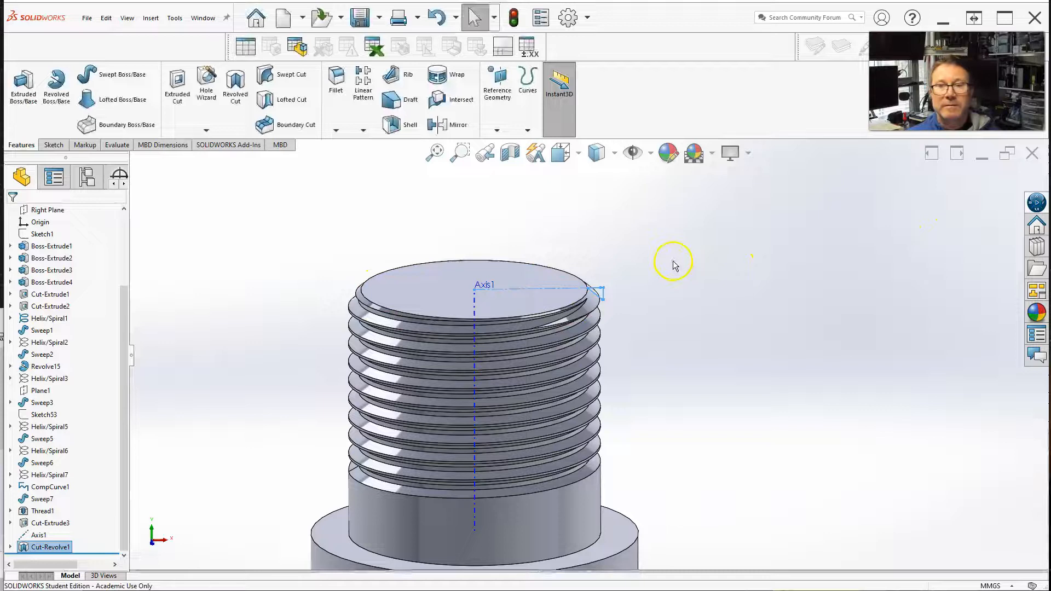
- Examine the chamfered thread start and the whole stepped cylinder from the side, close up and from farther away
{"action": "middle_click_drag", "start_coordinate": [678, 338], "coordinate": [732, 349]}
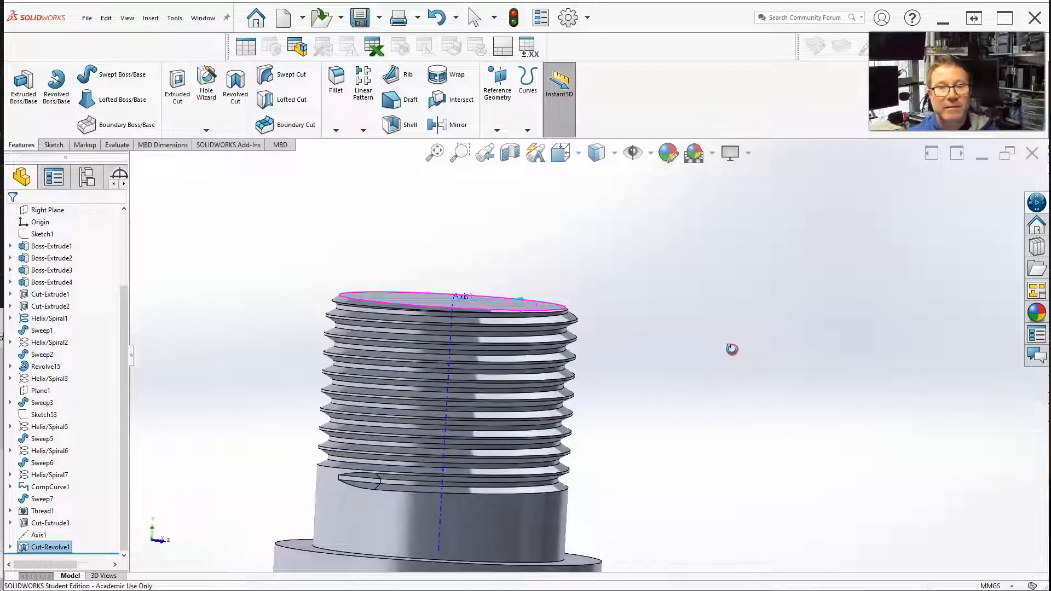
{"action": "scroll", "coordinate": [729, 352], "scroll_direction": "up", "scroll_amount": 5}
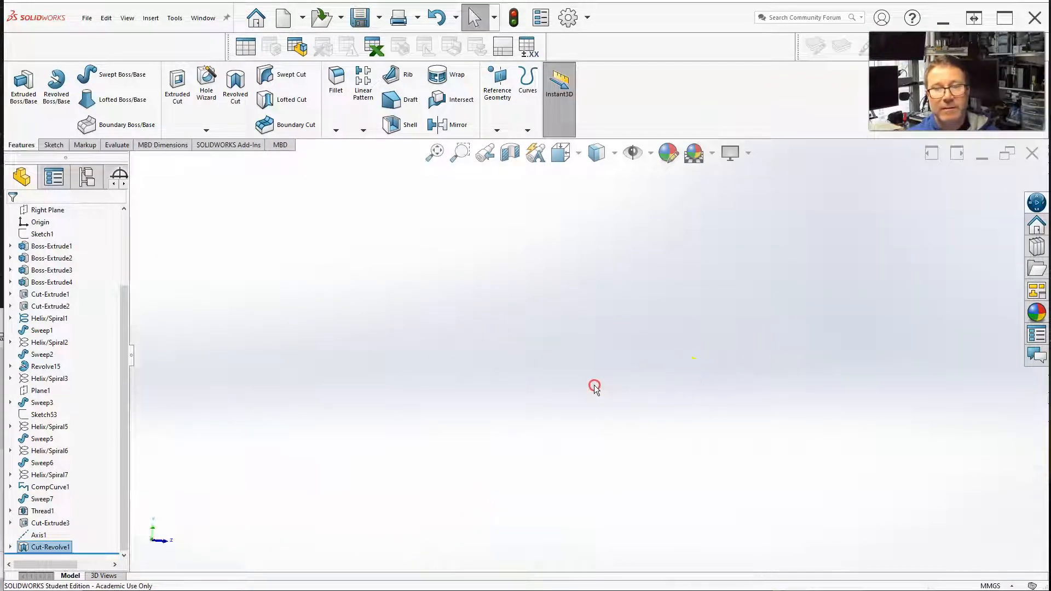
{"action": "scroll", "coordinate": [589, 383], "scroll_direction": "up", "scroll_amount": 4}
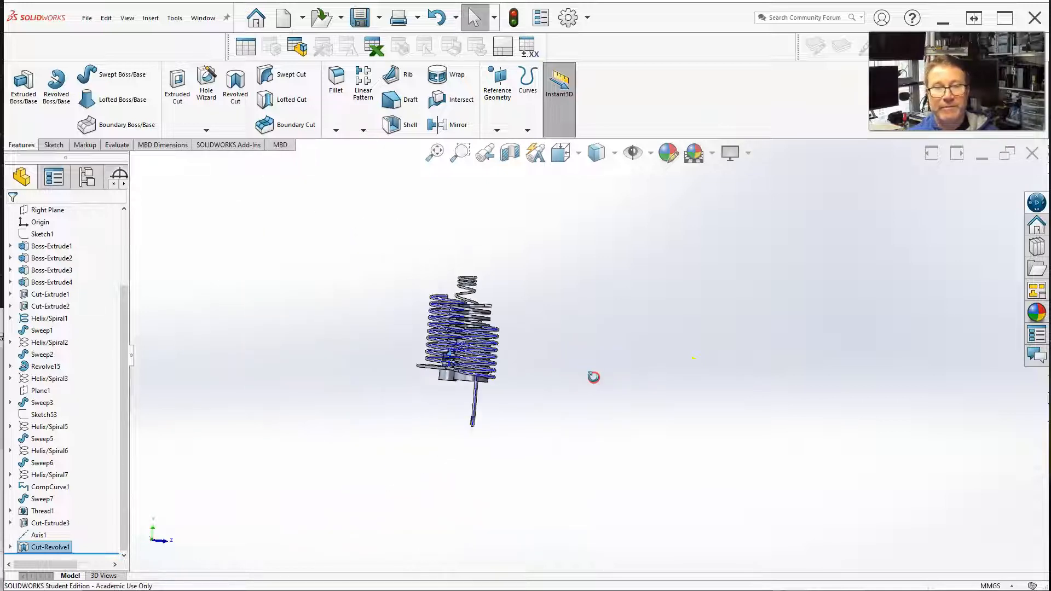
{"action": "scroll", "coordinate": [629, 361], "scroll_direction": "down", "scroll_amount": 8}
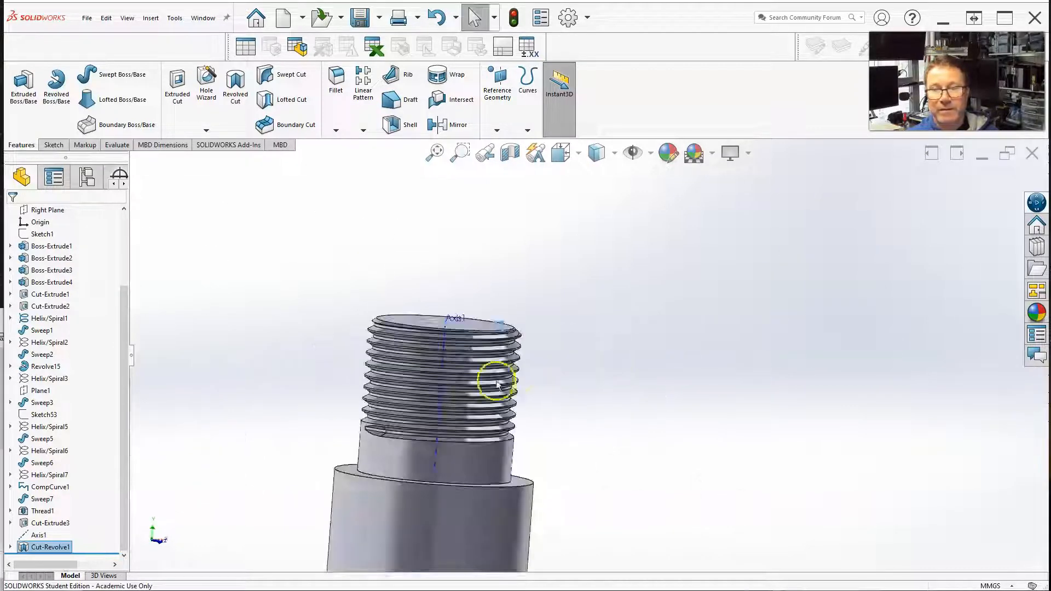
{"action": "scroll", "coordinate": [416, 361], "scroll_direction": "down", "scroll_amount": 3}
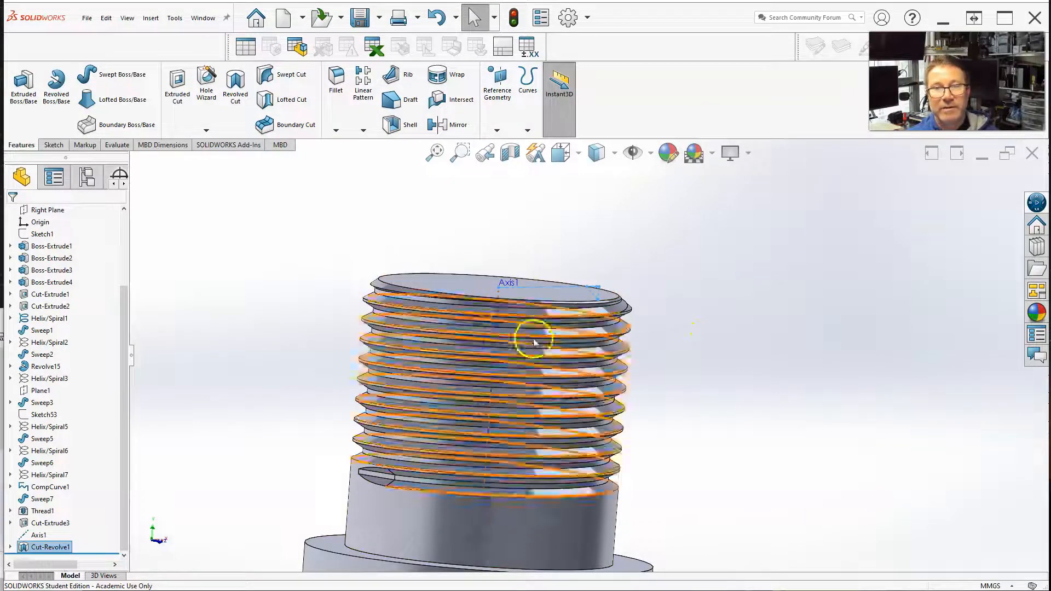
{"action": "scroll", "coordinate": [533, 342], "scroll_direction": "up", "scroll_amount": 5}
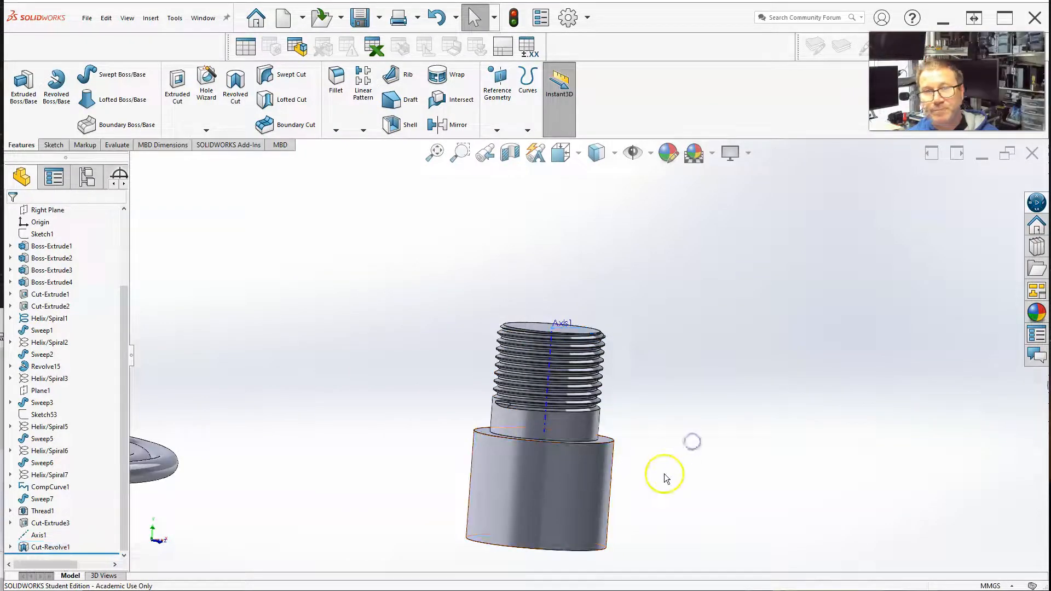